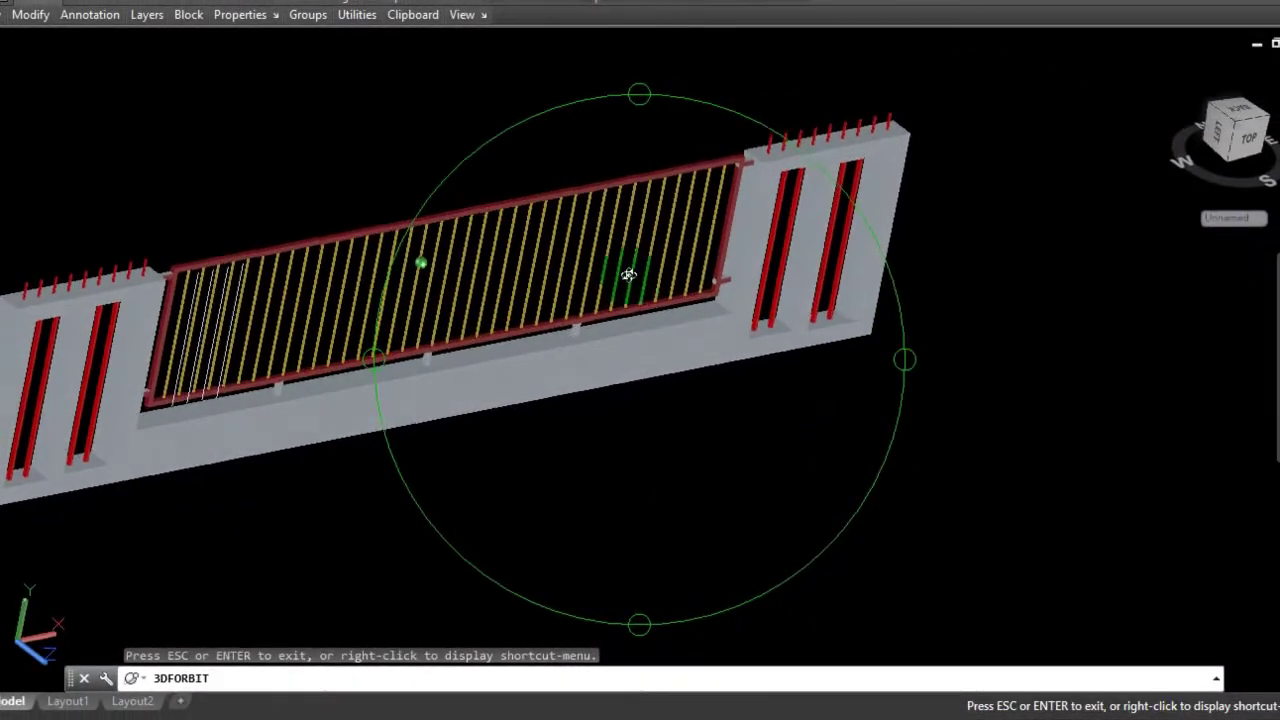
- Orbit the fence from a flatter front angle round to a near top-down view, then exit orbit
{"action": "mouse_move", "coordinate": [629, 277]}
{"action": "left_mouse_down"}
{"action": "mouse_move", "coordinate": [512, 178]}
{"action": "mouse_move", "coordinate": [483, 254]}
{"action": "mouse_move", "coordinate": [711, 316]}
{"action": "left_mouse_up"}
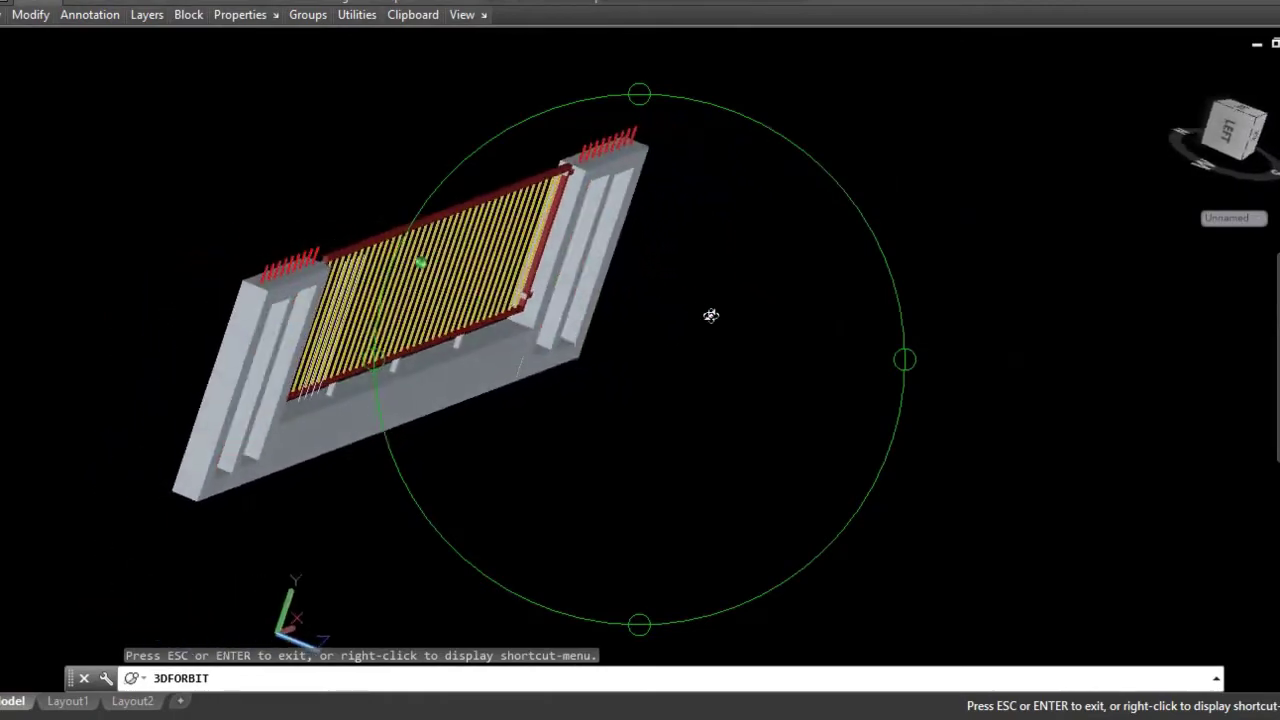
{"action": "mouse_move", "coordinate": [490, 332]}
{"action": "left_mouse_down"}
{"action": "mouse_move", "coordinate": [620, 363]}
{"action": "mouse_move", "coordinate": [700, 363]}
{"action": "mouse_move", "coordinate": [771, 337]}
{"action": "mouse_move", "coordinate": [669, 272]}
{"action": "mouse_move", "coordinate": [551, 243]}
{"action": "mouse_move", "coordinate": [500, 251]}
{"action": "mouse_move", "coordinate": [441, 322]}
{"action": "left_mouse_up"}
{"action": "mouse_move", "coordinate": [591, 264]}
{"action": "left_mouse_down"}
{"action": "mouse_move", "coordinate": [603, 349]}
{"action": "mouse_move", "coordinate": [457, 349]}
{"action": "mouse_move", "coordinate": [426, 283]}
{"action": "left_mouse_up"}
{"action": "right_click", "coordinate": [530, 200]}
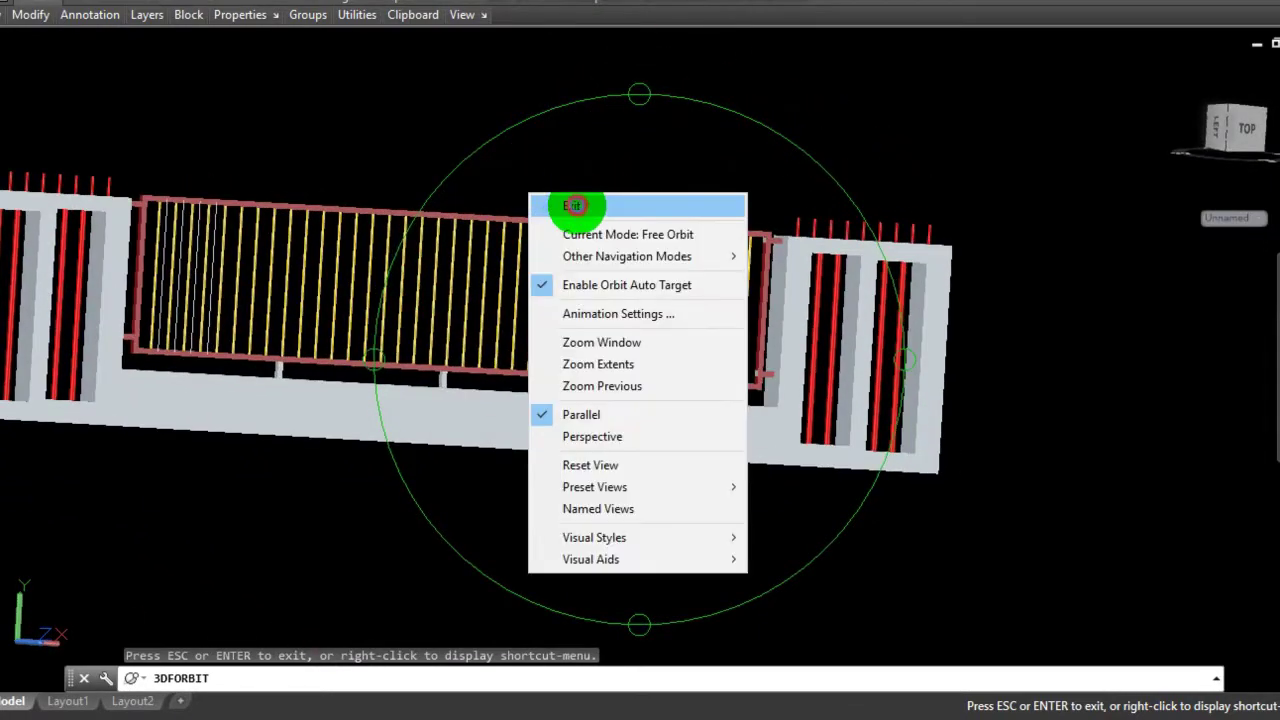
{"action": "left_click", "coordinate": [573, 205]}
{"action": "scroll", "coordinate": [570, 260], "scroll_direction": "down", "scroll_amount": 3}
{"action": "scroll", "coordinate": [570, 260], "scroll_direction": "down", "scroll_amount": 2}
{"action": "scroll", "coordinate": [570, 260], "scroll_direction": "up", "scroll_amount": 4}
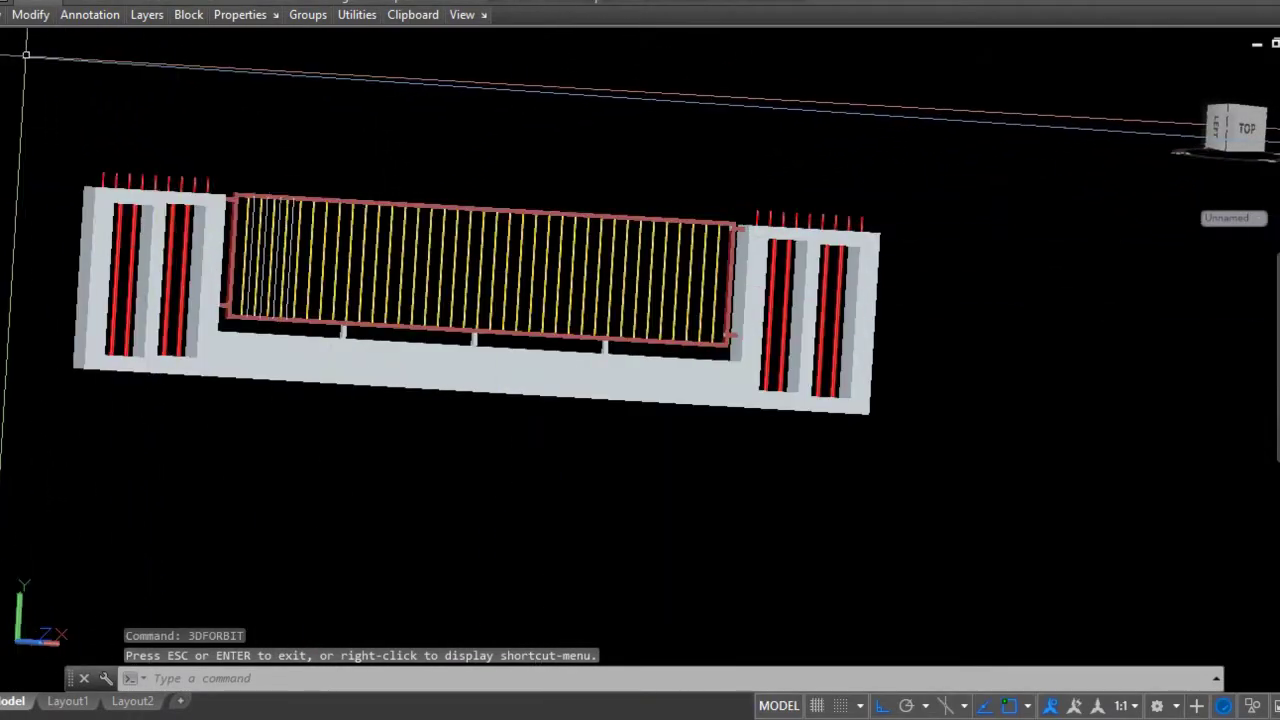
- Switch to the SW Isometric preset view and zoom in and out to inspect the railing
{"action": "left_click", "coordinate": [14, 44]}
{"action": "left_click", "coordinate": [94, 226]}
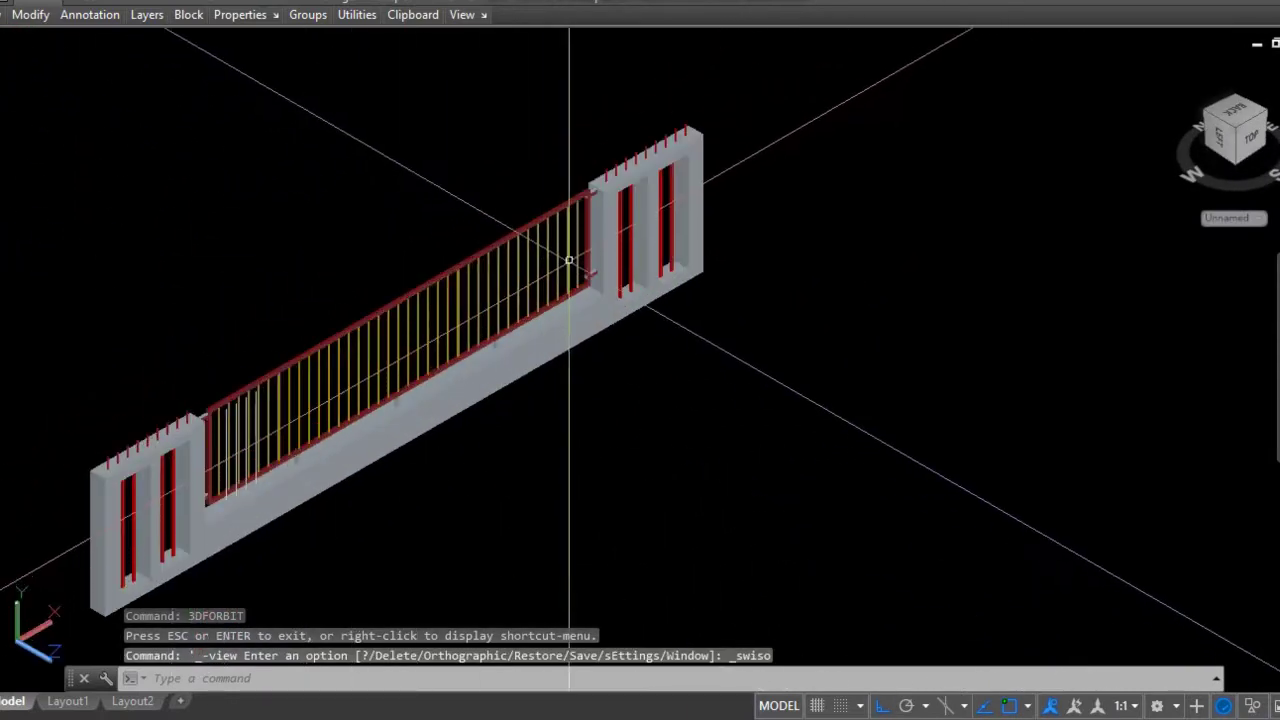
{"action": "scroll", "coordinate": [423, 363], "scroll_direction": "up", "scroll_amount": 2}
{"action": "scroll", "coordinate": [124, 93], "scroll_direction": "up", "scroll_amount": 2}
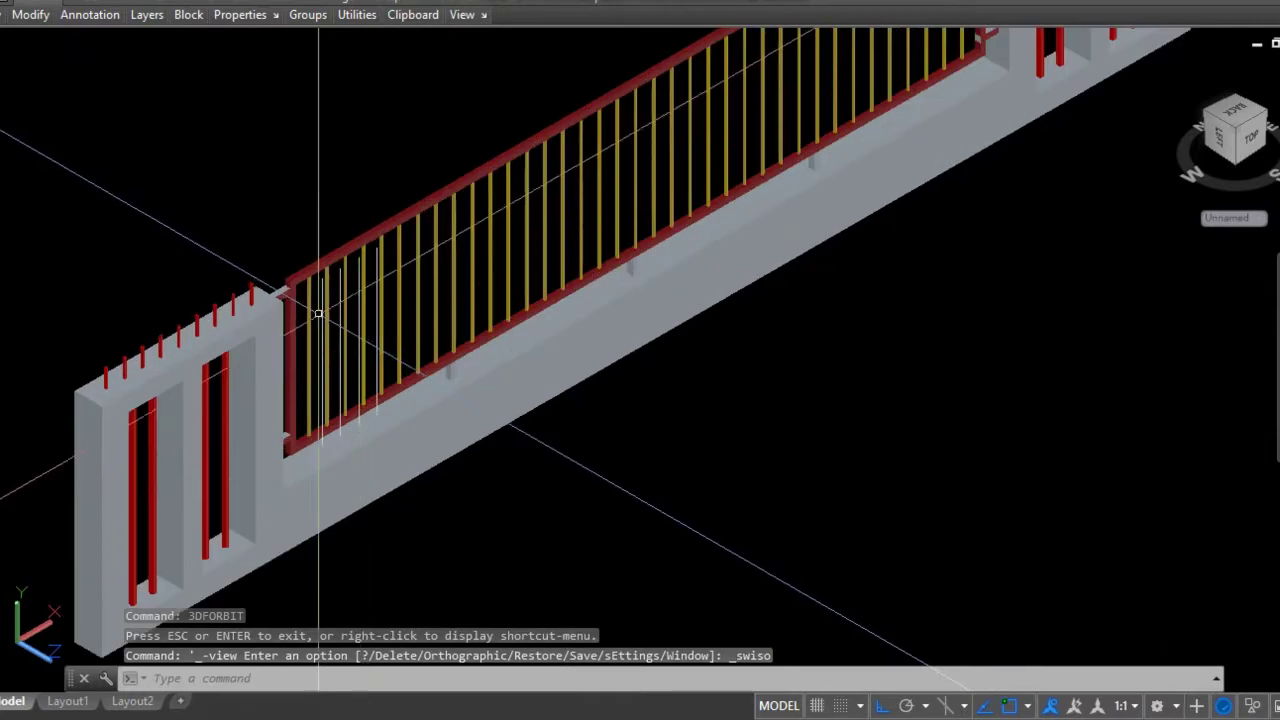
{"action": "scroll", "coordinate": [434, 260], "scroll_direction": "down", "scroll_amount": 1}
{"action": "scroll", "coordinate": [257, 245], "scroll_direction": "down", "scroll_amount": 2}
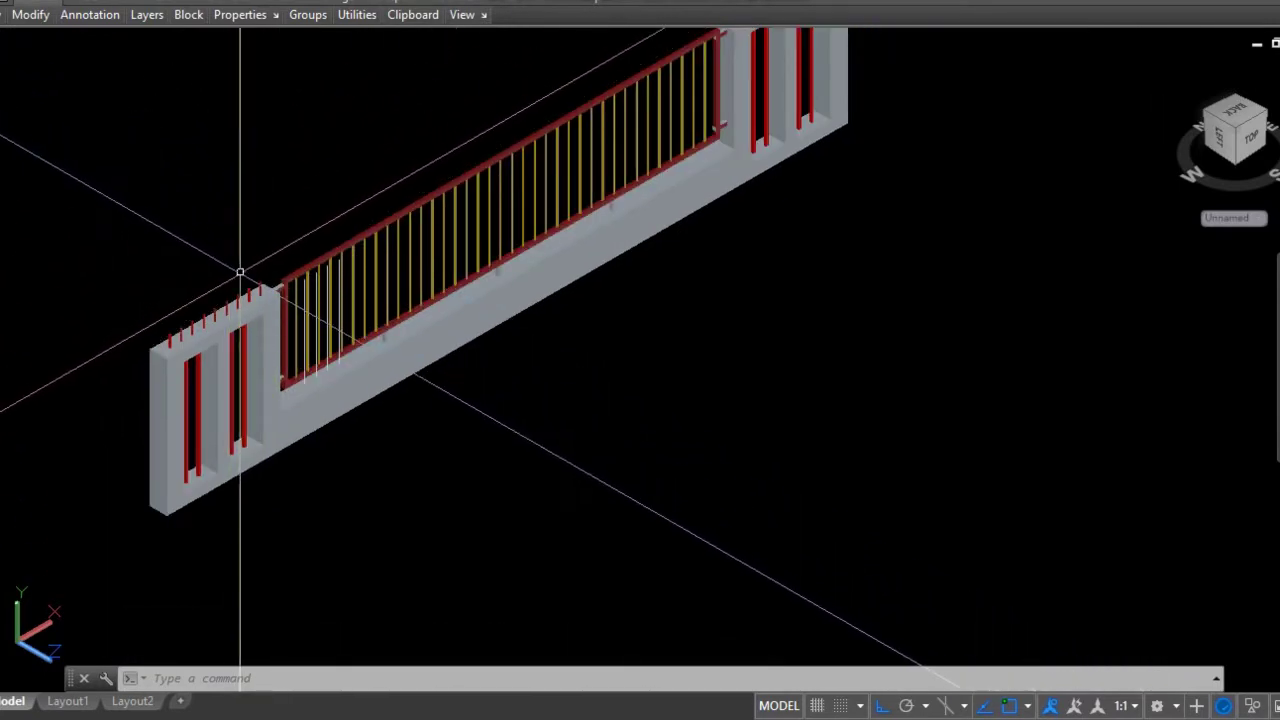
{"action": "scroll", "coordinate": [240, 277], "scroll_direction": "up", "scroll_amount": 2}
{"action": "scroll", "coordinate": [268, 266], "scroll_direction": "up", "scroll_amount": 2}
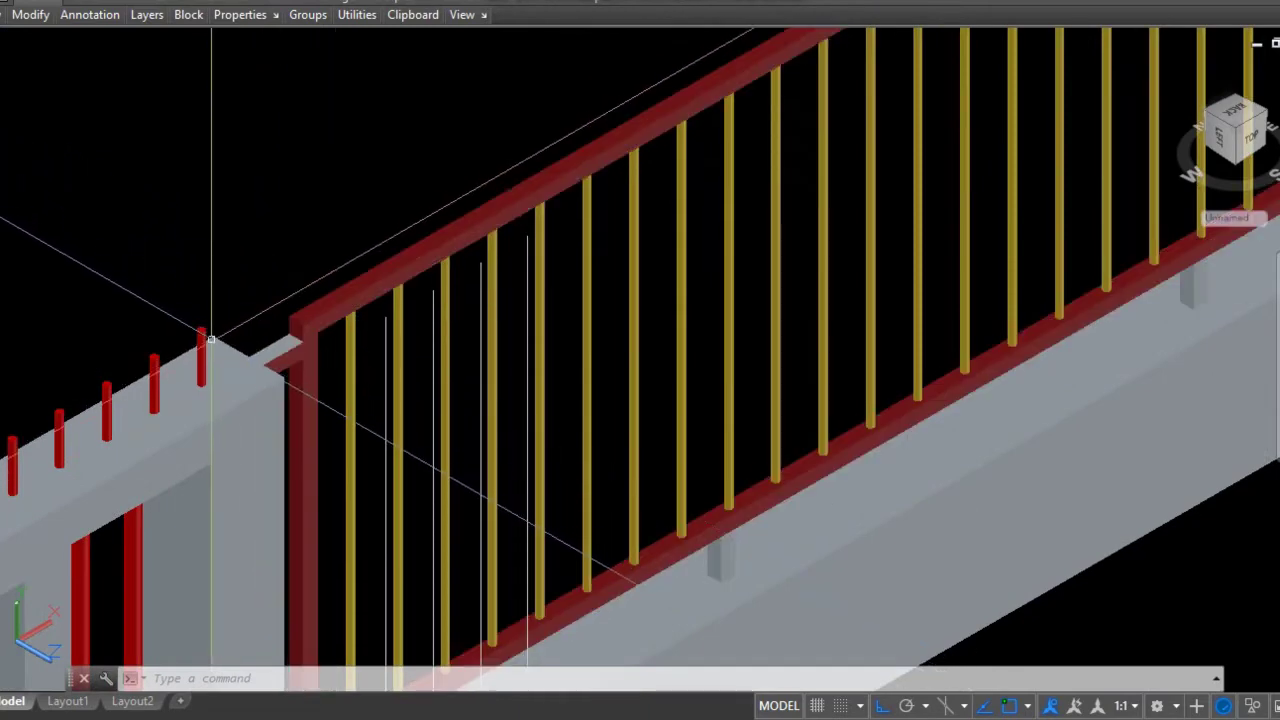
{"action": "scroll", "coordinate": [326, 263], "scroll_direction": "down", "scroll_amount": 3}
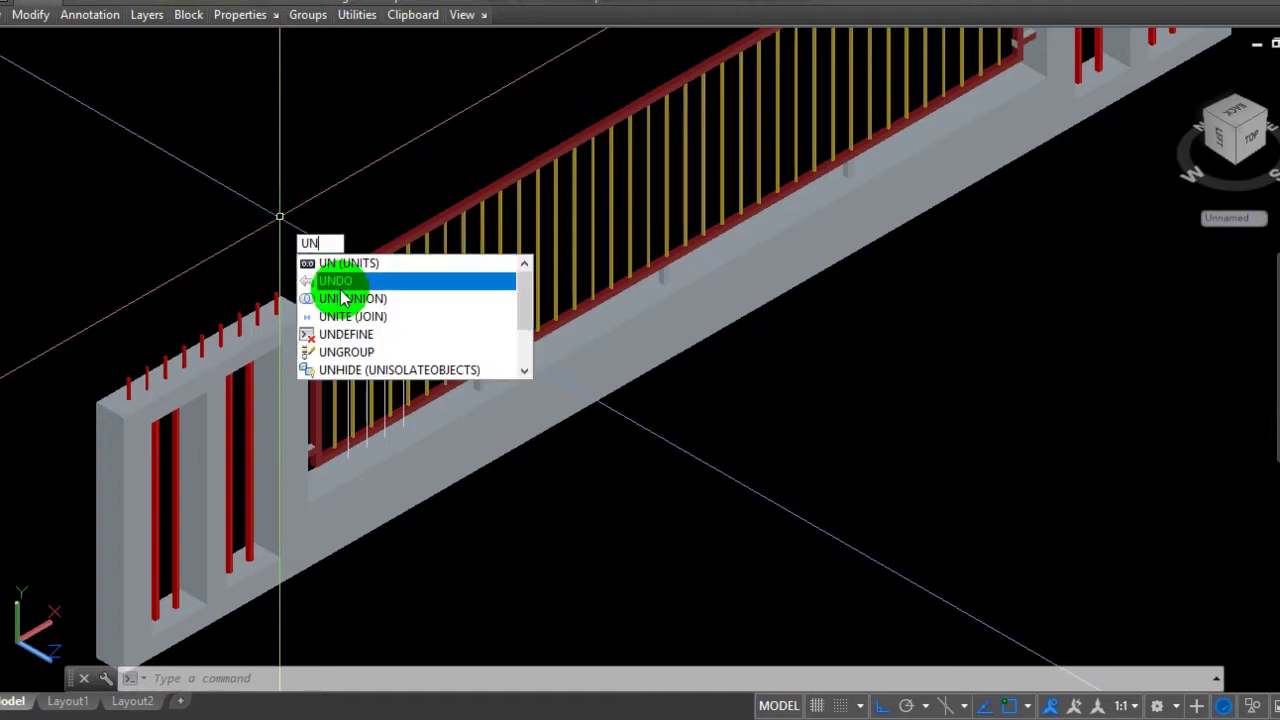
- Start a union and pick four rebar stubs on top of the left pillar
{"action": "left_click", "coordinate": [342, 299]}
{"action": "scroll", "coordinate": [286, 320], "scroll_direction": "up", "scroll_amount": 2}
{"action": "left_click", "coordinate": [268, 305]}
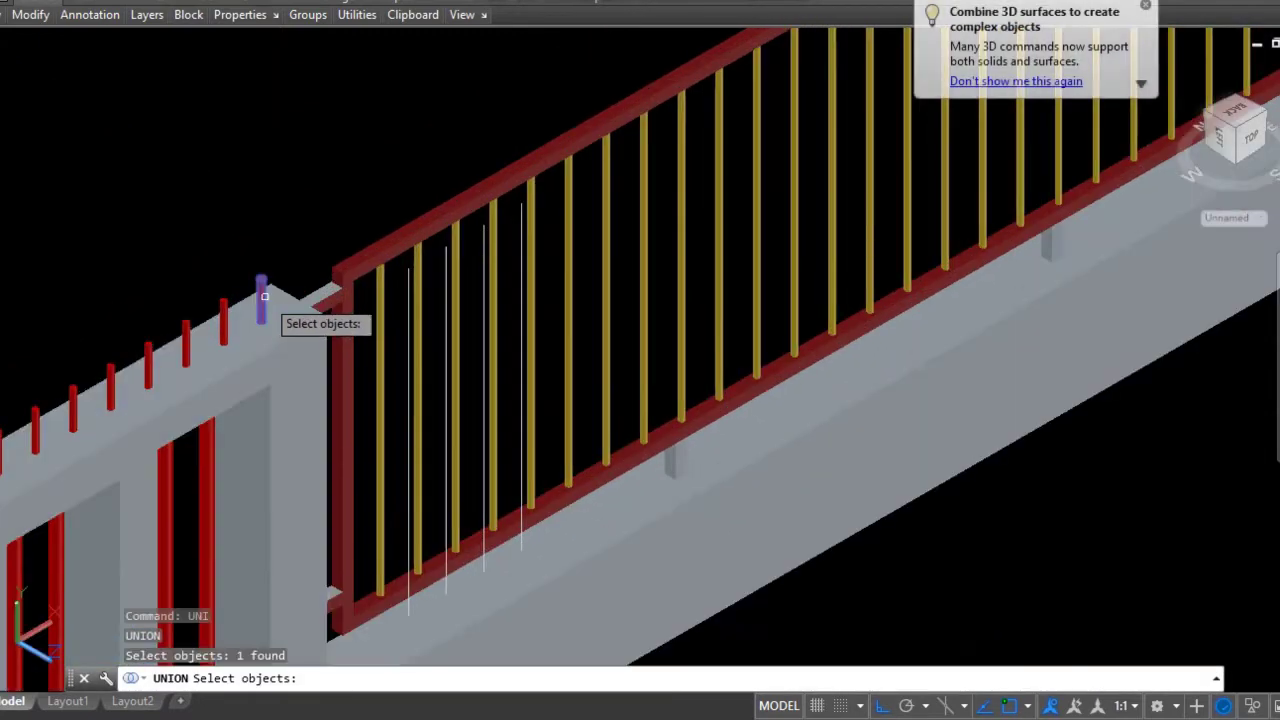
{"action": "left_click", "coordinate": [221, 310]}
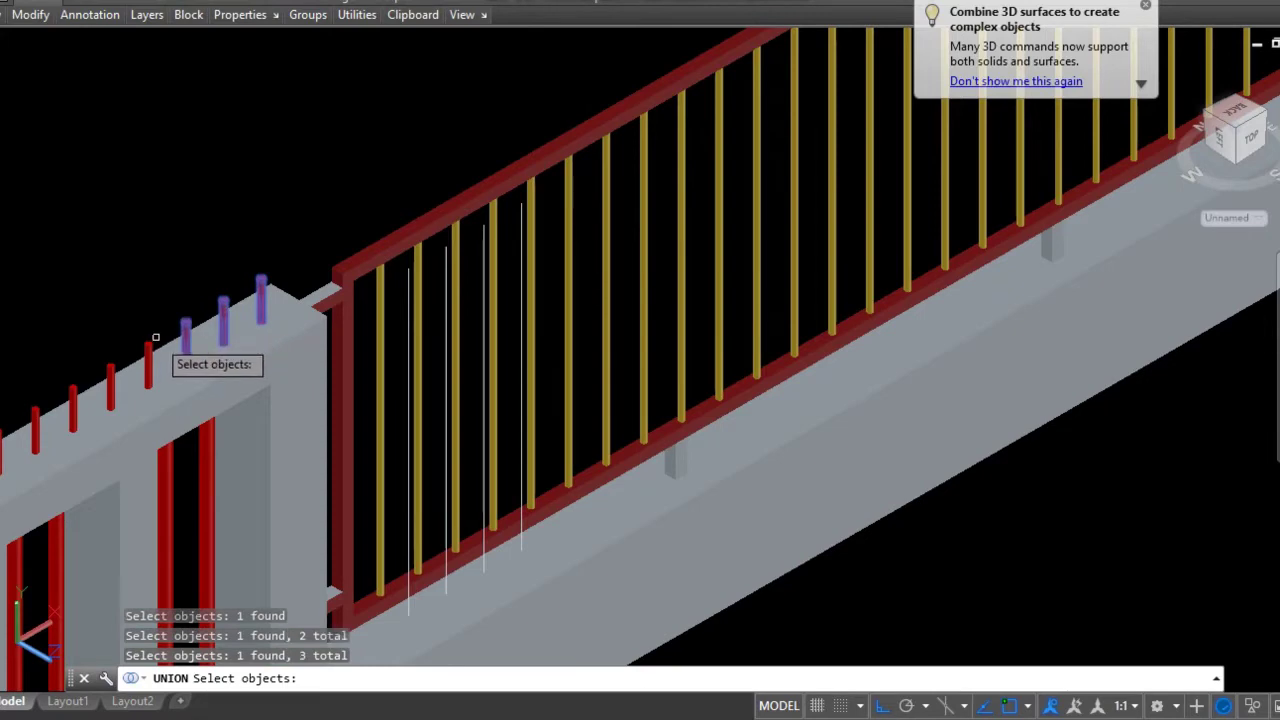
{"action": "scroll", "coordinate": [391, 237], "scroll_direction": "down", "scroll_amount": 2}
{"action": "scroll", "coordinate": [191, 337], "scroll_direction": "down", "scroll_amount": 1}
{"action": "scroll", "coordinate": [227, 296], "scroll_direction": "up", "scroll_amount": 3}
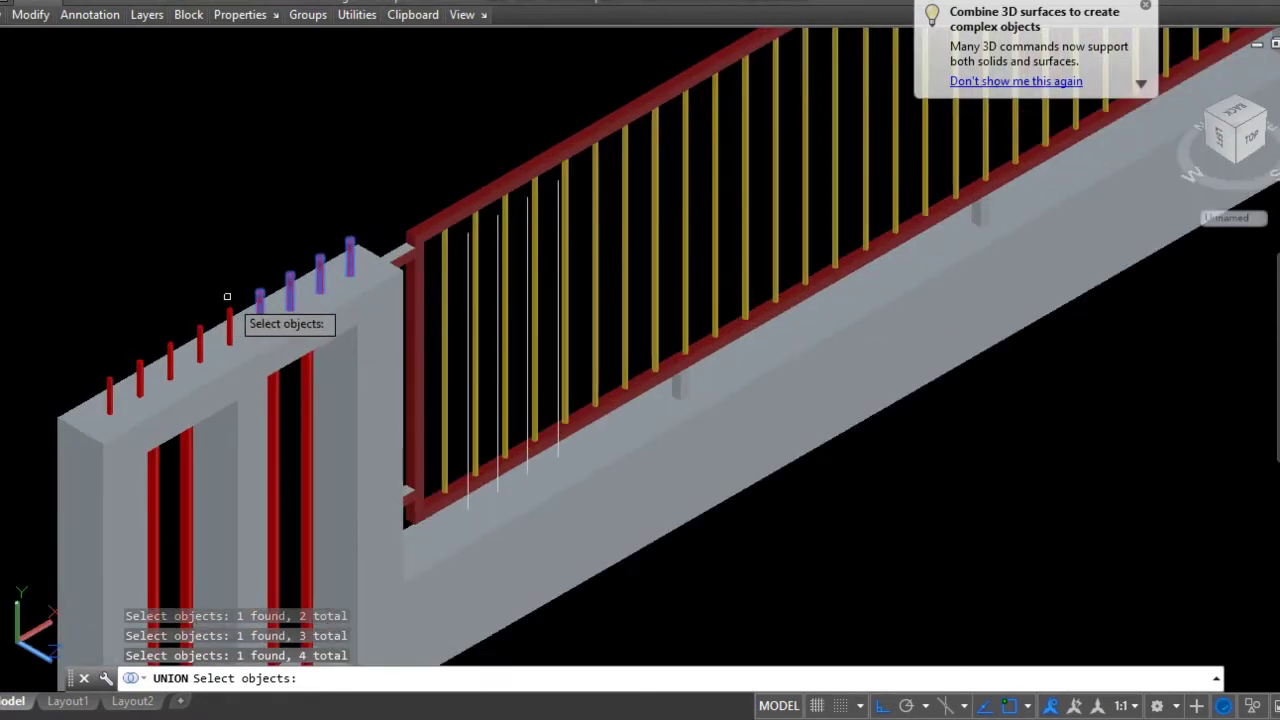
{"action": "left_click", "coordinate": [229, 312]}
{"action": "left_click", "coordinate": [200, 328]}
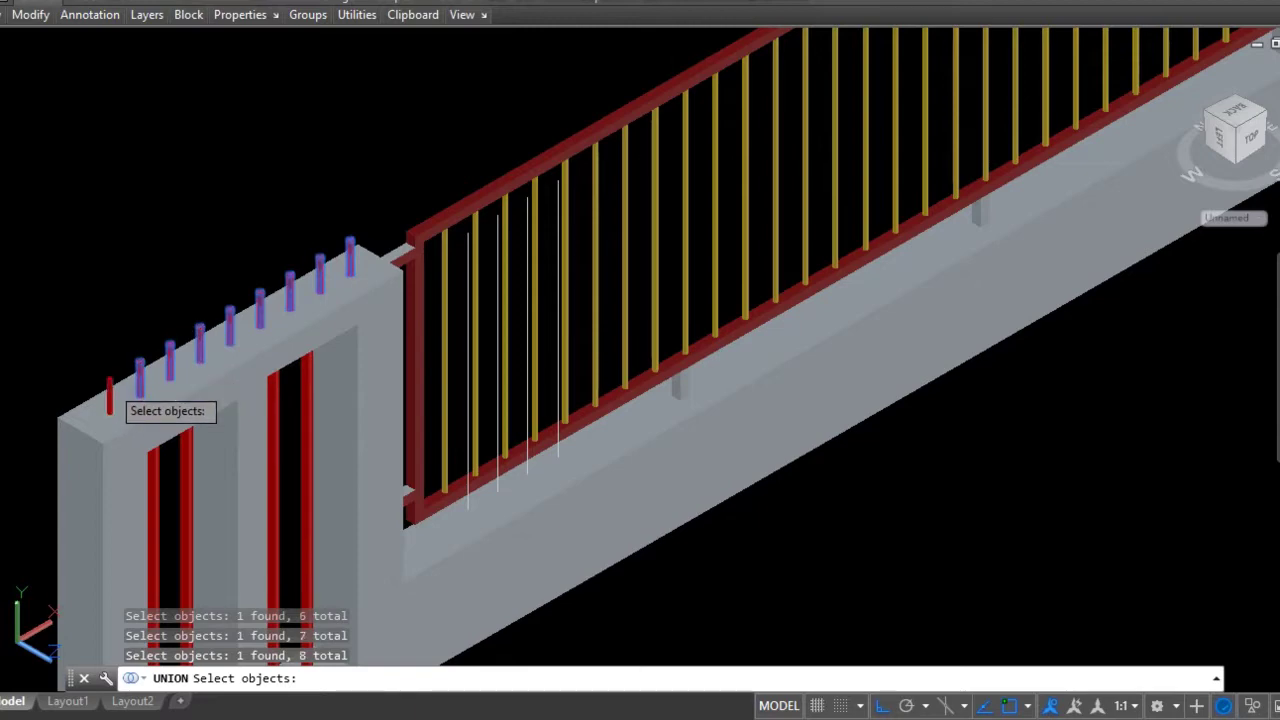
- Add the last rebar stub and the red railing frame, and complete the union
{"action": "left_click", "coordinate": [110, 395]}
{"action": "scroll", "coordinate": [150, 370], "scroll_direction": "down", "scroll_amount": 2}
{"action": "scroll", "coordinate": [250, 320], "scroll_direction": "down", "scroll_amount": 2}
{"action": "scroll", "coordinate": [289, 305], "scroll_direction": "up", "scroll_amount": 2}
{"action": "scroll", "coordinate": [284, 293], "scroll_direction": "up", "scroll_amount": 2}
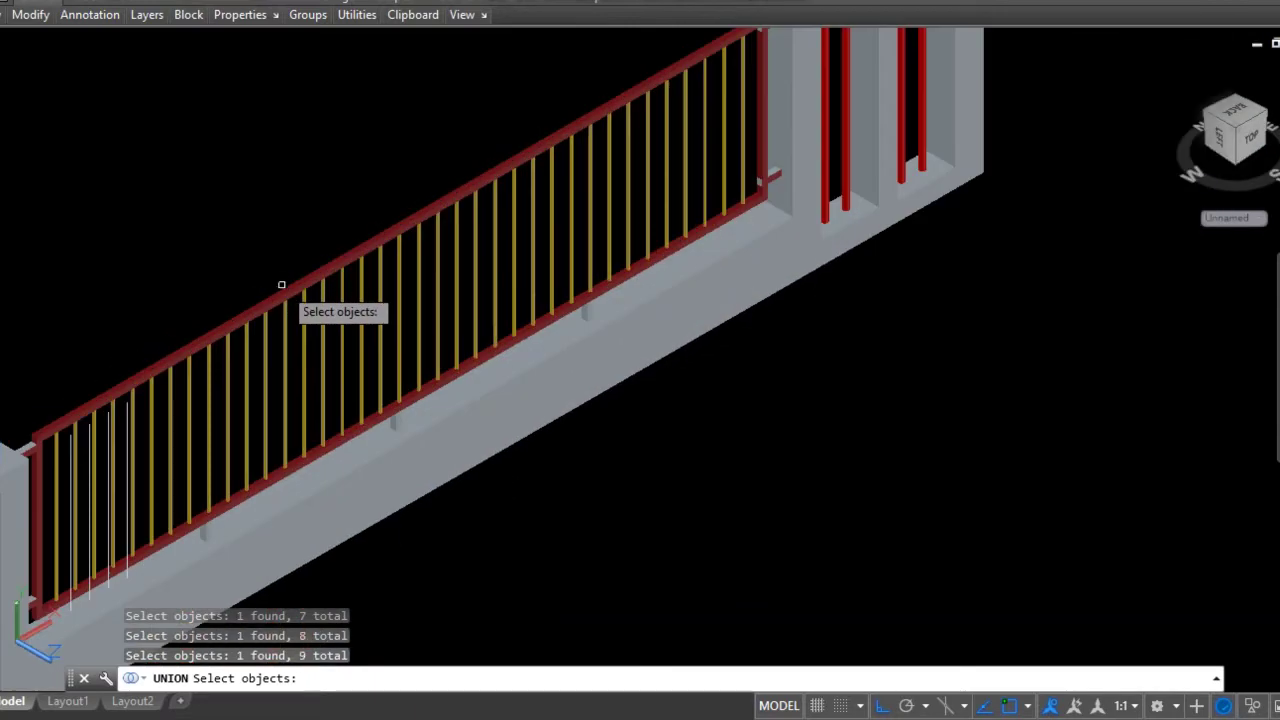
{"action": "left_click", "coordinate": [281, 288]}
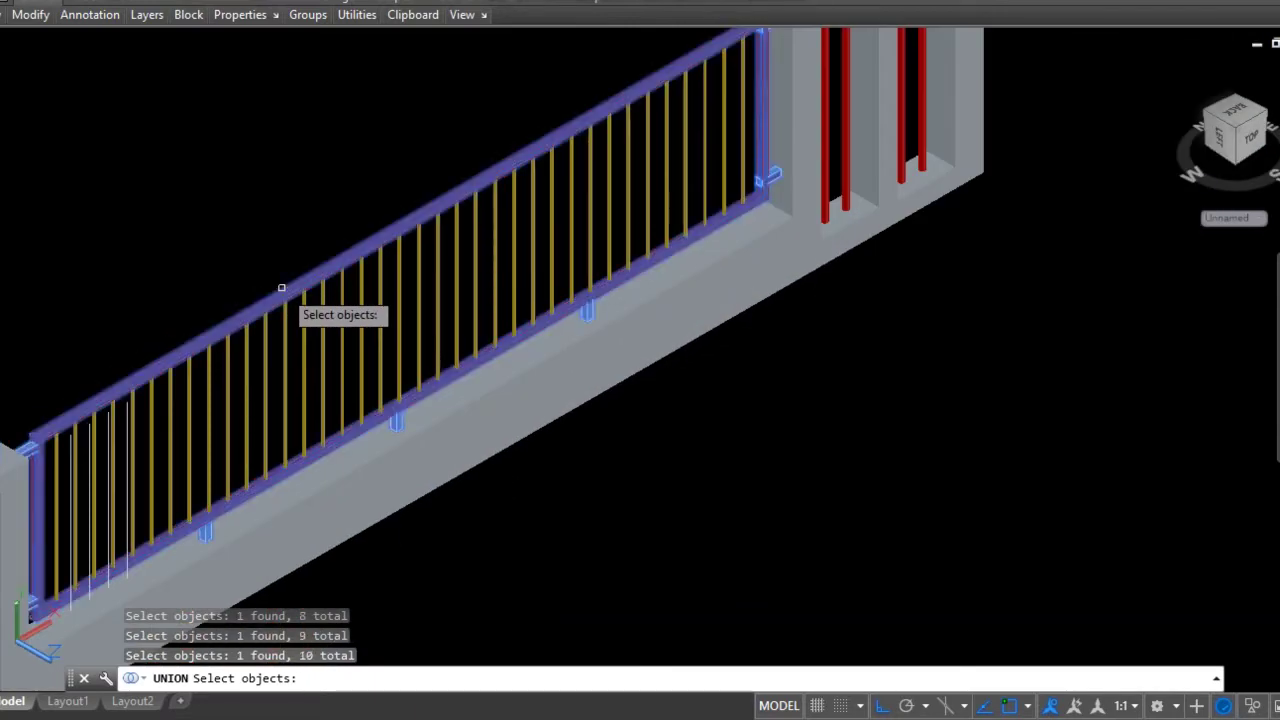
{"action": "key", "text": "Return"}
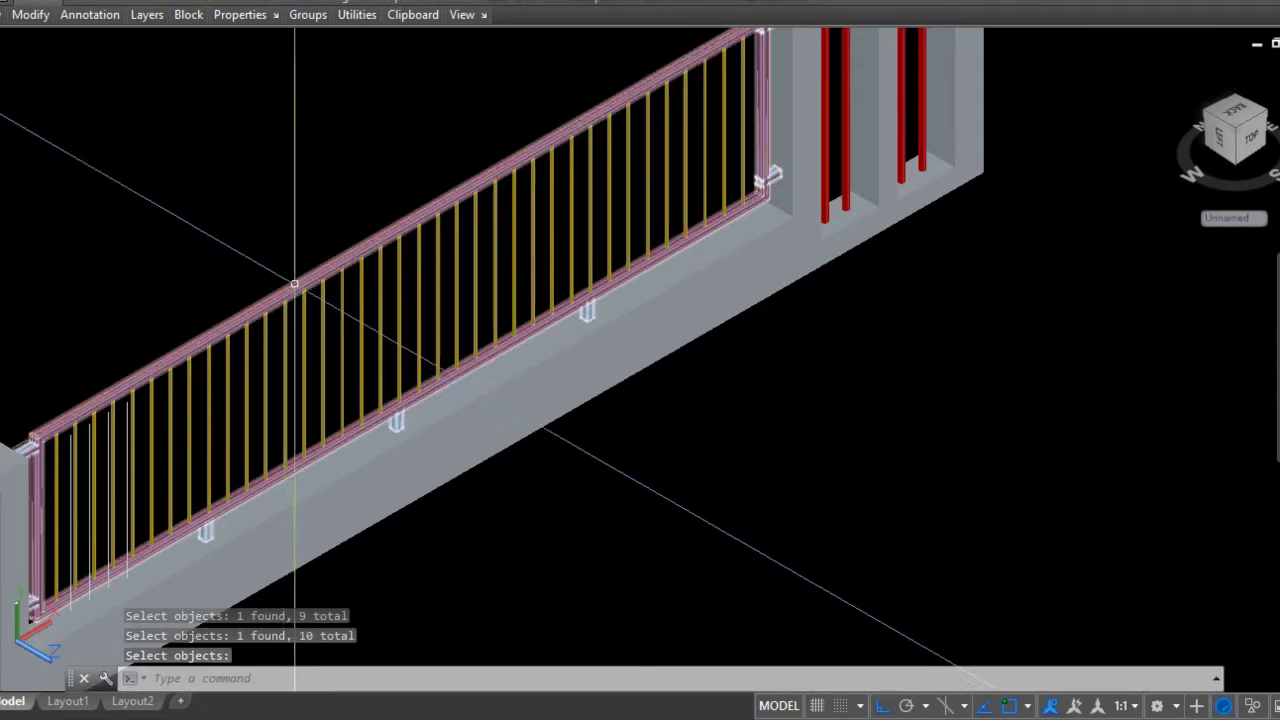
{"action": "scroll", "coordinate": [280, 300], "scroll_direction": "down", "scroll_amount": 2}
{"action": "scroll", "coordinate": [143, 349], "scroll_direction": "down", "scroll_amount": 3}
{"action": "scroll", "coordinate": [420, 175], "scroll_direction": "up", "scroll_amount": 1}
{"action": "scroll", "coordinate": [443, 171], "scroll_direction": "up", "scroll_amount": 5}
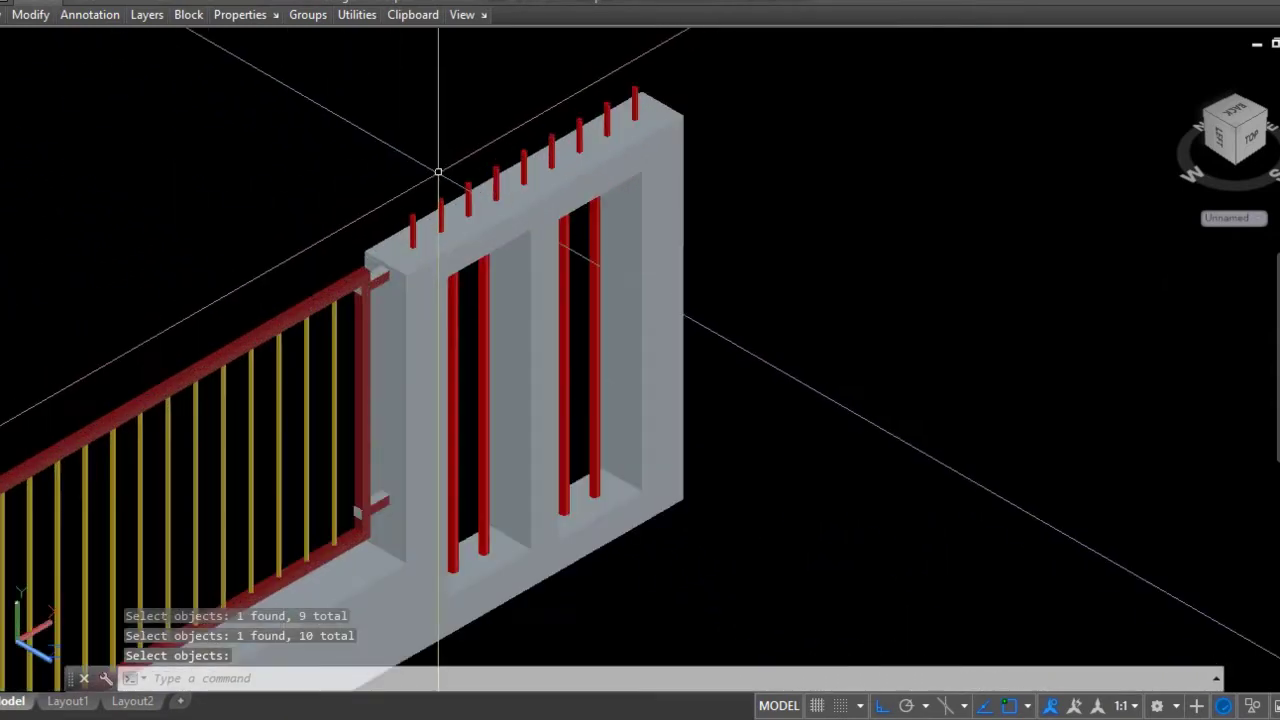
{"action": "scroll", "coordinate": [389, 168], "scroll_direction": "up", "scroll_amount": 2}
- Repeat UNION joining the right pillar's two rebar stubs with the railing frame, then check the result
{"action": "right_click", "coordinate": [389, 168]}
{"action": "left_click", "coordinate": [402, 180]}
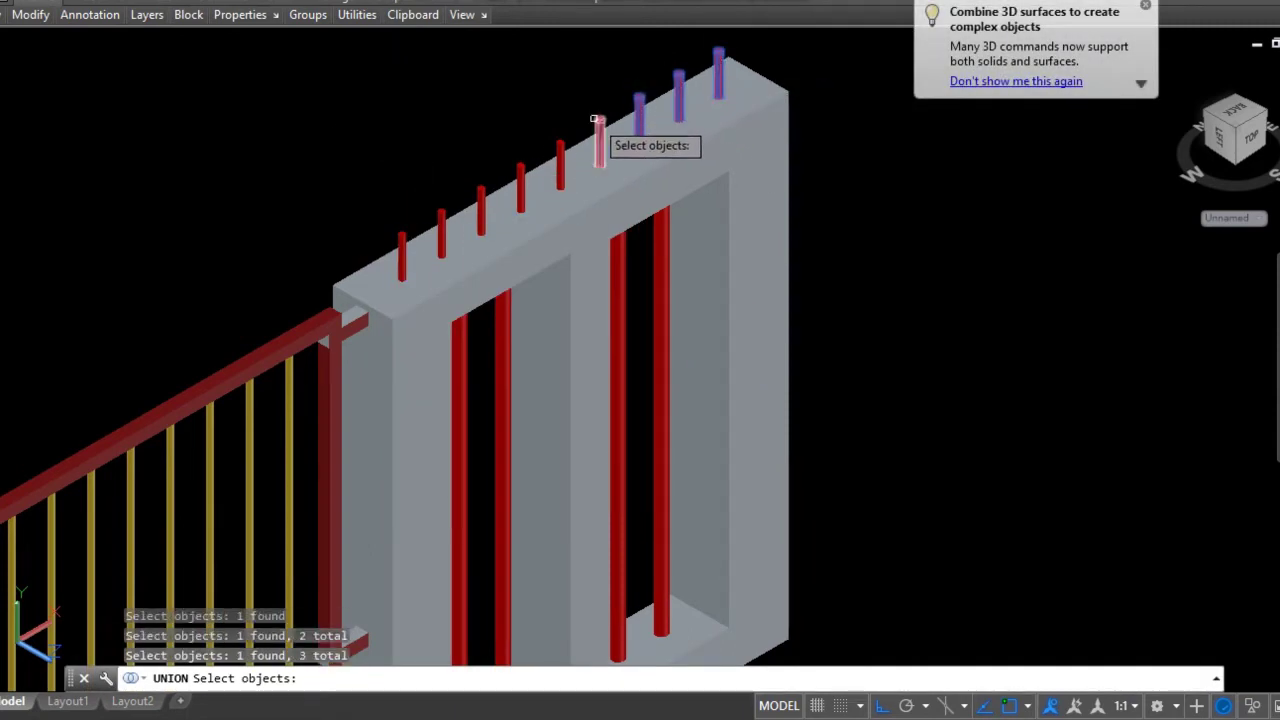
{"action": "left_click", "coordinate": [518, 172]}
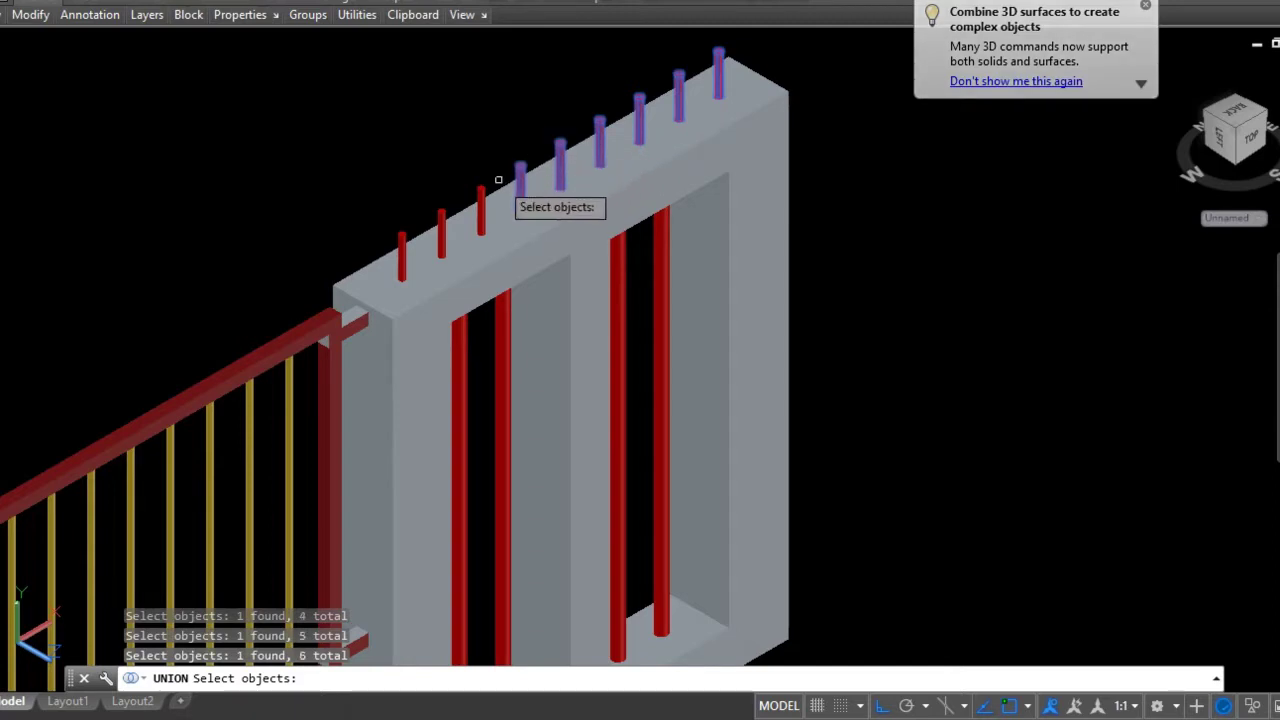
{"action": "left_click", "coordinate": [482, 195]}
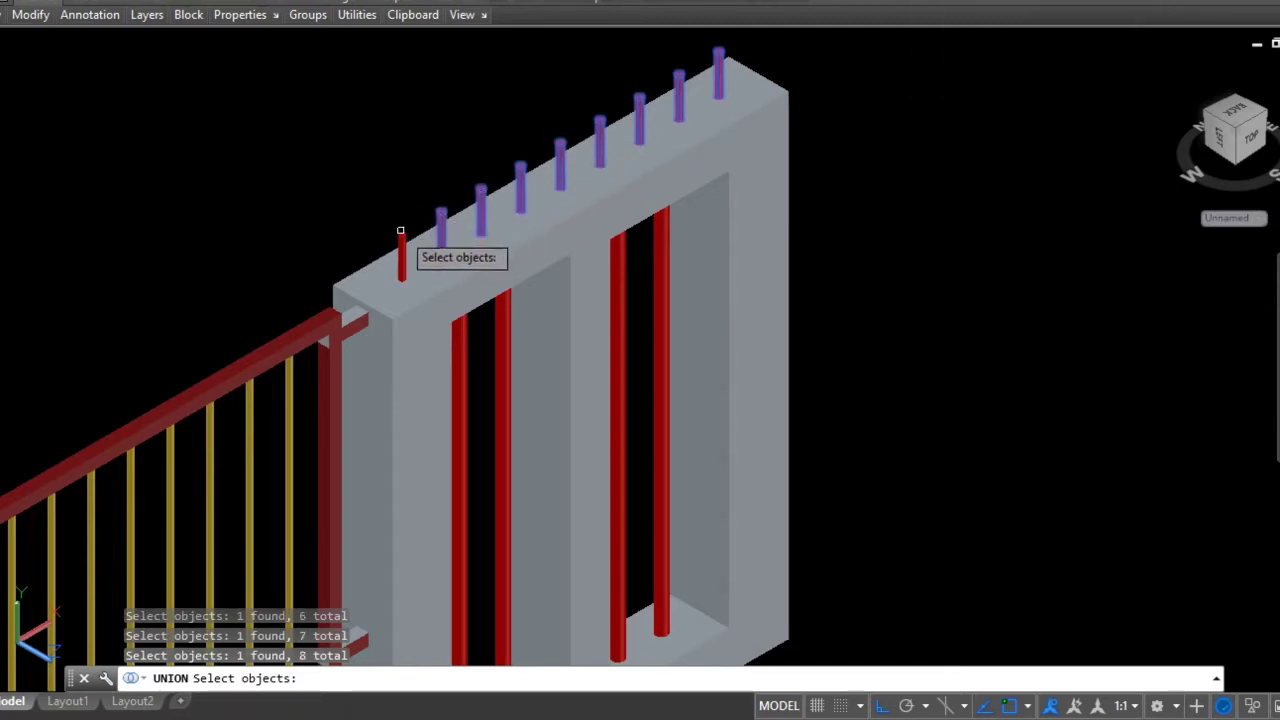
{"action": "left_click", "coordinate": [293, 320]}
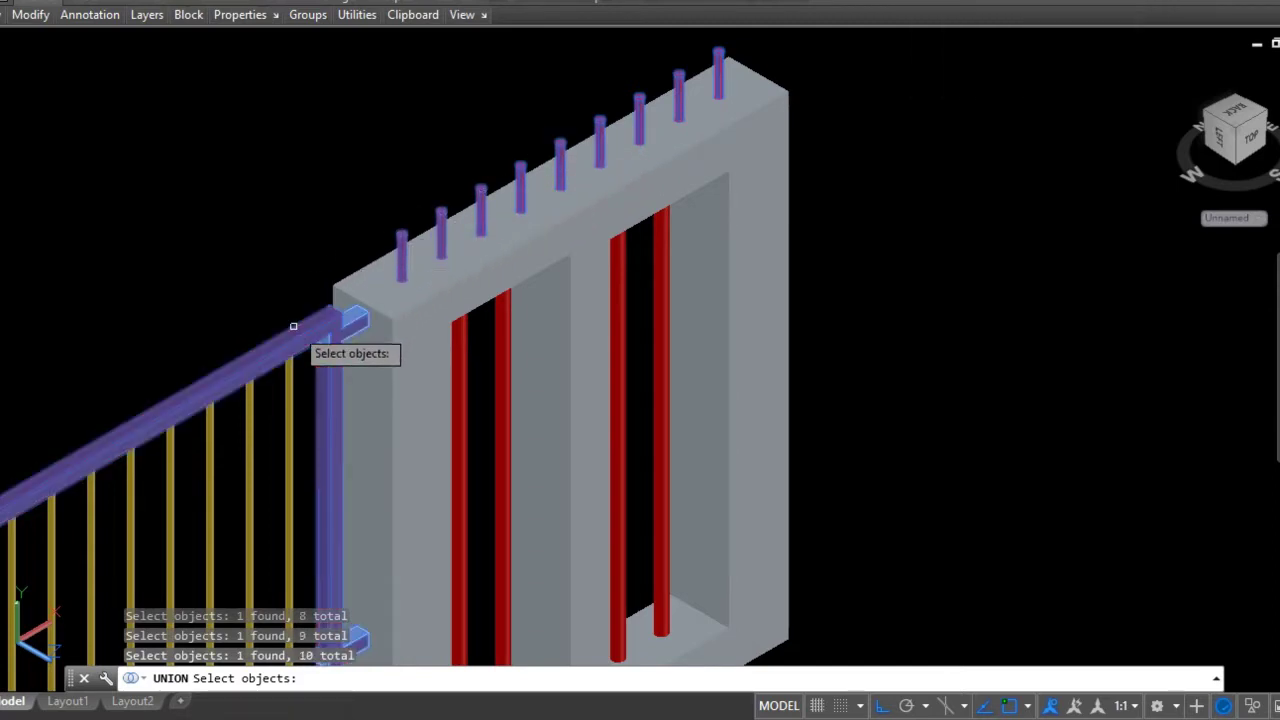
{"action": "key", "text": "Return"}
{"action": "scroll", "coordinate": [428, 166], "scroll_direction": "down", "scroll_amount": 5}
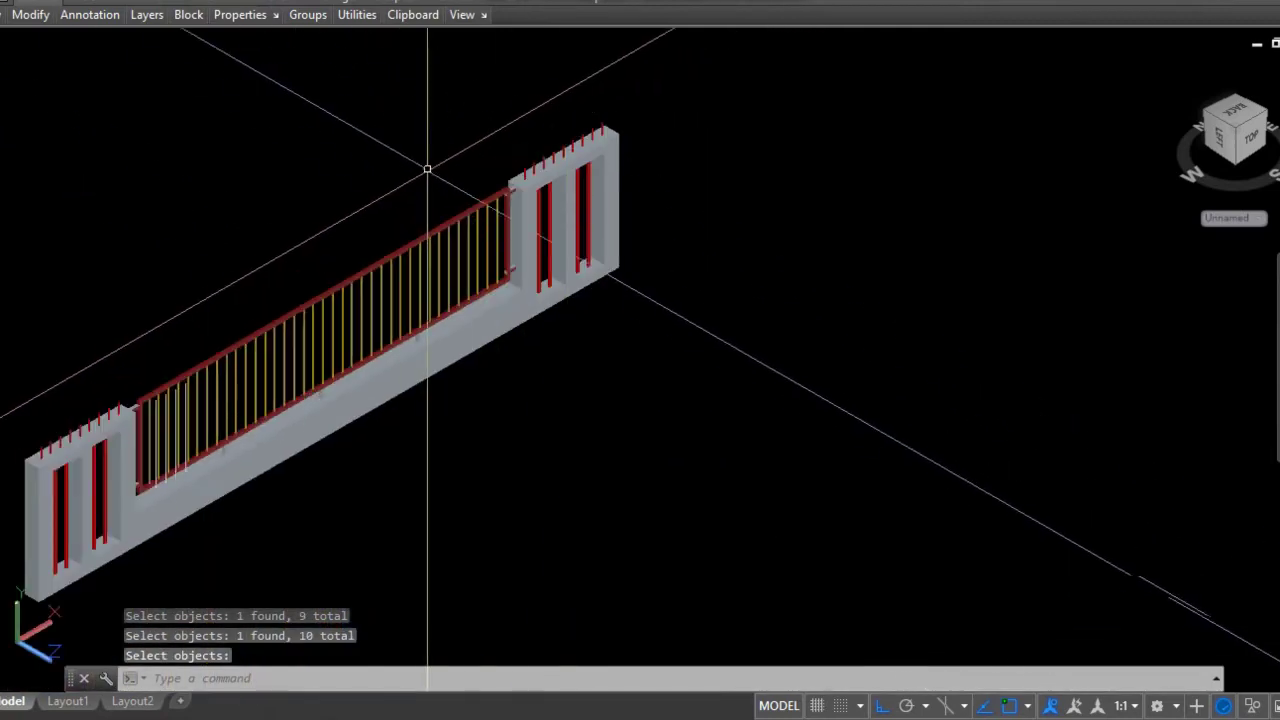
{"action": "left_click", "coordinate": [386, 258]}
{"action": "scroll", "coordinate": [605, 204], "scroll_direction": "up", "scroll_amount": 4}
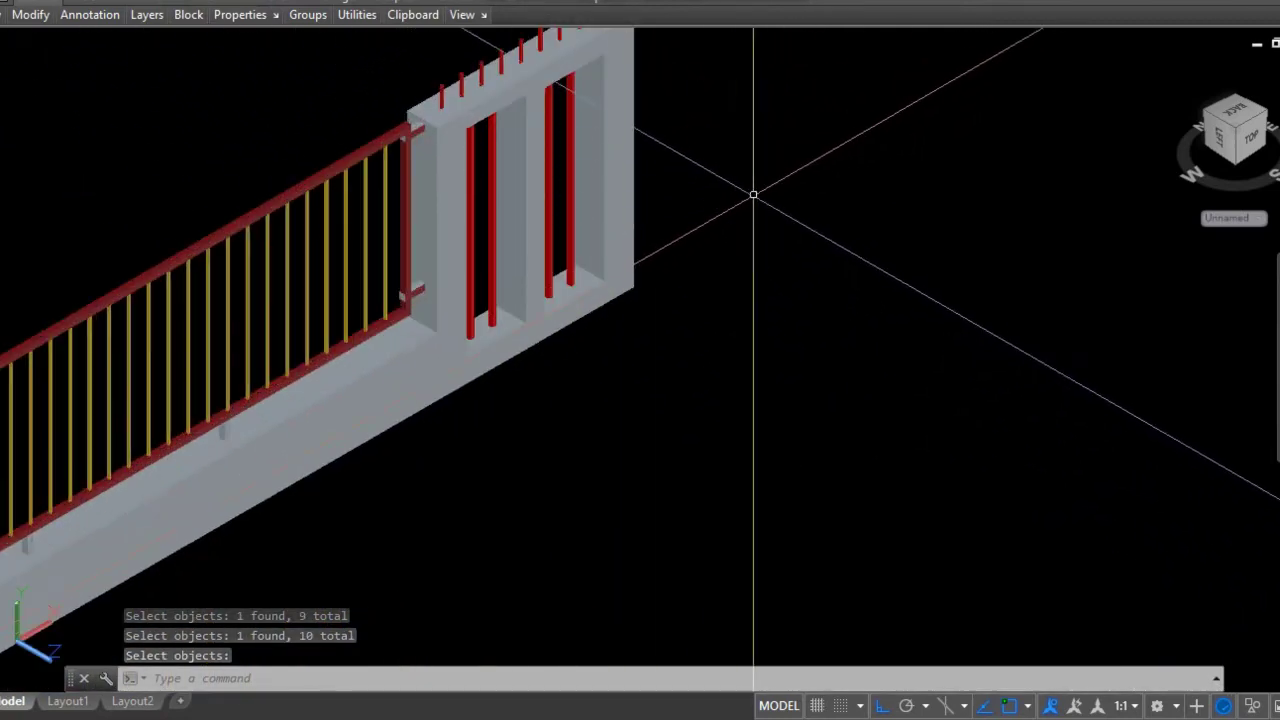
{"action": "right_click", "coordinate": [763, 195]}
- Union the vertical rebars from the right and left pillars into one solid, then zoom out
{"action": "left_click", "coordinate": [792, 207]}
{"action": "scroll", "coordinate": [608, 216], "scroll_direction": "up", "scroll_amount": 2}
{"action": "left_click", "coordinate": [527, 221]}
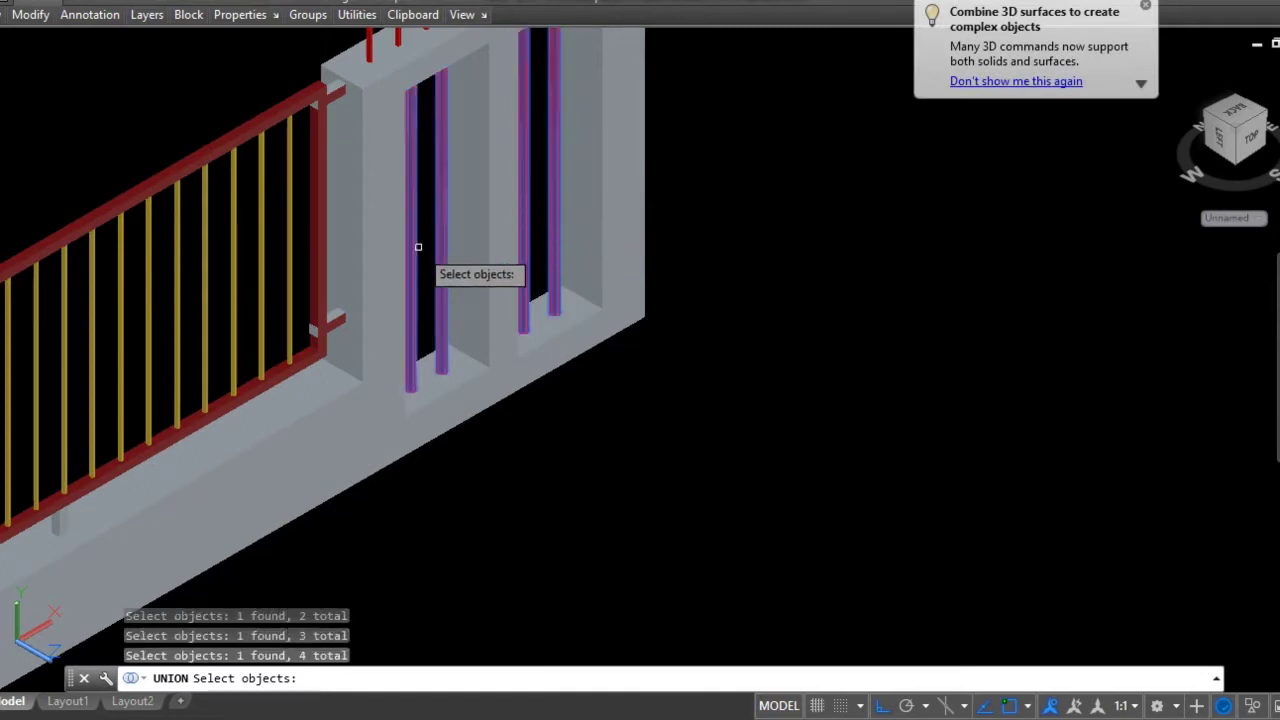
{"action": "scroll", "coordinate": [690, 175], "scroll_direction": "down", "scroll_amount": 5}
{"action": "scroll", "coordinate": [567, 210], "scroll_direction": "down", "scroll_amount": 2}
{"action": "scroll", "coordinate": [239, 404], "scroll_direction": "up", "scroll_amount": 5}
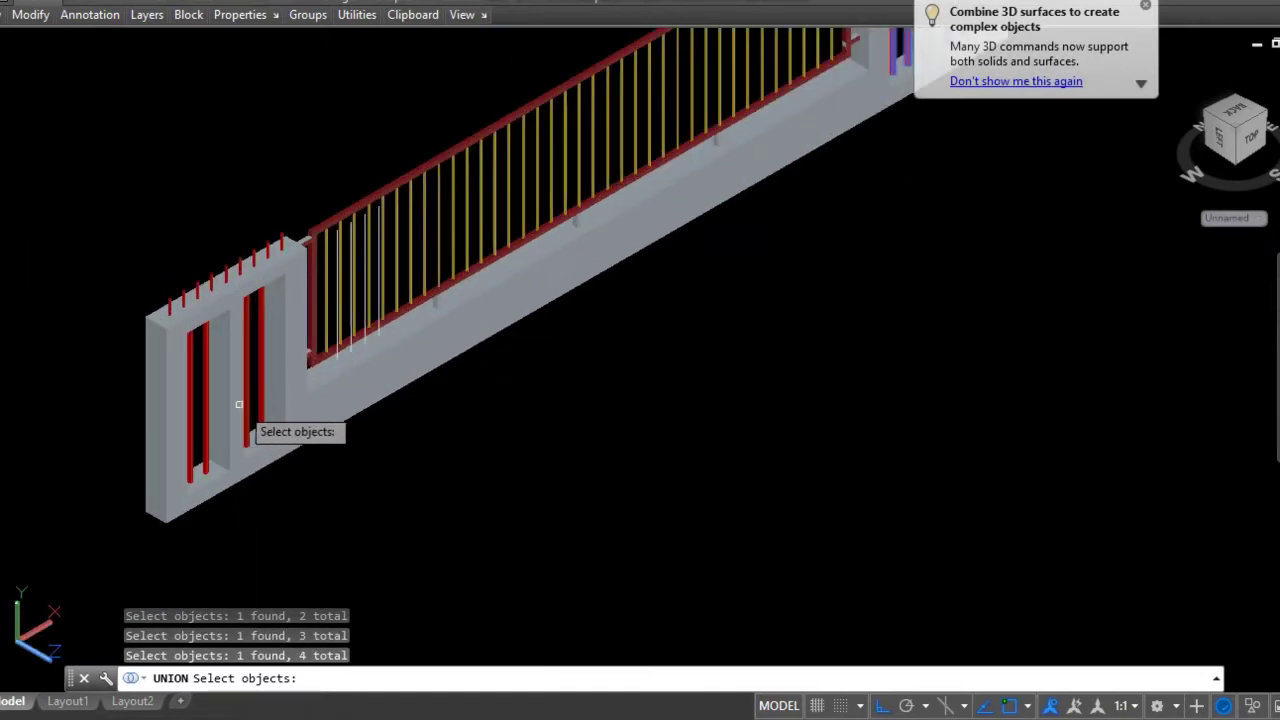
{"action": "scroll", "coordinate": [239, 404], "scroll_direction": "up", "scroll_amount": 2}
{"action": "left_click", "coordinate": [259, 376]}
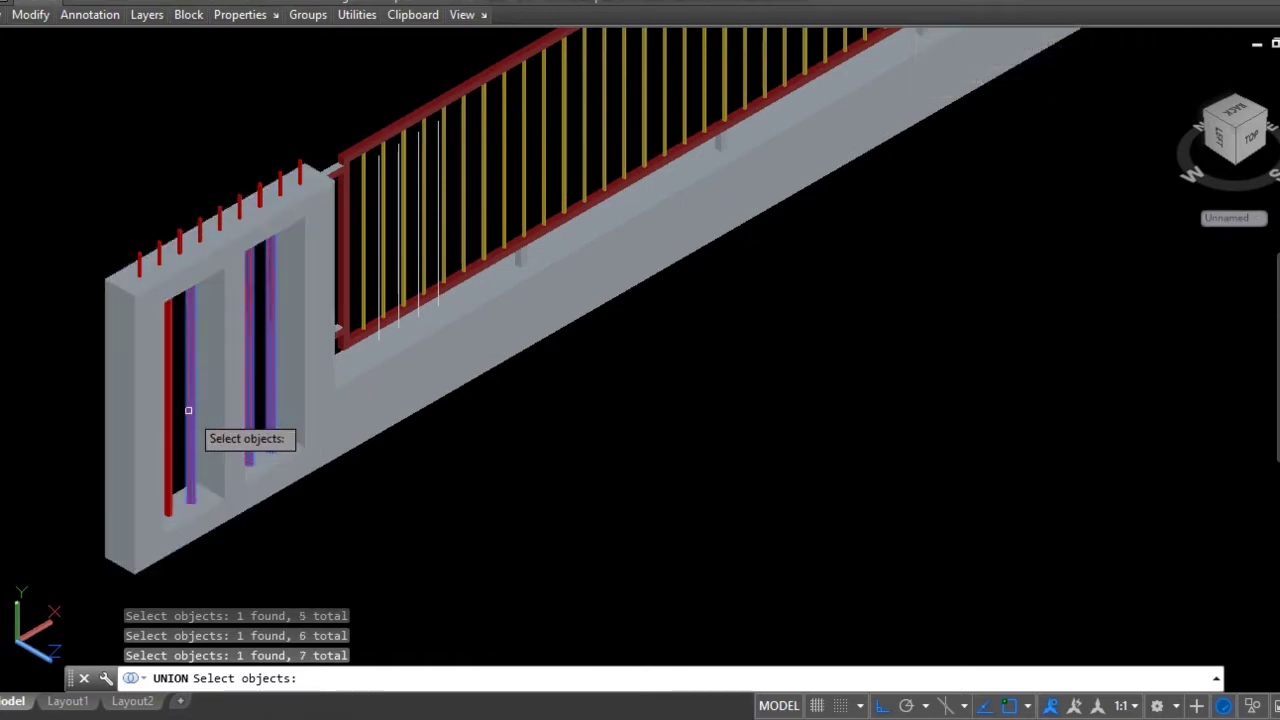
{"action": "key", "text": "Return"}
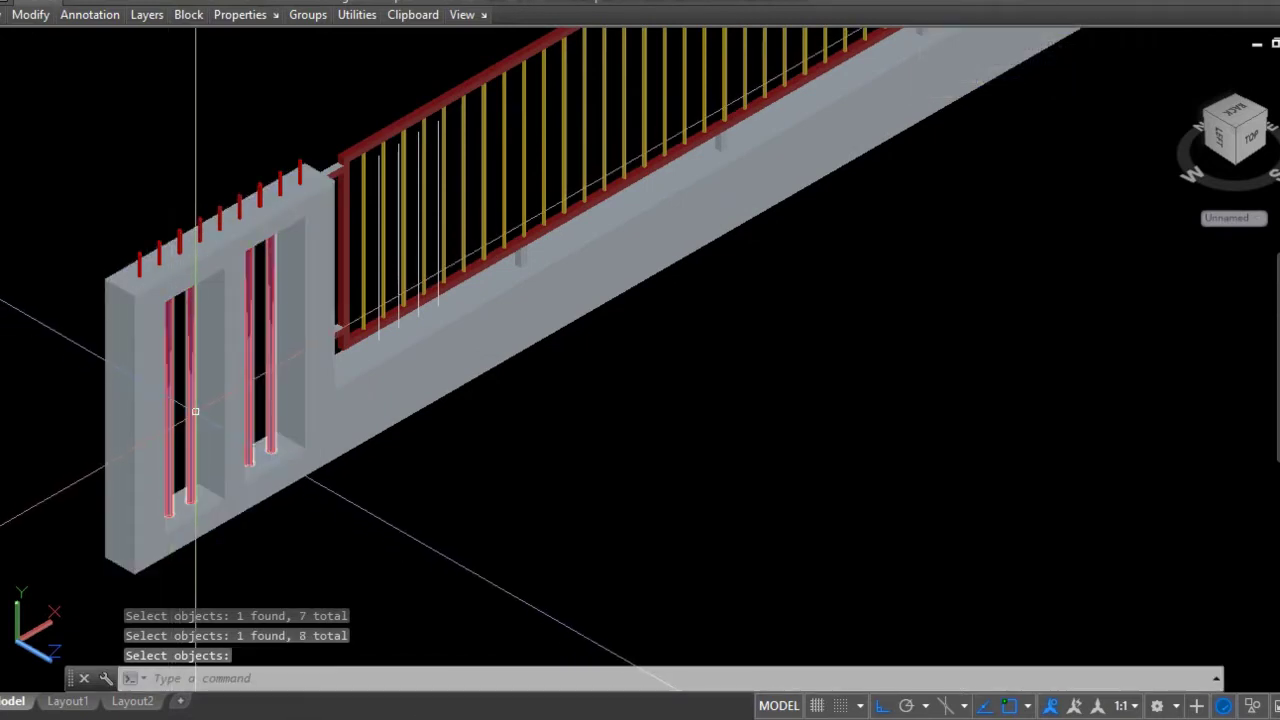
{"action": "scroll", "coordinate": [195, 411], "scroll_direction": "down", "scroll_amount": 3}
{"action": "scroll", "coordinate": [260, 300], "scroll_direction": "down", "scroll_amount": 2}
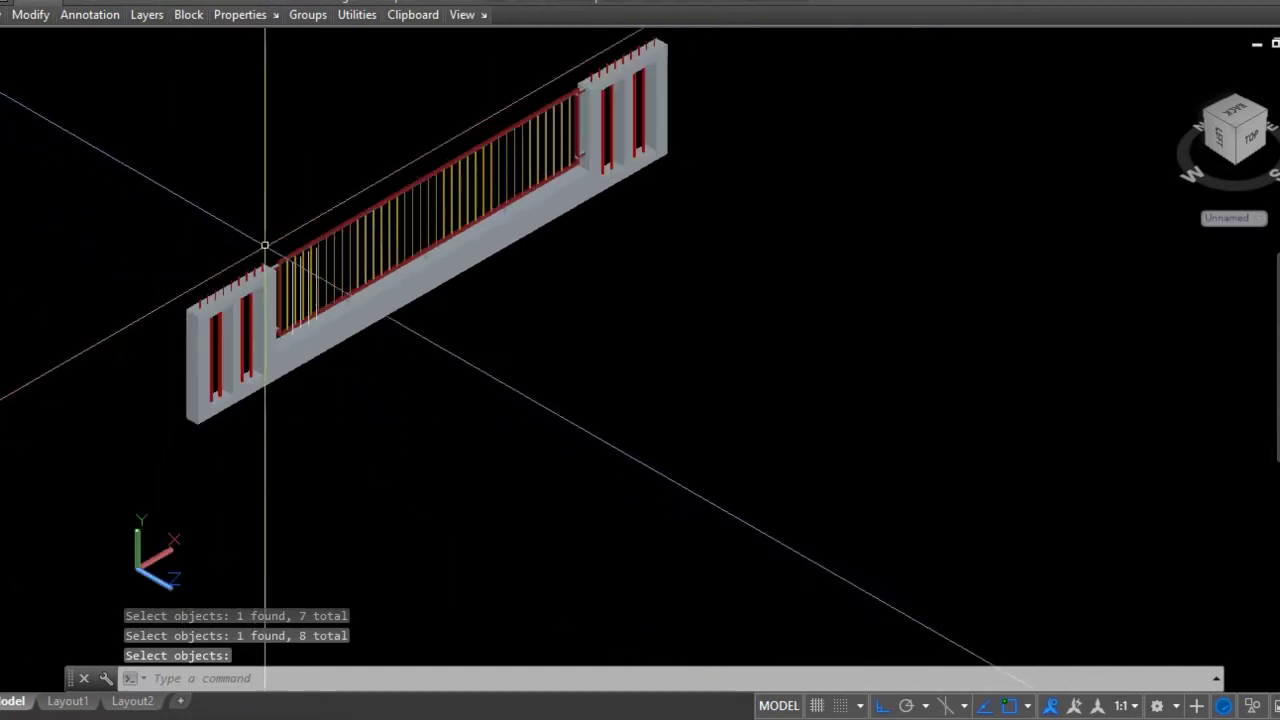
- Select the railing bars, top and bottom rails and base wall, then cancel the selection
{"action": "key", "text": "Return"}
{"action": "left_click", "coordinate": [440, 187]}
{"action": "scroll", "coordinate": [497, 128], "scroll_direction": "up", "scroll_amount": 3}
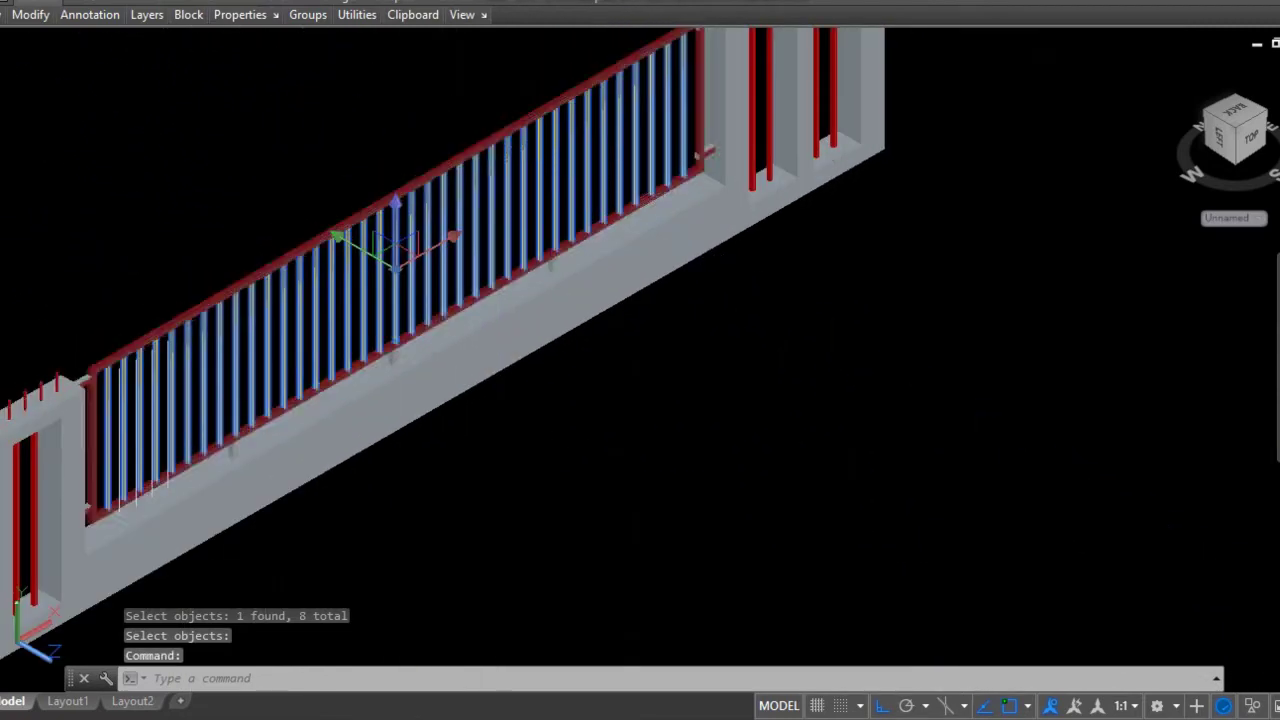
{"action": "left_click", "coordinate": [573, 250]}
{"action": "left_click", "coordinate": [450, 330]}
{"action": "scroll", "coordinate": [450, 330], "scroll_direction": "down", "scroll_amount": 3}
{"action": "scroll", "coordinate": [575, 240], "scroll_direction": "up", "scroll_amount": 4}
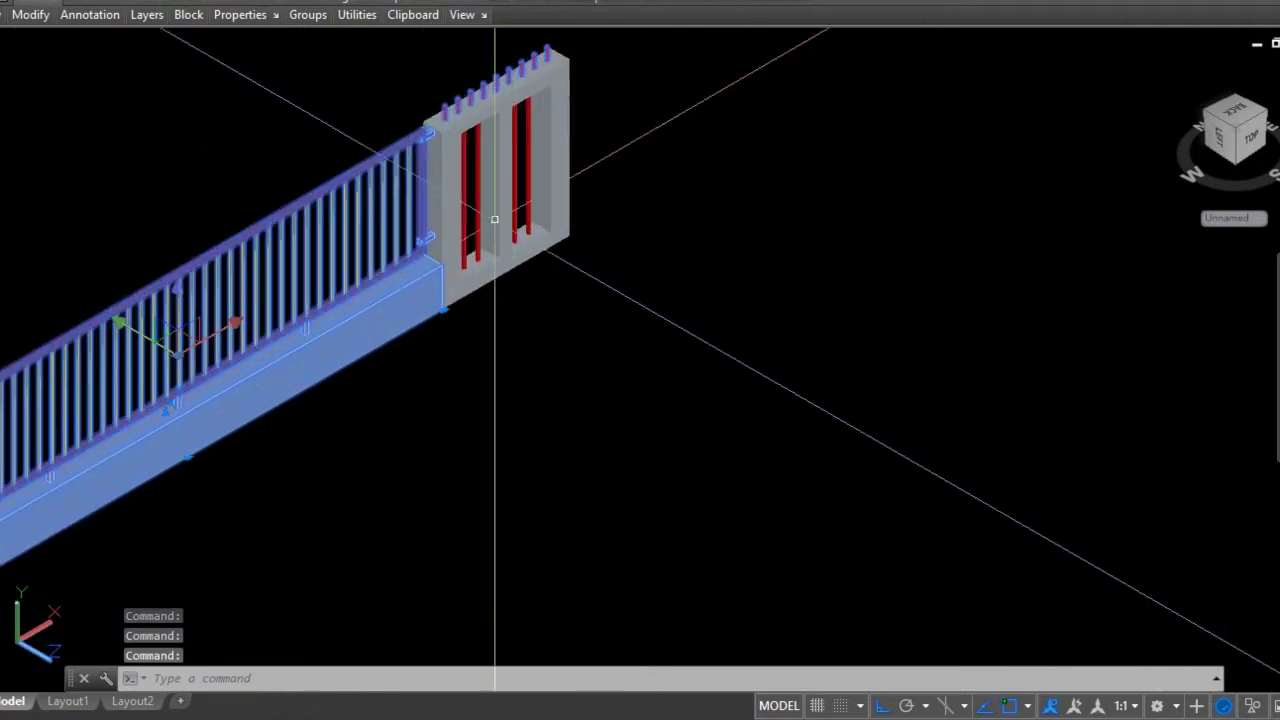
{"action": "key", "text": "Escape"}
{"action": "scroll", "coordinate": [610, 260], "scroll_direction": "down", "scroll_amount": 3}
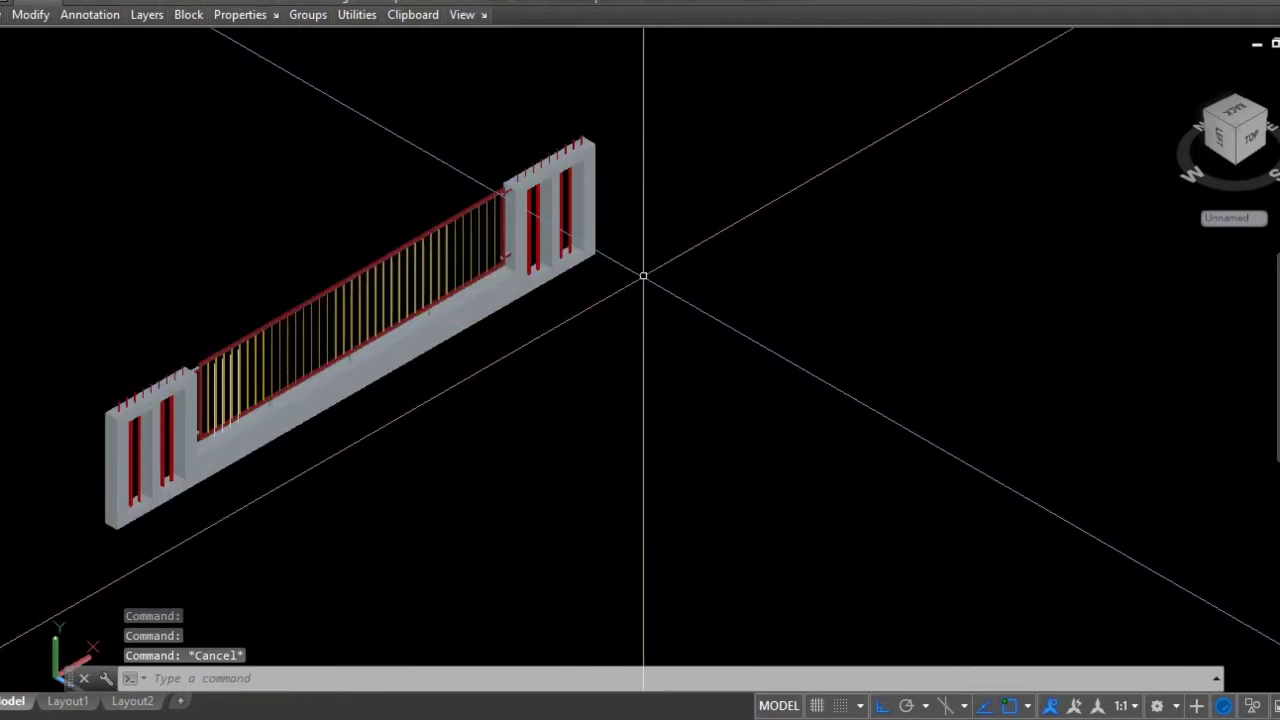
{"action": "type", "text": "u"}
{"action": "key", "text": "Escape"}
- Repeat UNION to merge the right post, base wall and left post into one solid
{"action": "right_click", "coordinate": [652, 222]}
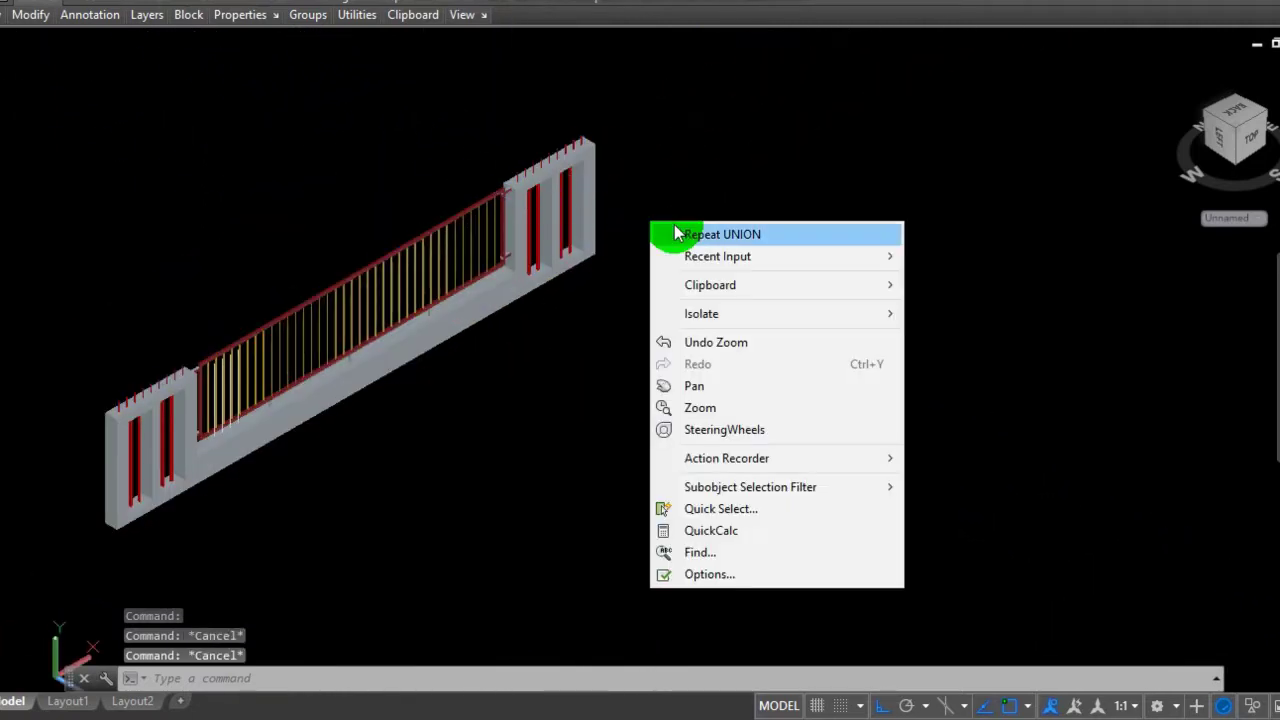
{"action": "left_click", "coordinate": [672, 229]}
{"action": "left_click", "coordinate": [559, 279]}
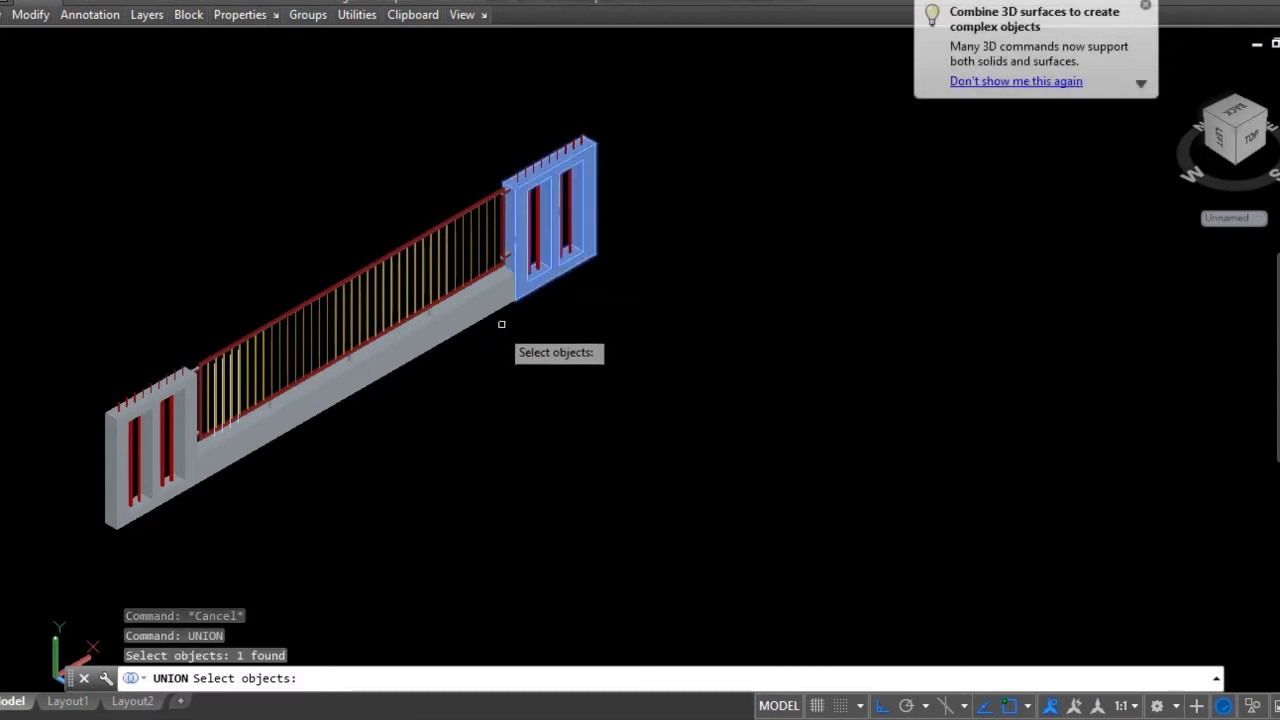
{"action": "left_click", "coordinate": [470, 321]}
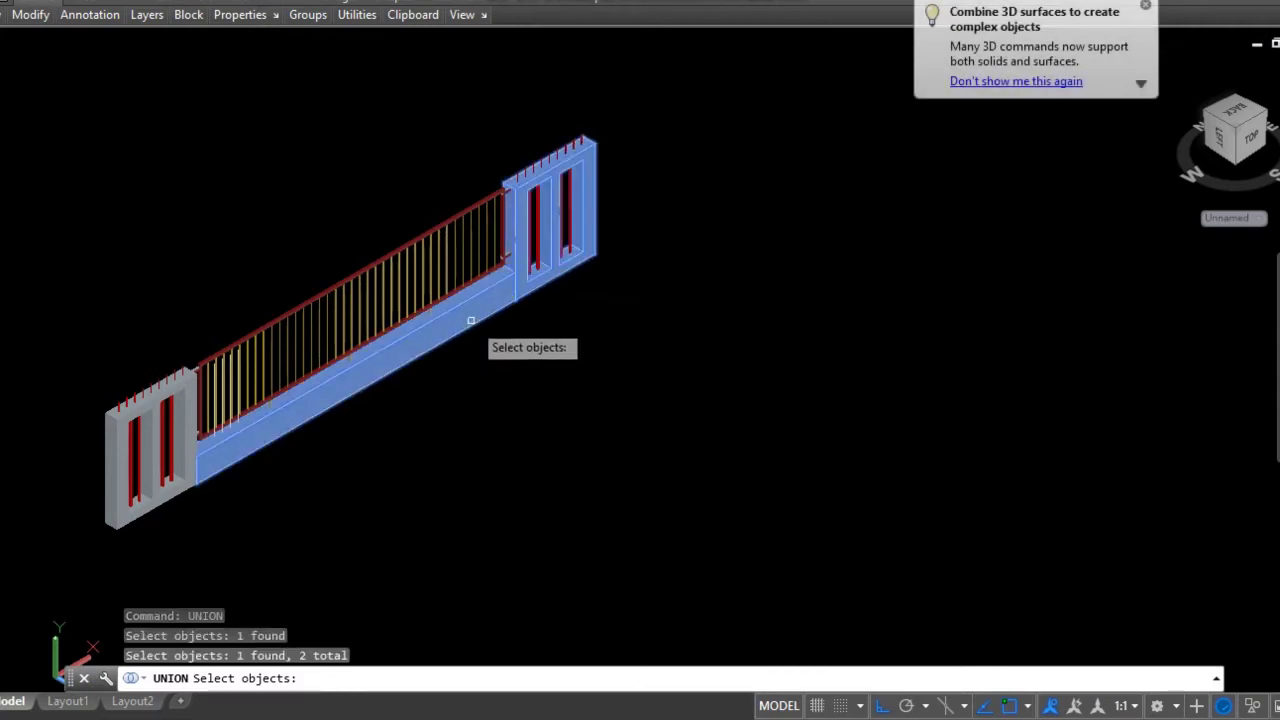
{"action": "left_click", "coordinate": [185, 482]}
{"action": "key", "text": "Return"}
{"action": "scroll", "coordinate": [435, 393], "scroll_direction": "up", "scroll_amount": 2}
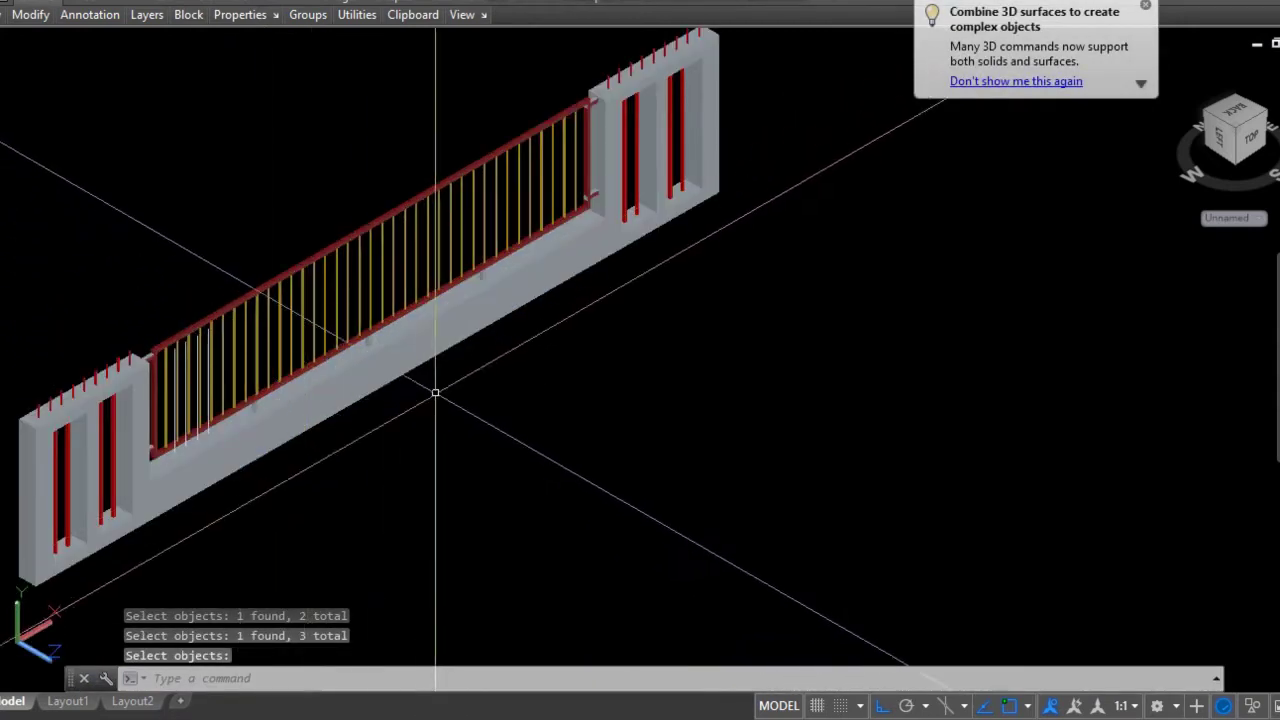
{"action": "key", "text": "Return"}
- Move the selected fence body and railing bars to a new position with MOVE
{"action": "left_click", "coordinate": [483, 257]}
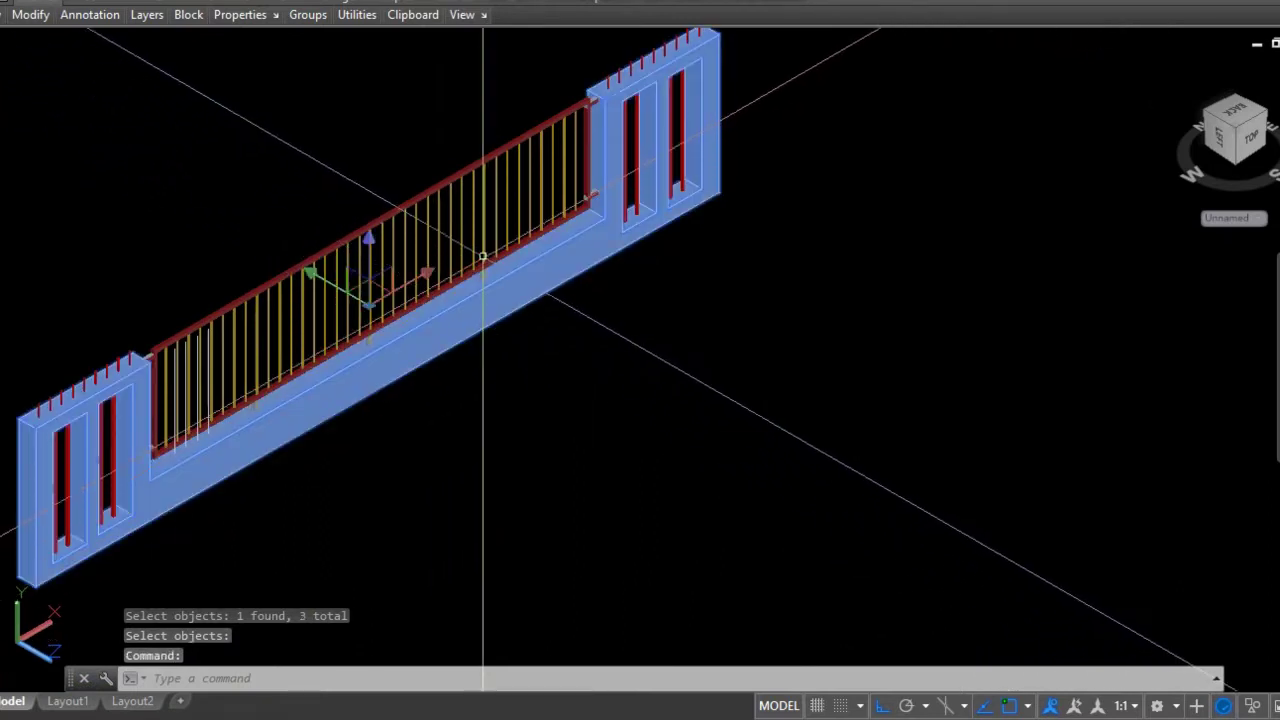
{"action": "left_click", "coordinate": [483, 257]}
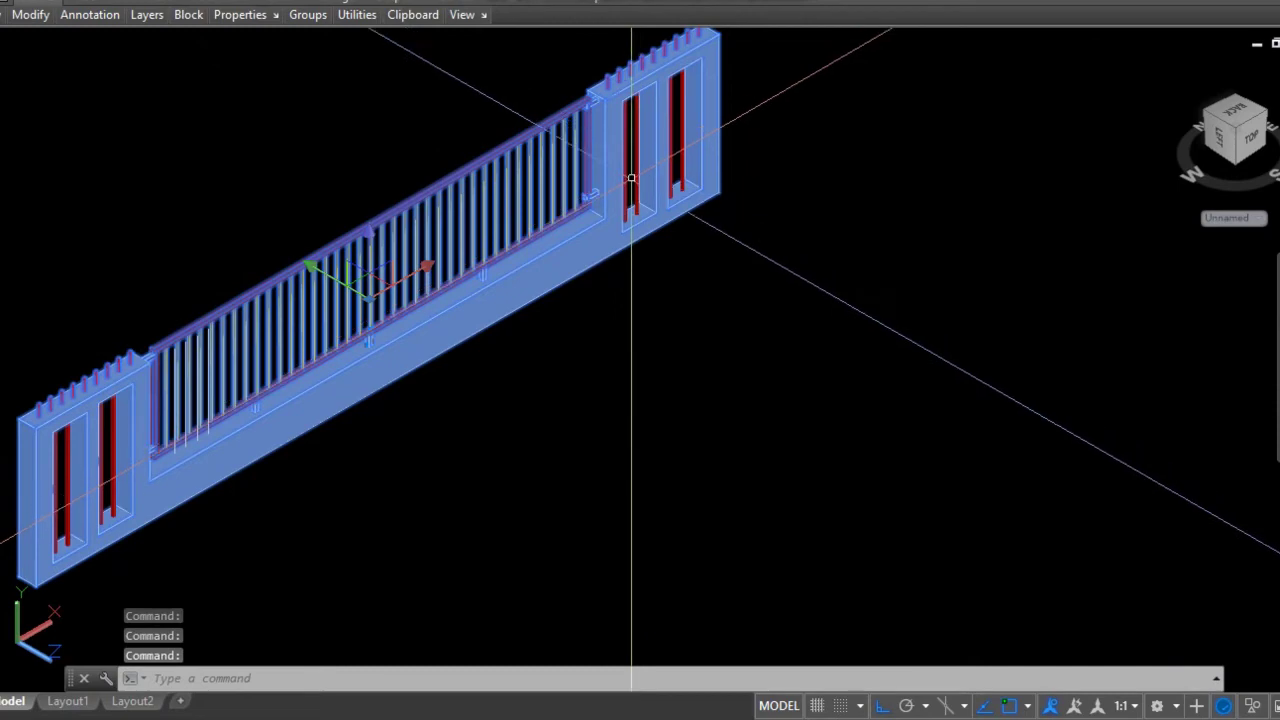
{"action": "type", "text": "m"}
{"action": "key", "text": "Return"}
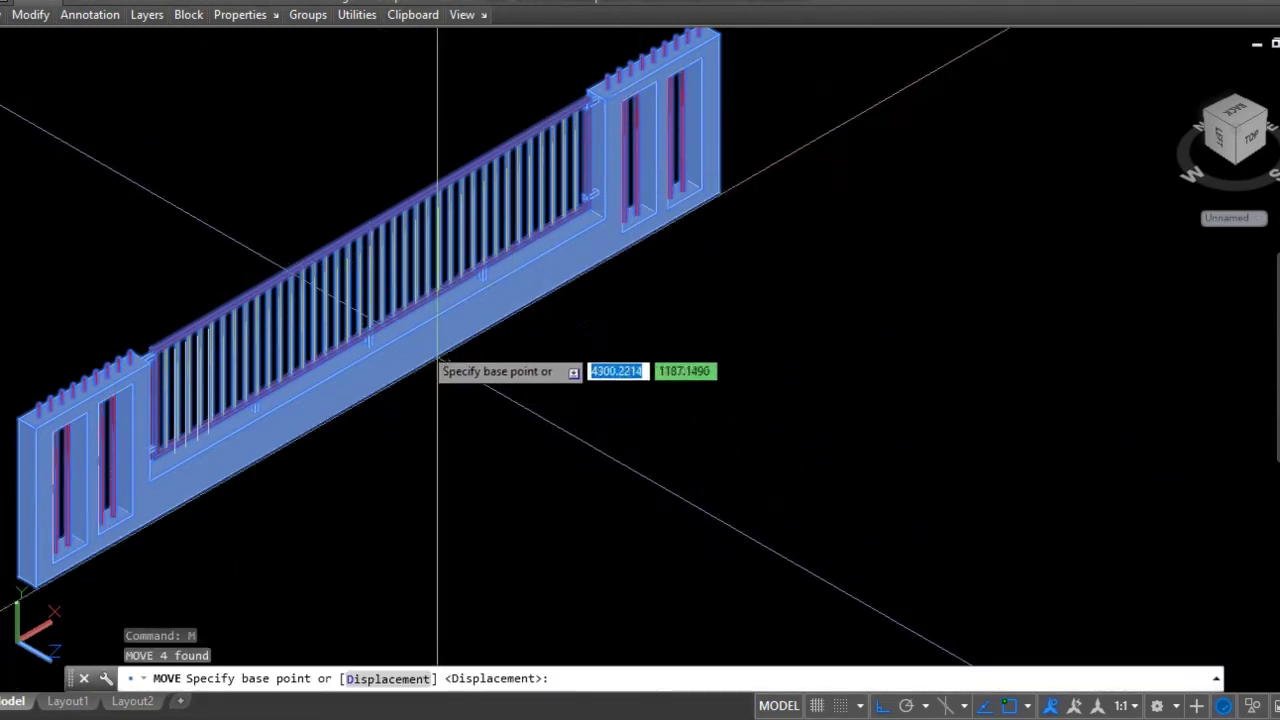
{"action": "scroll", "coordinate": [530, 493], "scroll_direction": "down", "scroll_amount": 2}
{"action": "left_click", "coordinate": [530, 493]}
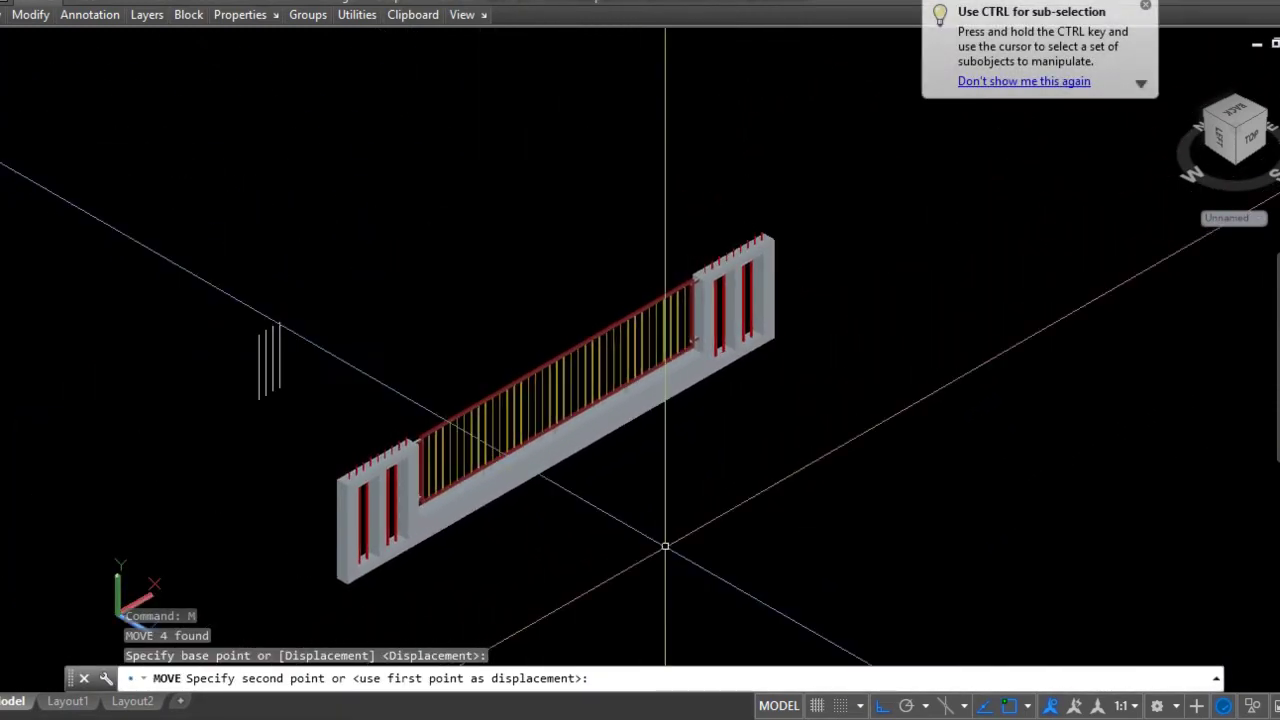
{"action": "left_click", "coordinate": [480, 507]}
- Crossing-select the four leftover vertical bars and erase them
{"action": "left_click", "coordinate": [325, 402]}
{"action": "left_click", "coordinate": [204, 307]}
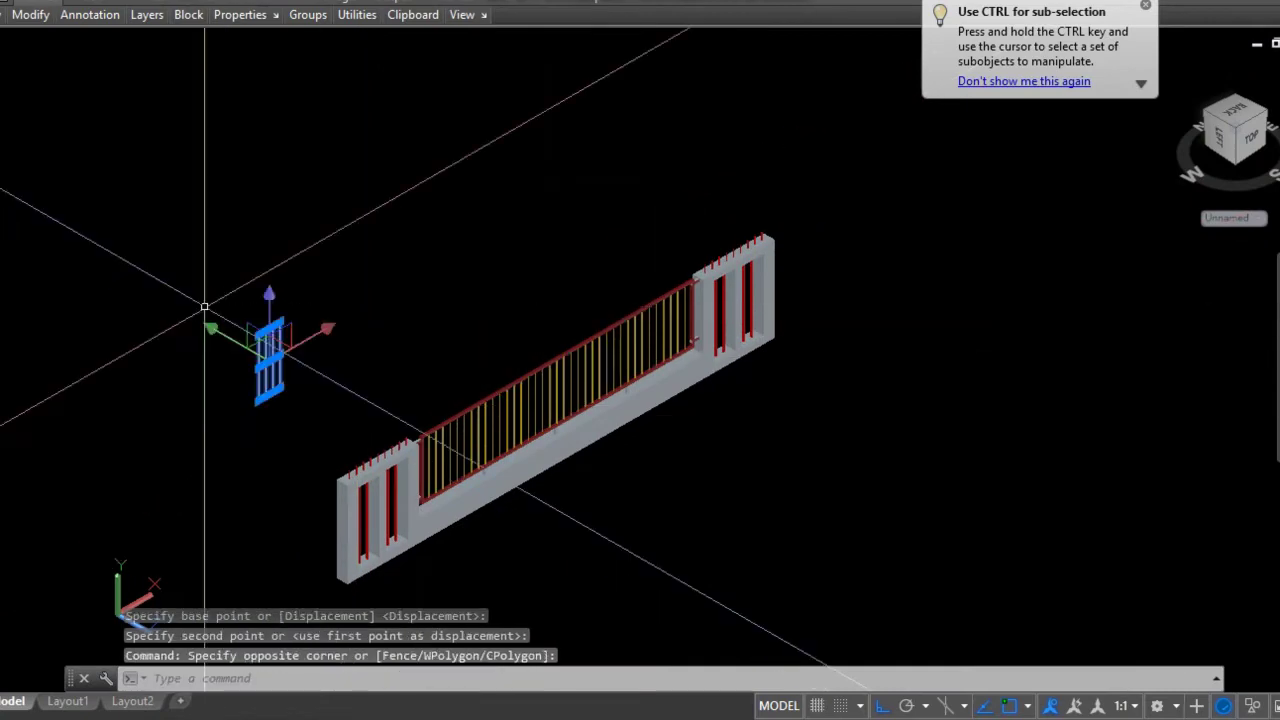
{"action": "type", "text": "e"}
{"action": "key", "text": "Return"}
{"action": "scroll", "coordinate": [403, 307], "scroll_direction": "down", "scroll_amount": 2}
{"action": "scroll", "coordinate": [450, 280], "scroll_direction": "up", "scroll_amount": 4}
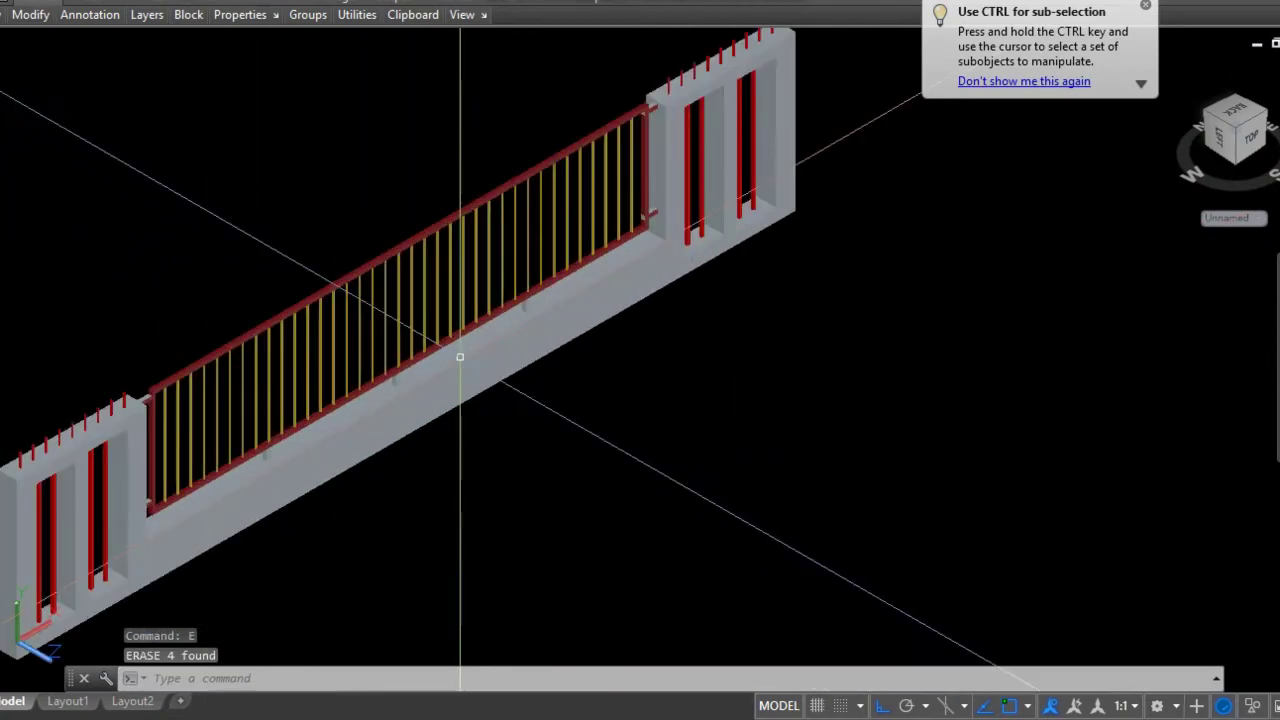
{"action": "scroll", "coordinate": [488, 257], "scroll_direction": "up", "scroll_amount": 2}
{"action": "scroll", "coordinate": [488, 257], "scroll_direction": "down", "scroll_amount": 4}
{"action": "scroll", "coordinate": [486, 252], "scroll_direction": "down", "scroll_amount": 1}
{"action": "scroll", "coordinate": [485, 248], "scroll_direction": "up", "scroll_amount": 2}
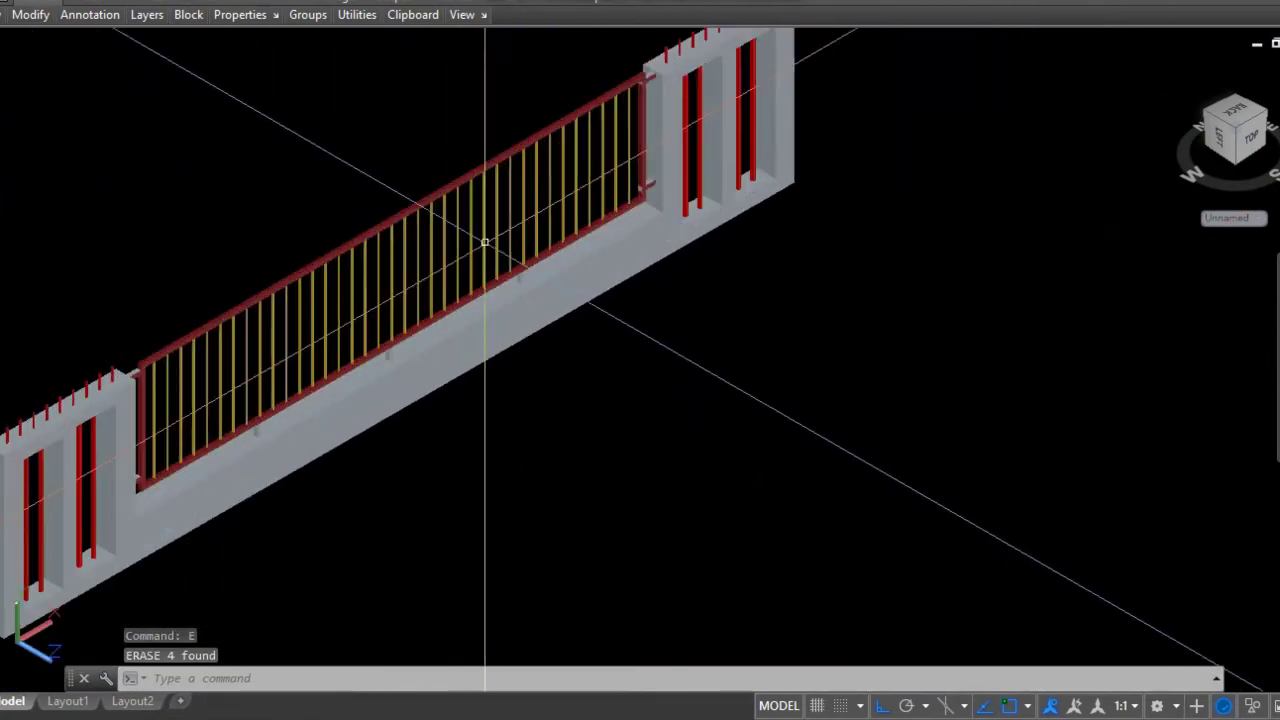
{"action": "scroll", "coordinate": [483, 244], "scroll_direction": "down", "scroll_amount": 1}
- Orbit the fence through near-top, oblique and edge-on angles, then end the orbit
{"action": "type", "text": "rb"}
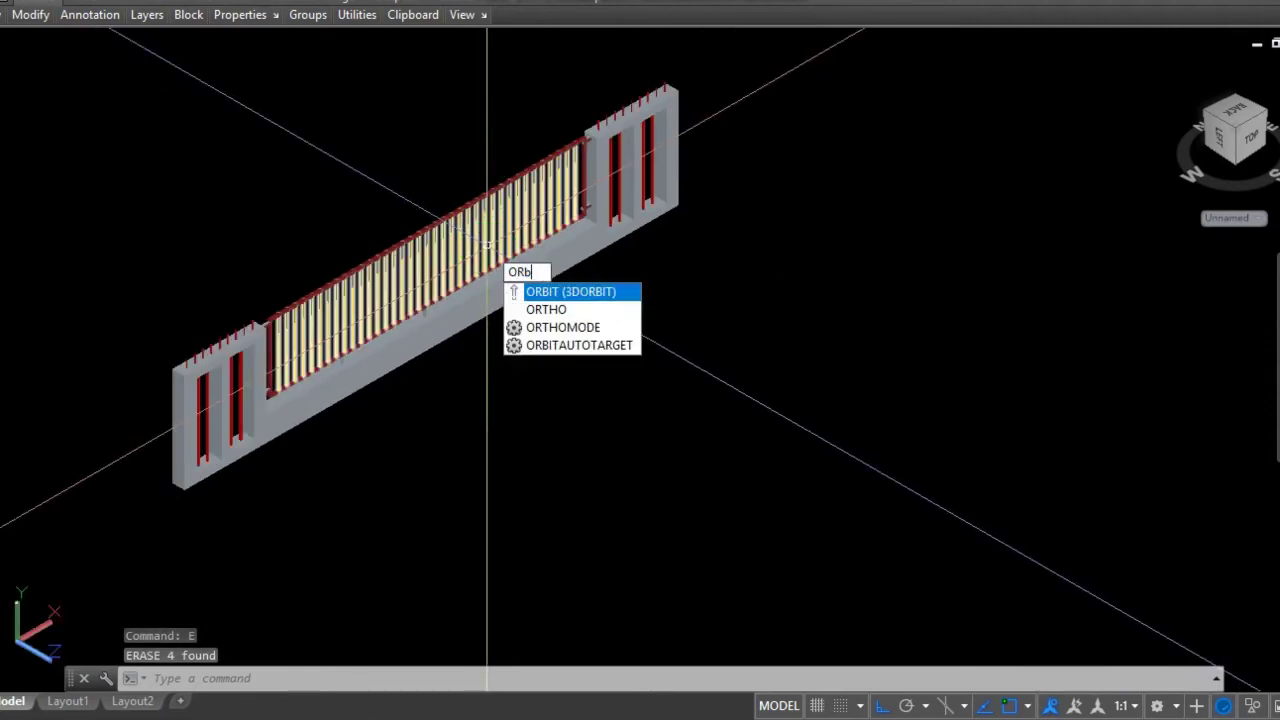
{"action": "left_click", "coordinate": [563, 346]}
{"action": "left_click_drag", "start_coordinate": [500, 322], "coordinate": [393, 226]}
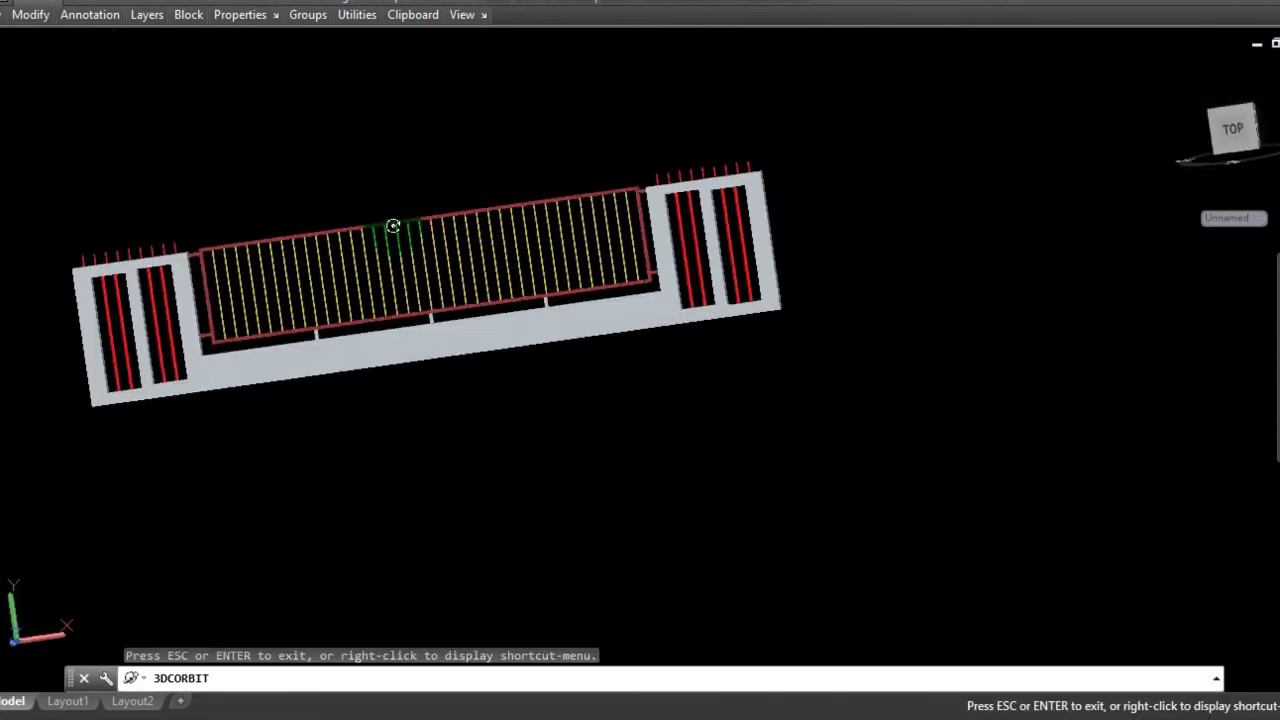
{"action": "mouse_move", "coordinate": [480, 266]}
{"action": "left_mouse_down"}
{"action": "mouse_move", "coordinate": [509, 303]}
{"action": "mouse_move", "coordinate": [471, 309]}
{"action": "mouse_move", "coordinate": [506, 297]}
{"action": "mouse_move", "coordinate": [558, 311]}
{"action": "mouse_move", "coordinate": [486, 249]}
{"action": "left_mouse_up"}
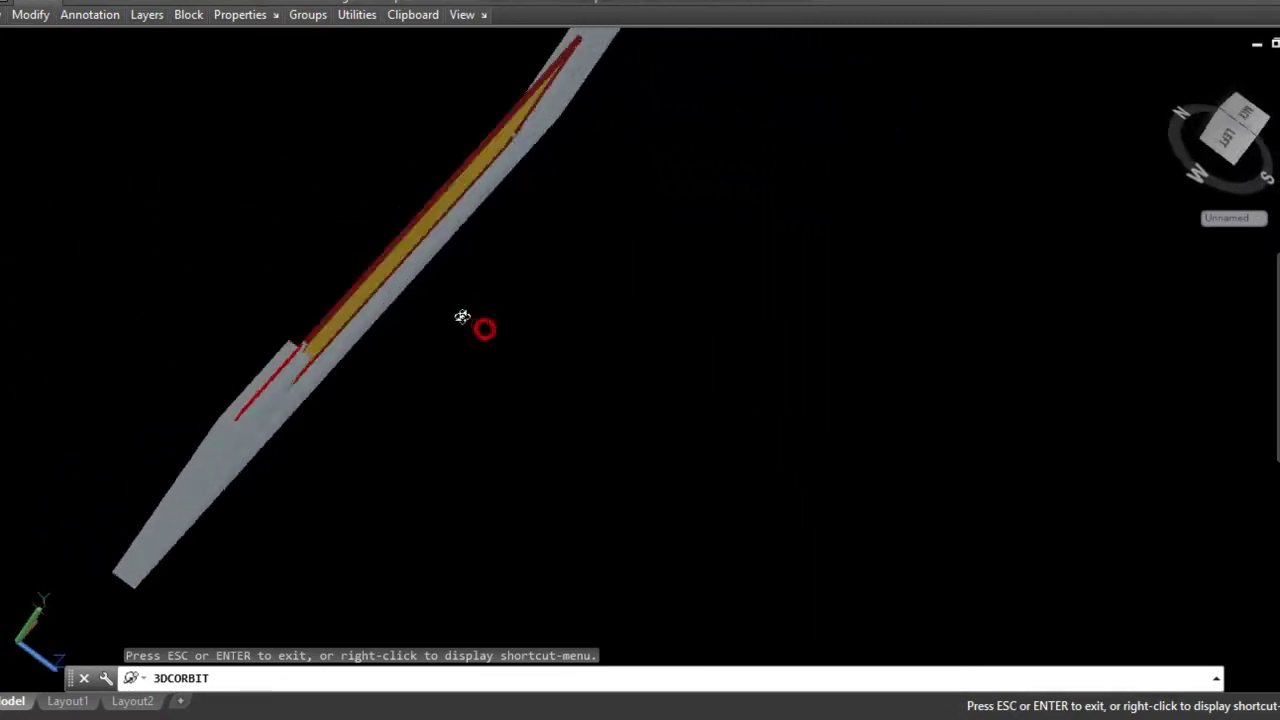
{"action": "mouse_move", "coordinate": [463, 317]}
{"action": "left_mouse_down"}
{"action": "mouse_move", "coordinate": [540, 257]}
{"action": "mouse_move", "coordinate": [500, 149]}
{"action": "mouse_move", "coordinate": [528, 271]}
{"action": "mouse_move", "coordinate": [581, 298]}
{"action": "mouse_move", "coordinate": [686, 286]}
{"action": "left_mouse_up"}
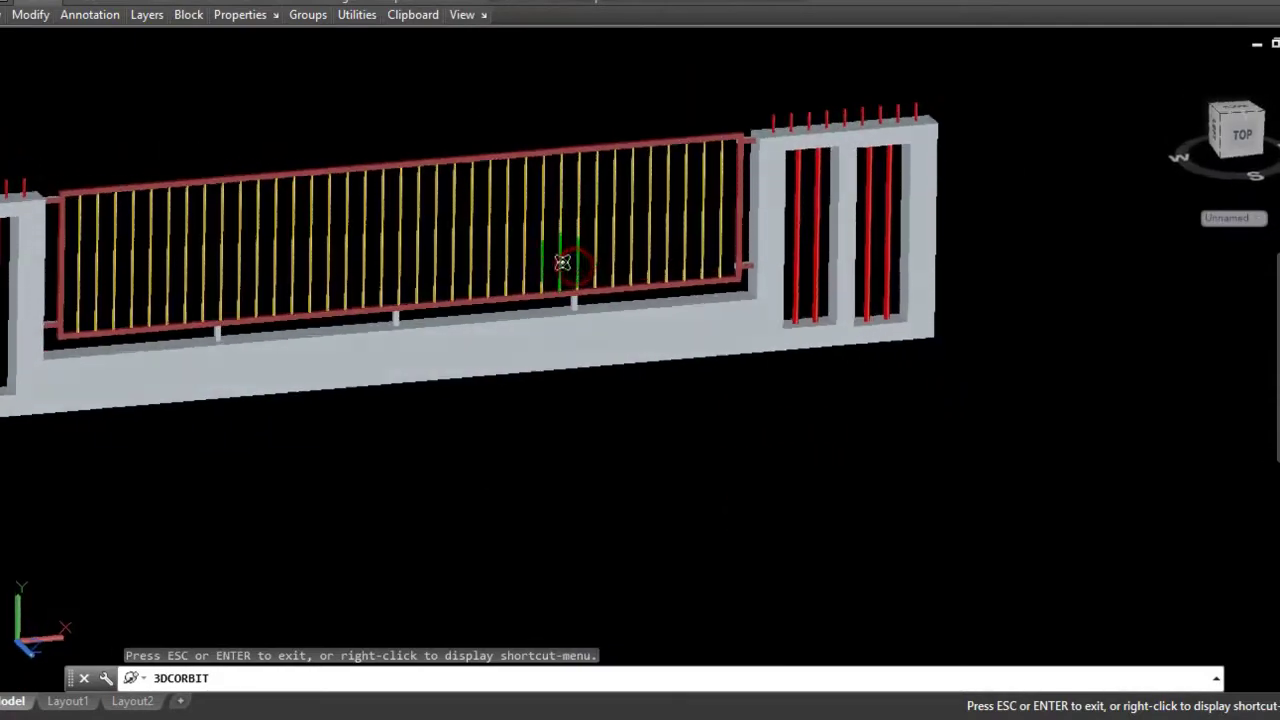
{"action": "left_click_drag", "start_coordinate": [563, 263], "coordinate": [501, 216]}
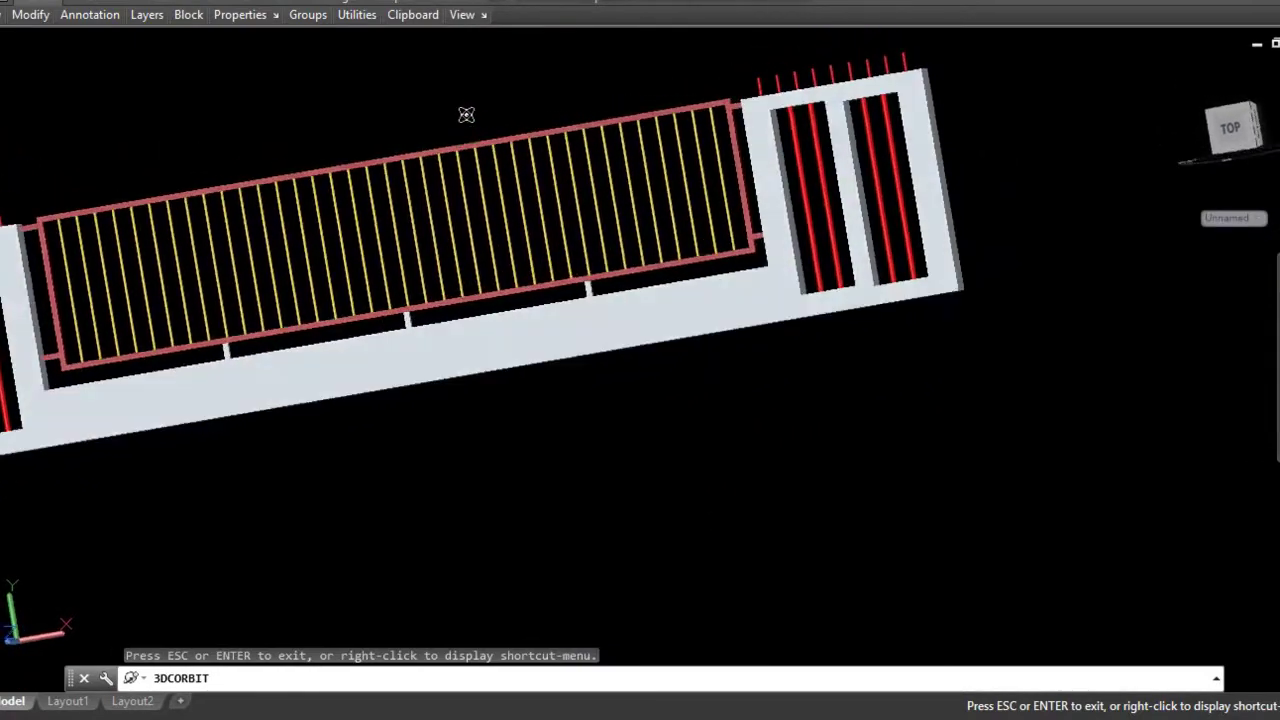
{"action": "right_click", "coordinate": [467, 121]}
{"action": "left_click", "coordinate": [486, 125]}
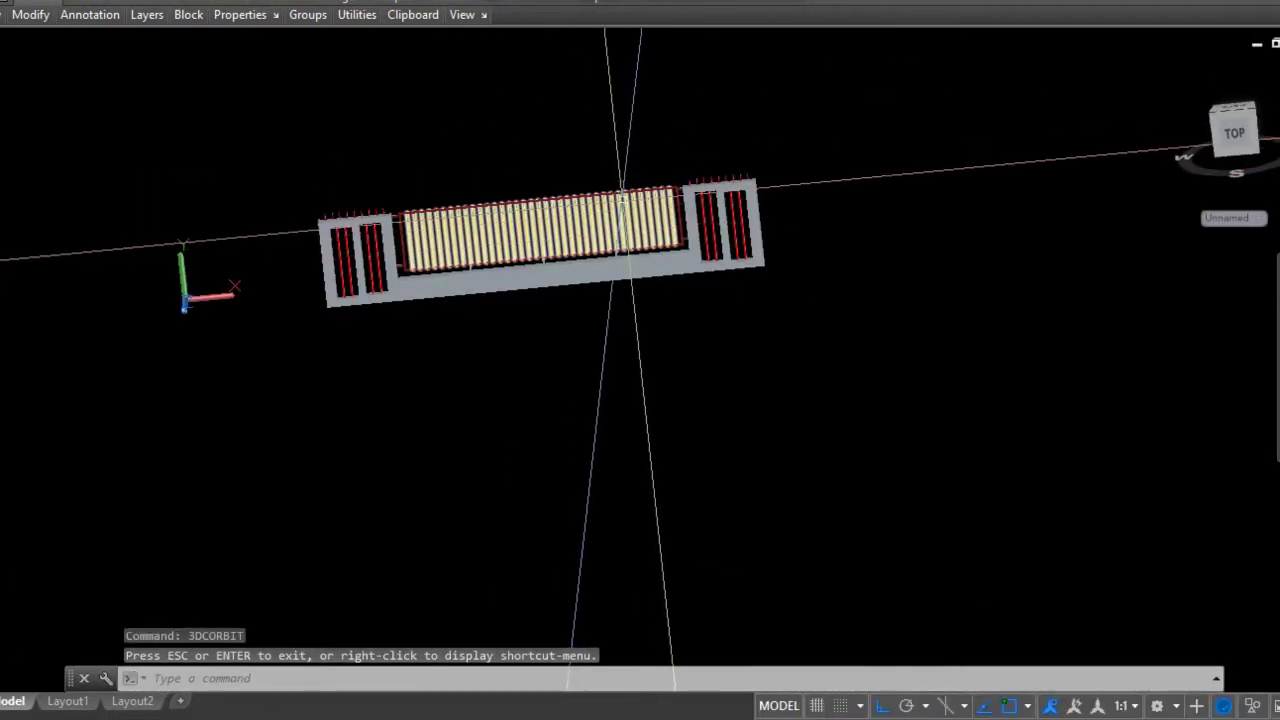
{"action": "scroll", "coordinate": [622, 198], "scroll_direction": "up", "scroll_amount": 3}
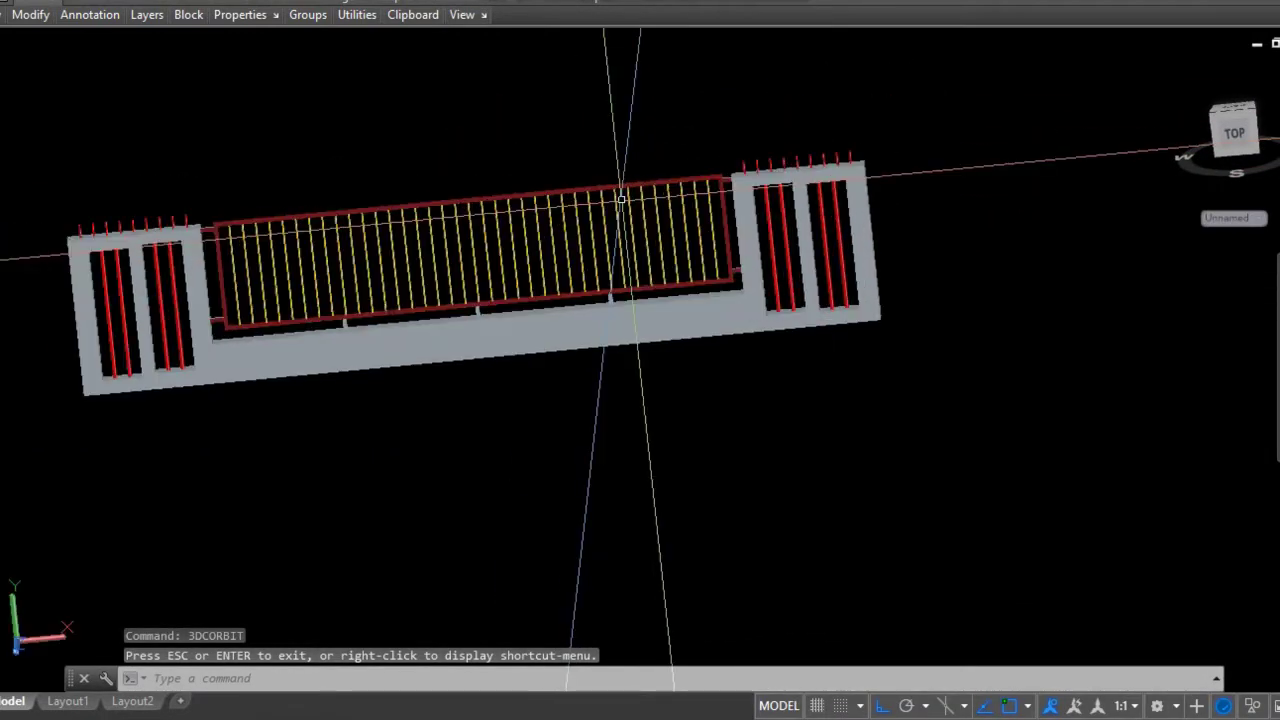
{"action": "key", "text": "Escape"}
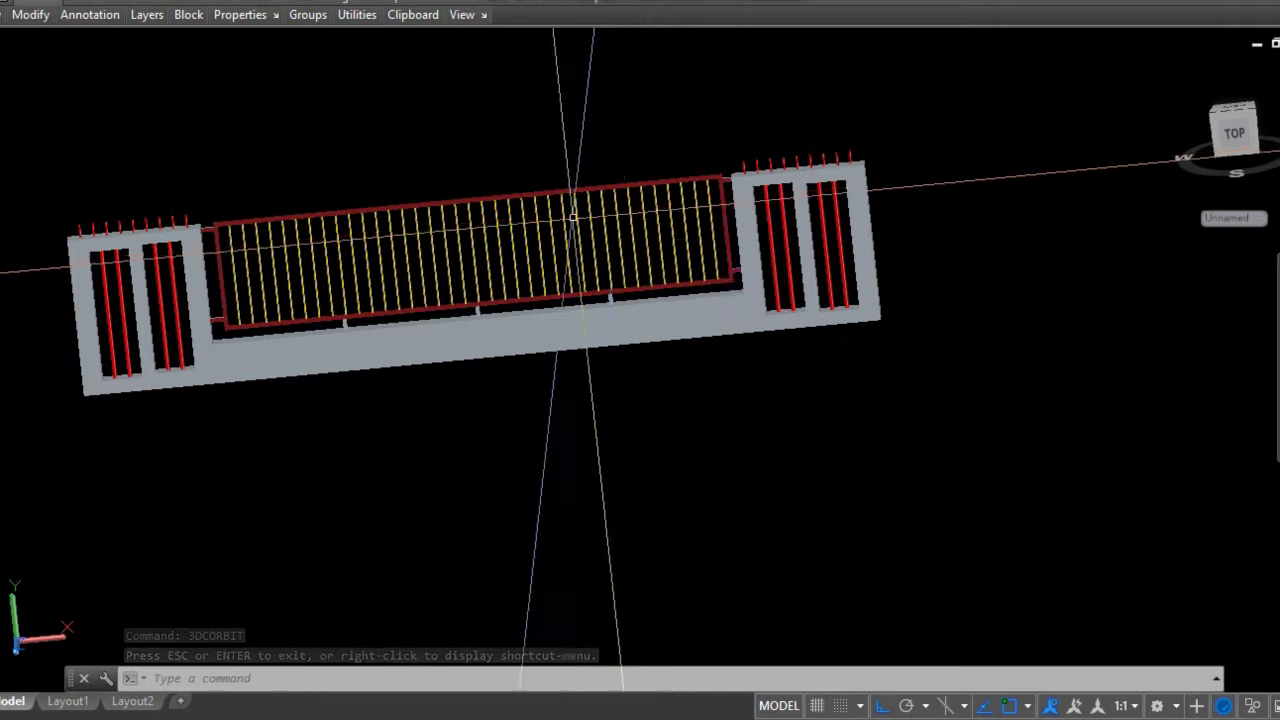
- Switch to the SW Isometric preset view
{"action": "left_click", "coordinate": [4, 42]}
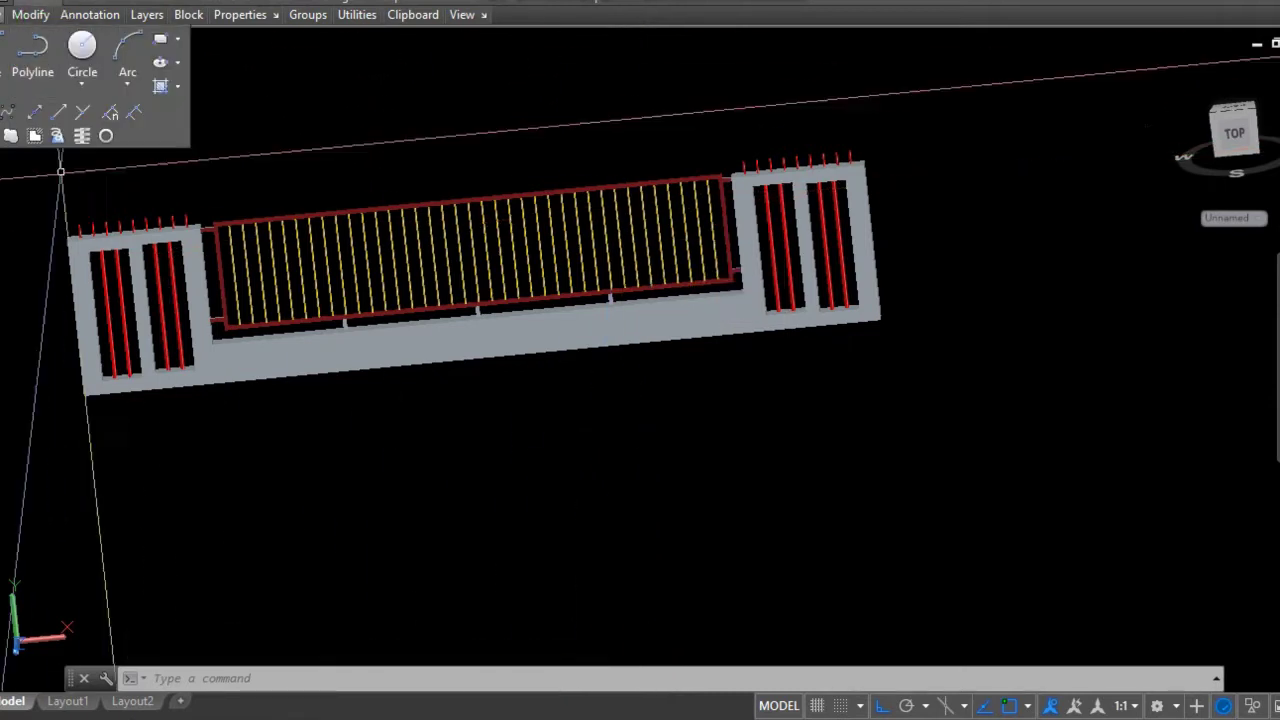
{"action": "left_click", "coordinate": [11, 46]}
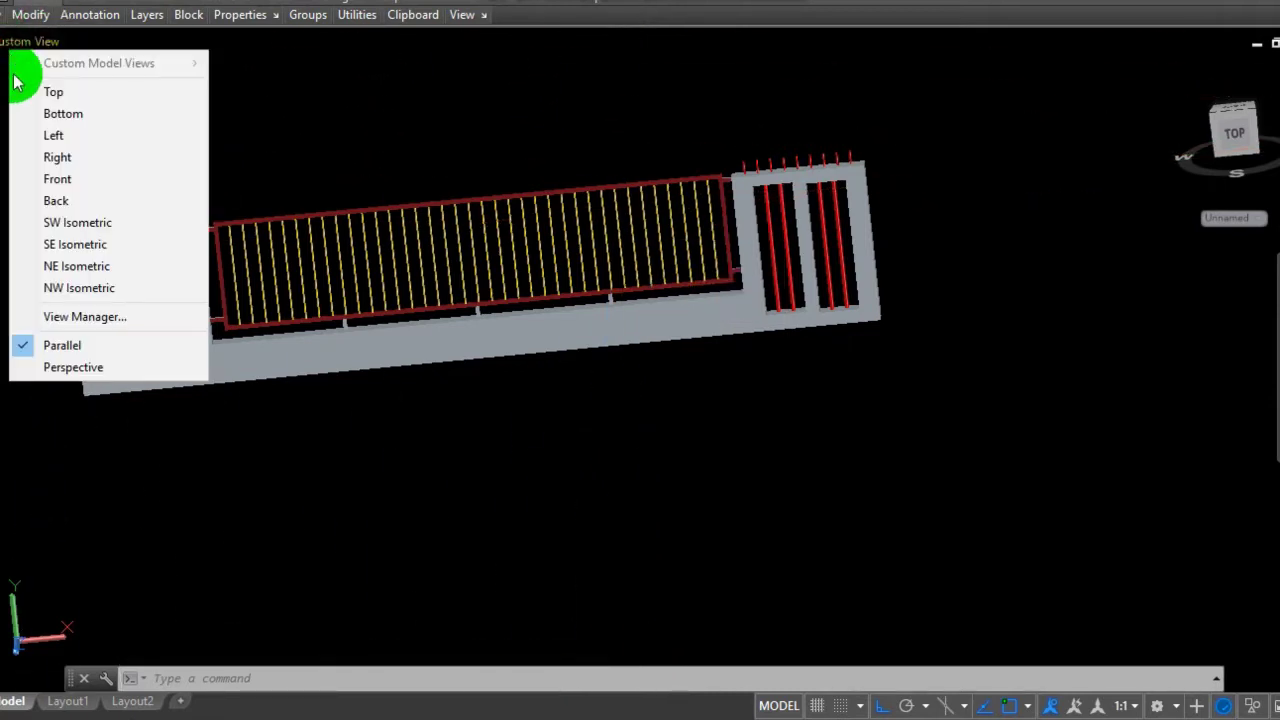
{"action": "left_click", "coordinate": [85, 230]}
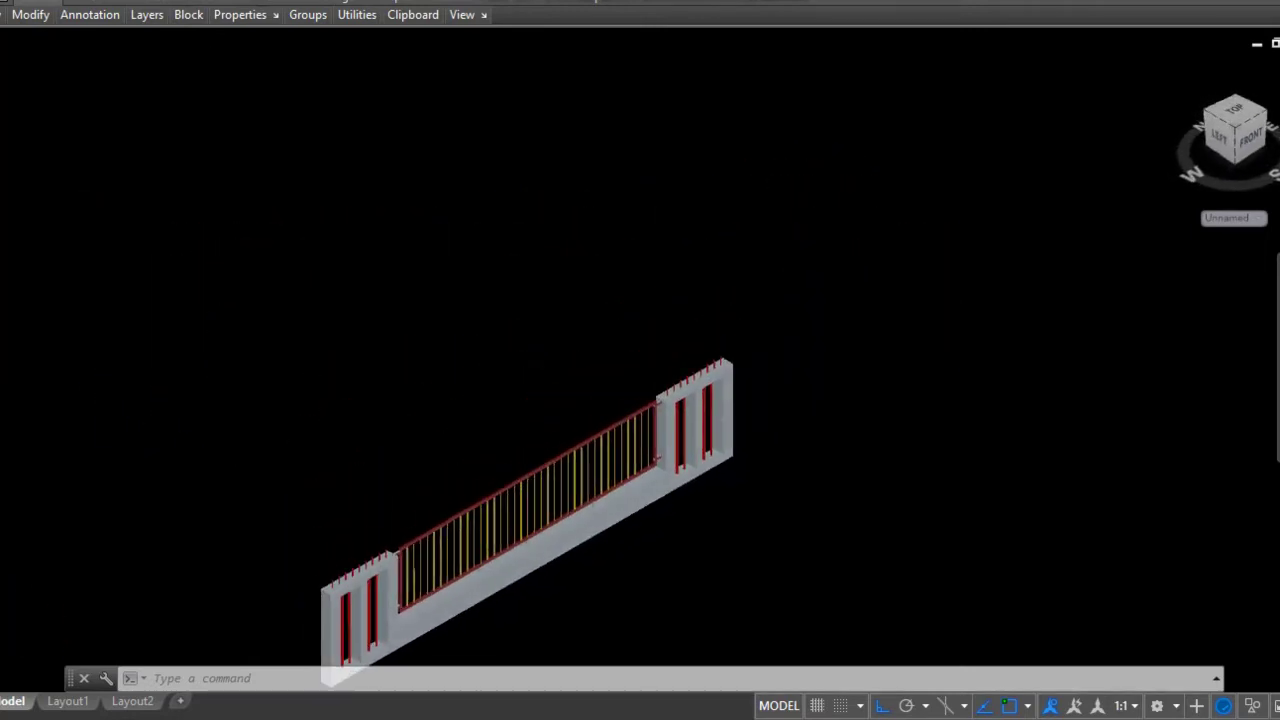
- Open the Materials Browser with the MAT command
{"action": "scroll", "coordinate": [400, 423], "scroll_direction": "up", "scroll_amount": 3}
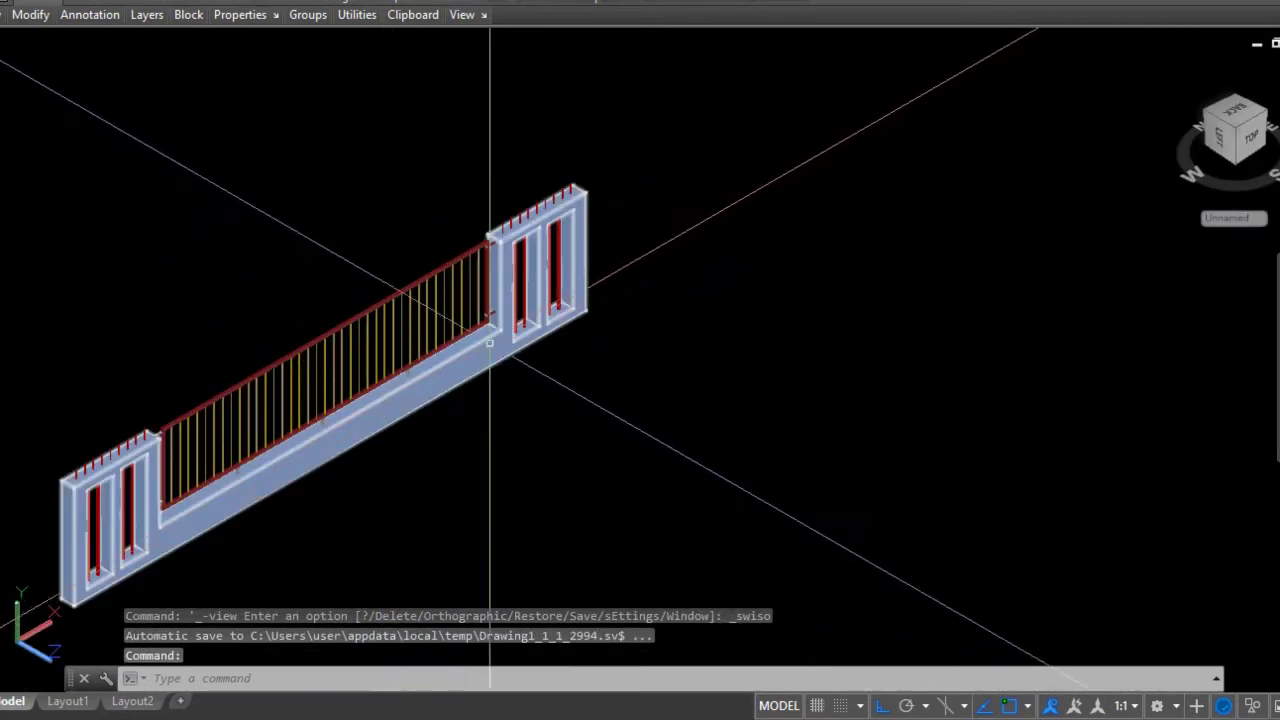
{"action": "type", "text": "M"}
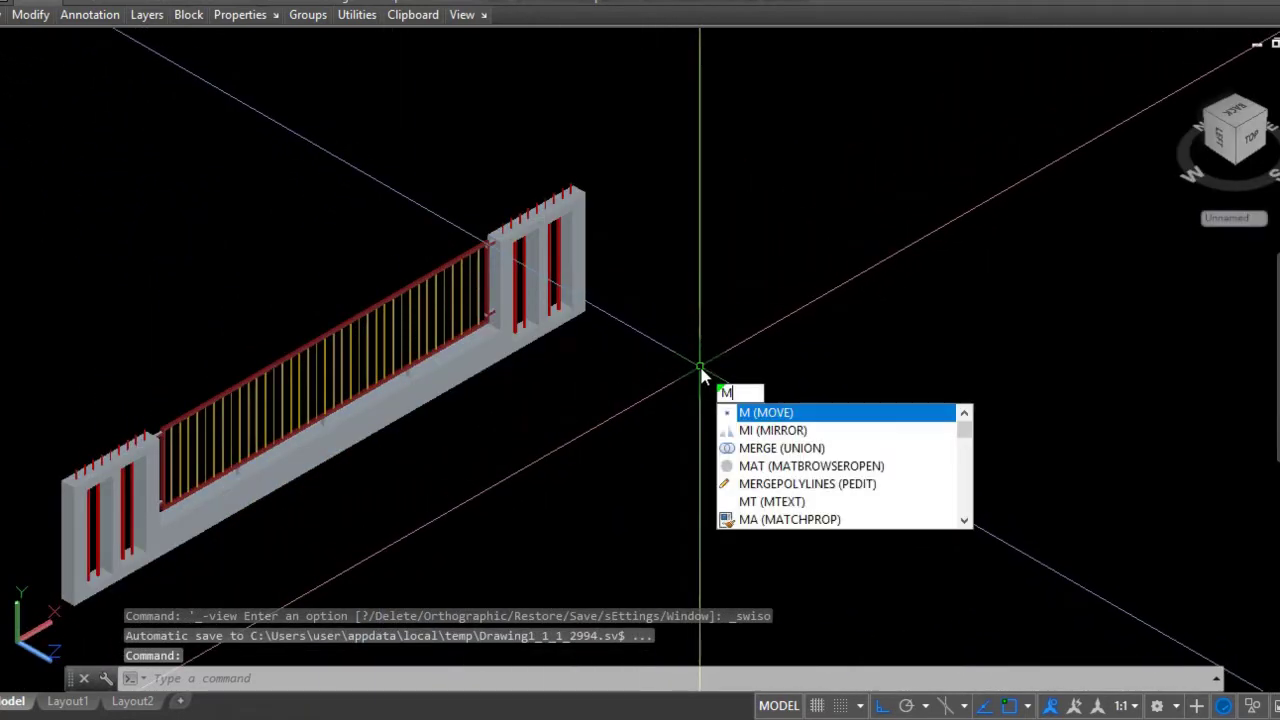
{"action": "type", "text": "At"}
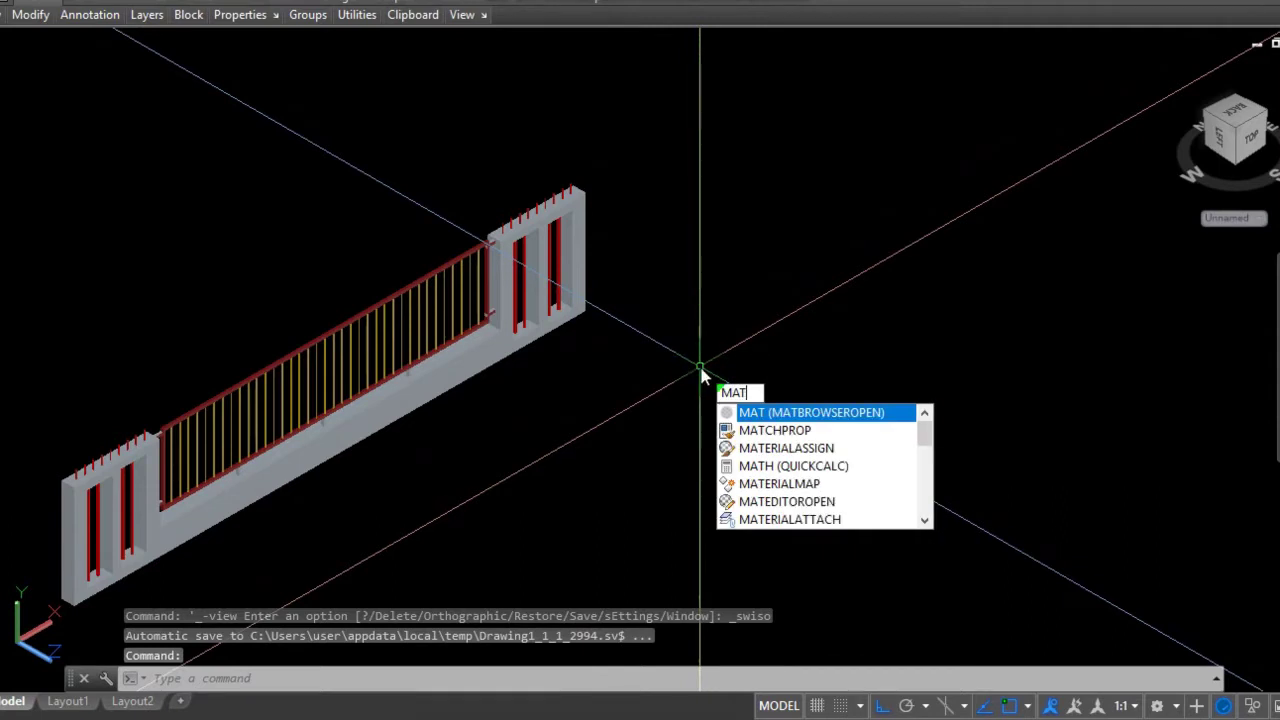
{"action": "key", "text": "Escape"}
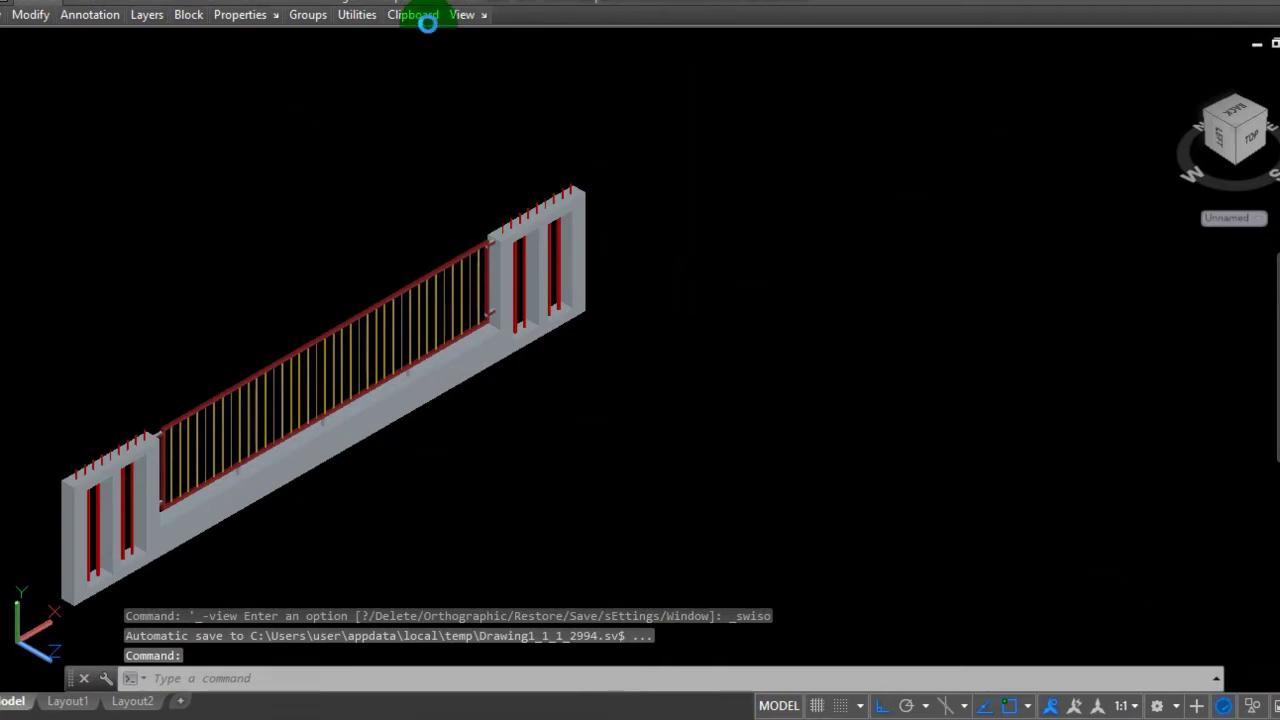
{"action": "type", "text": "MAT"}
{"action": "key", "text": "Return"}
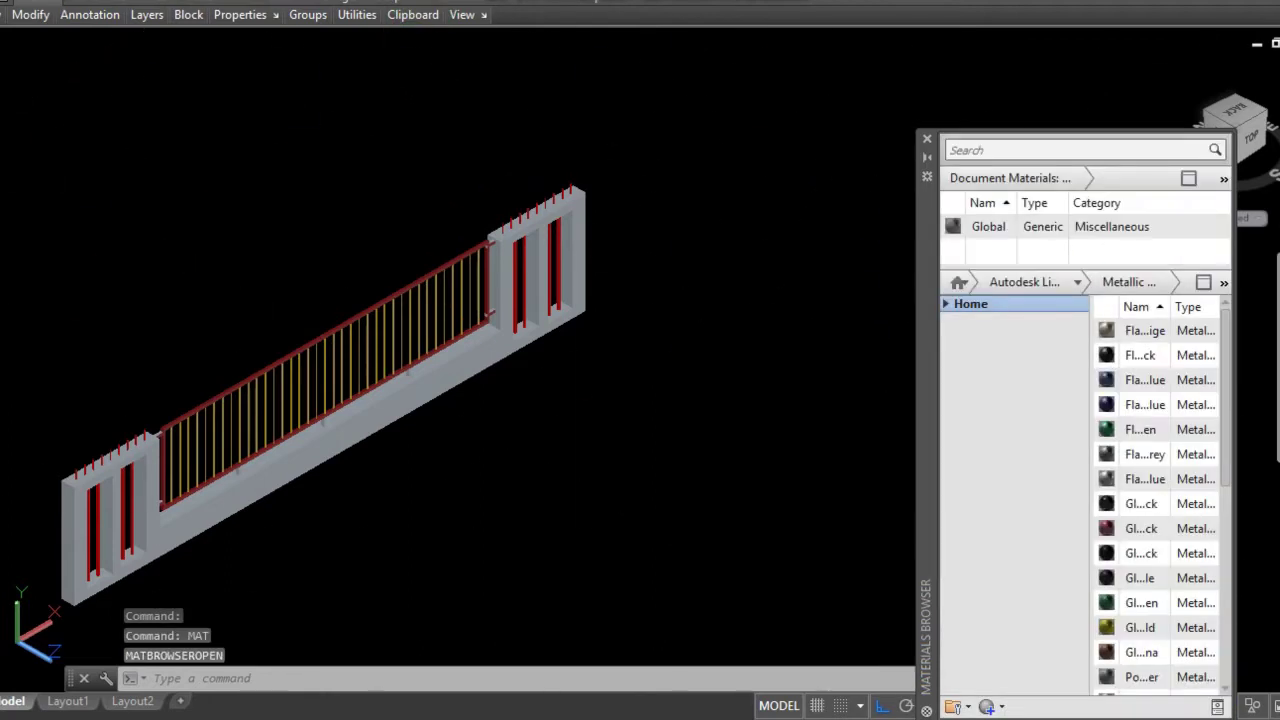
- Filter the library to the Siding category and add the dark siding material to Document Materials
{"action": "left_click", "coordinate": [1075, 287]}
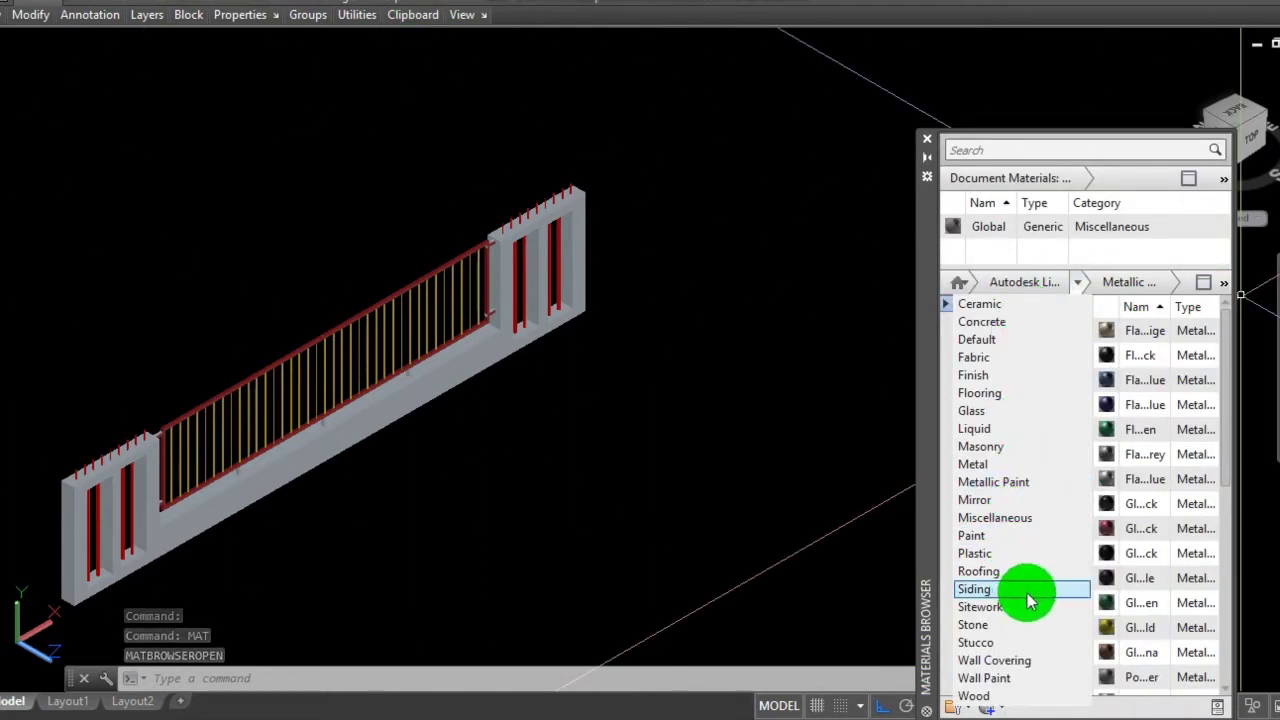
{"action": "left_click", "coordinate": [1027, 698]}
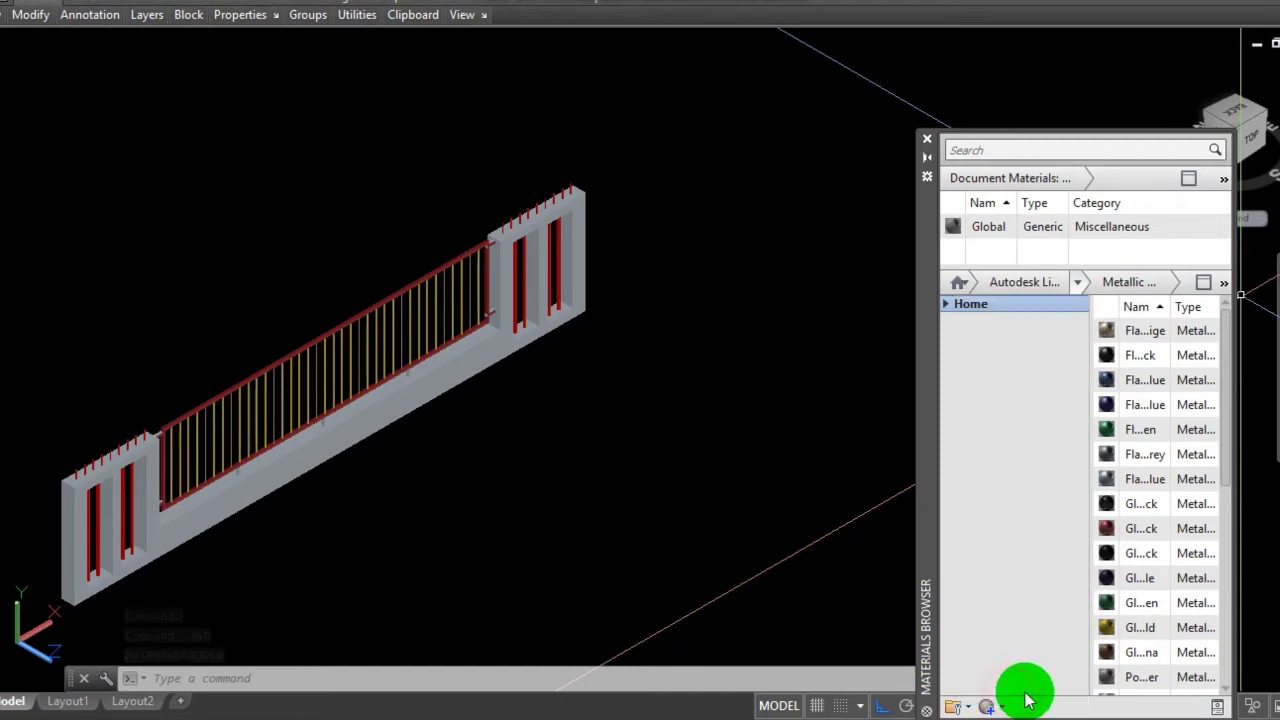
{"action": "left_click", "coordinate": [1090, 283]}
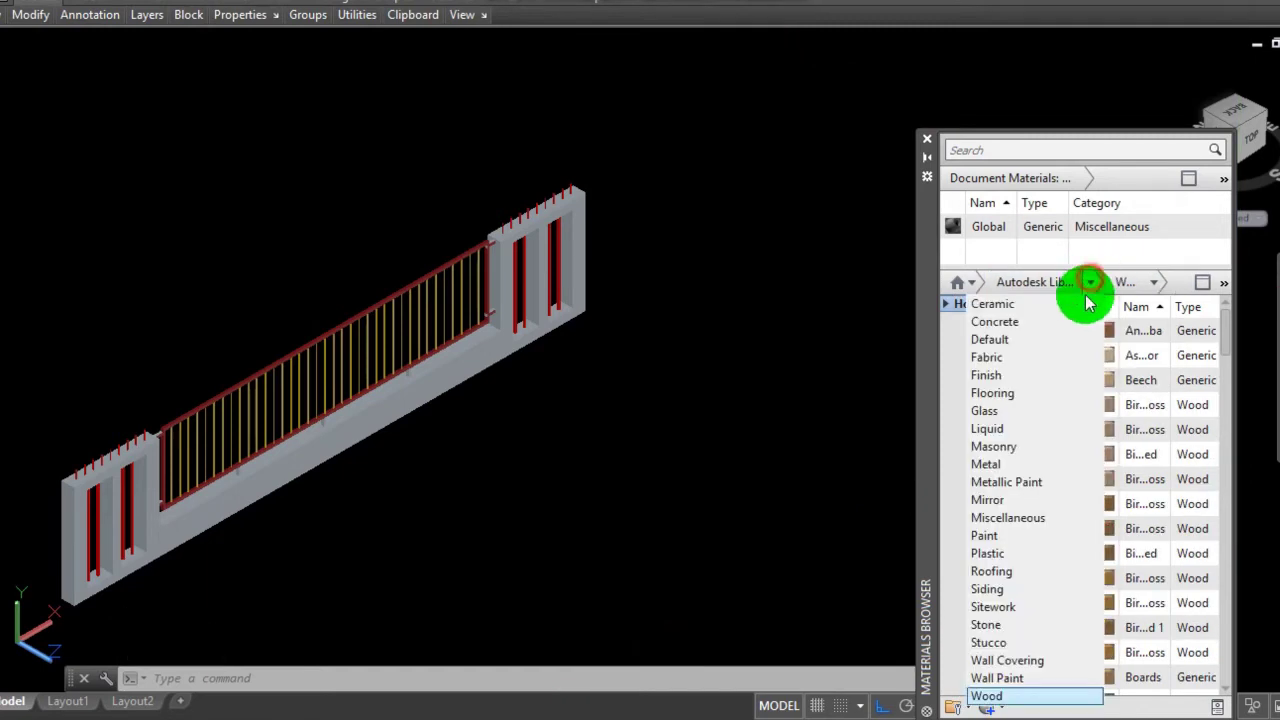
{"action": "left_click", "coordinate": [1033, 607]}
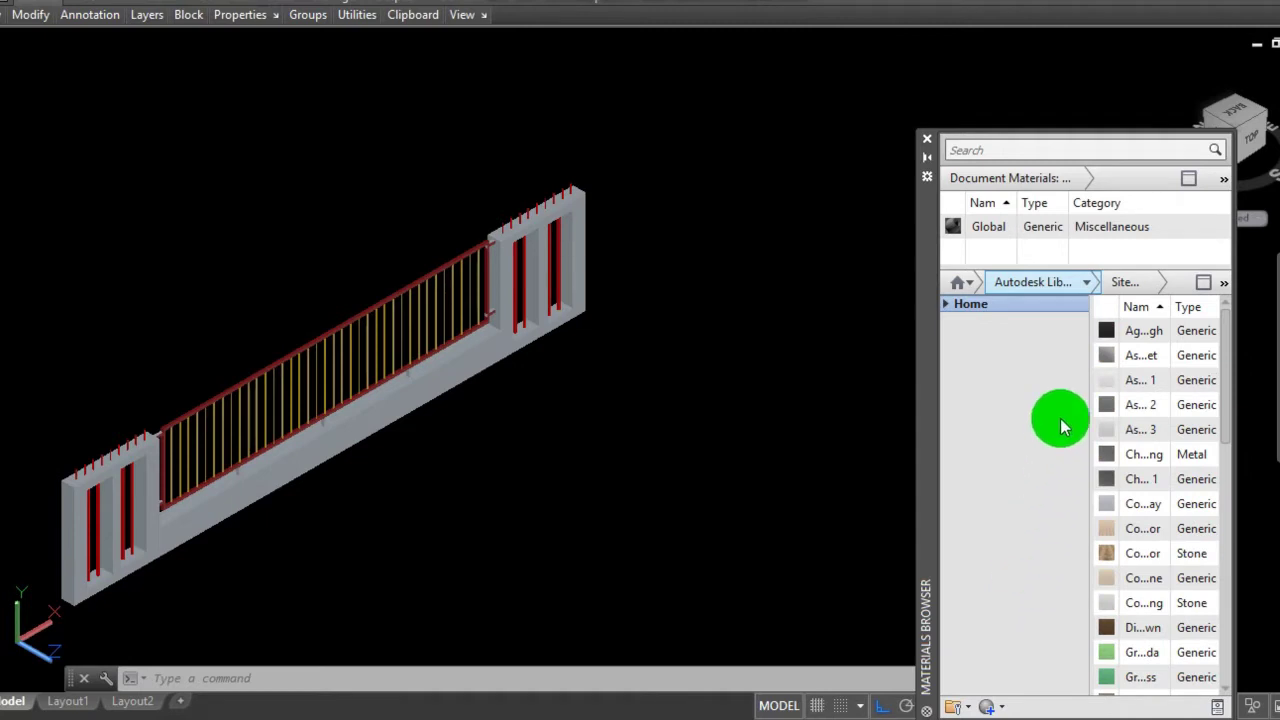
{"action": "left_click", "coordinate": [1085, 288]}
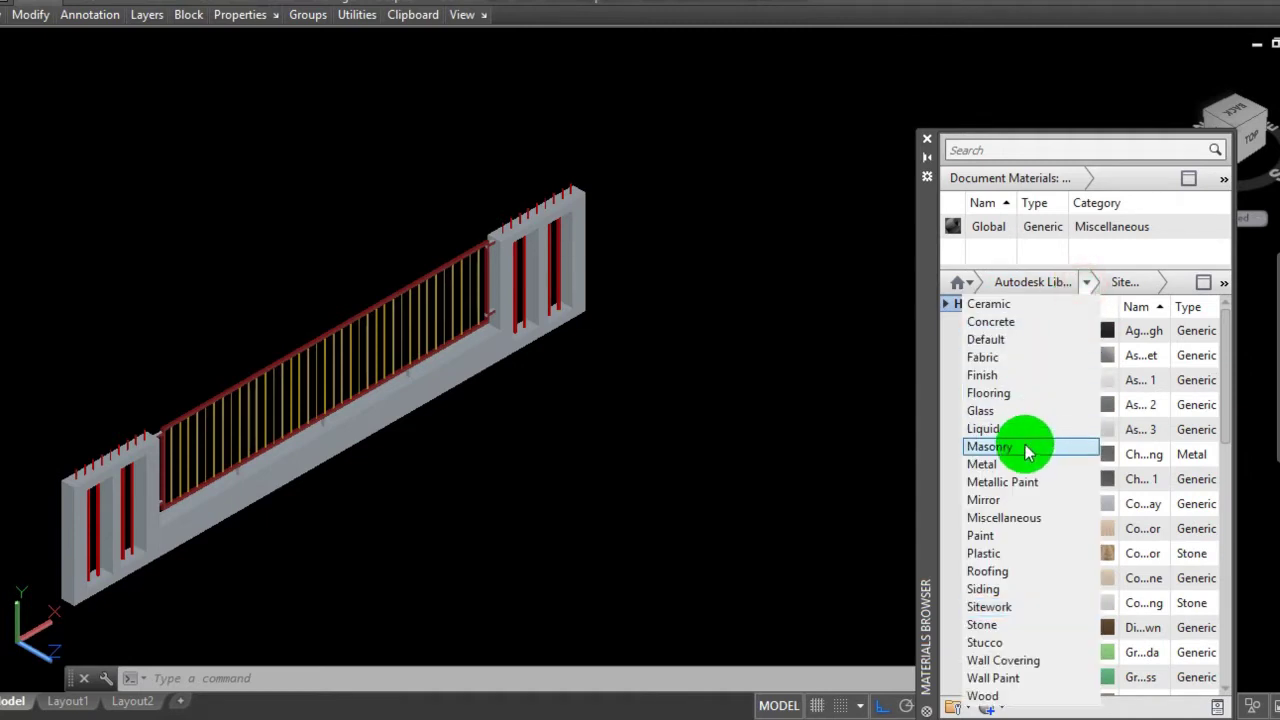
{"action": "left_click", "coordinate": [1011, 598]}
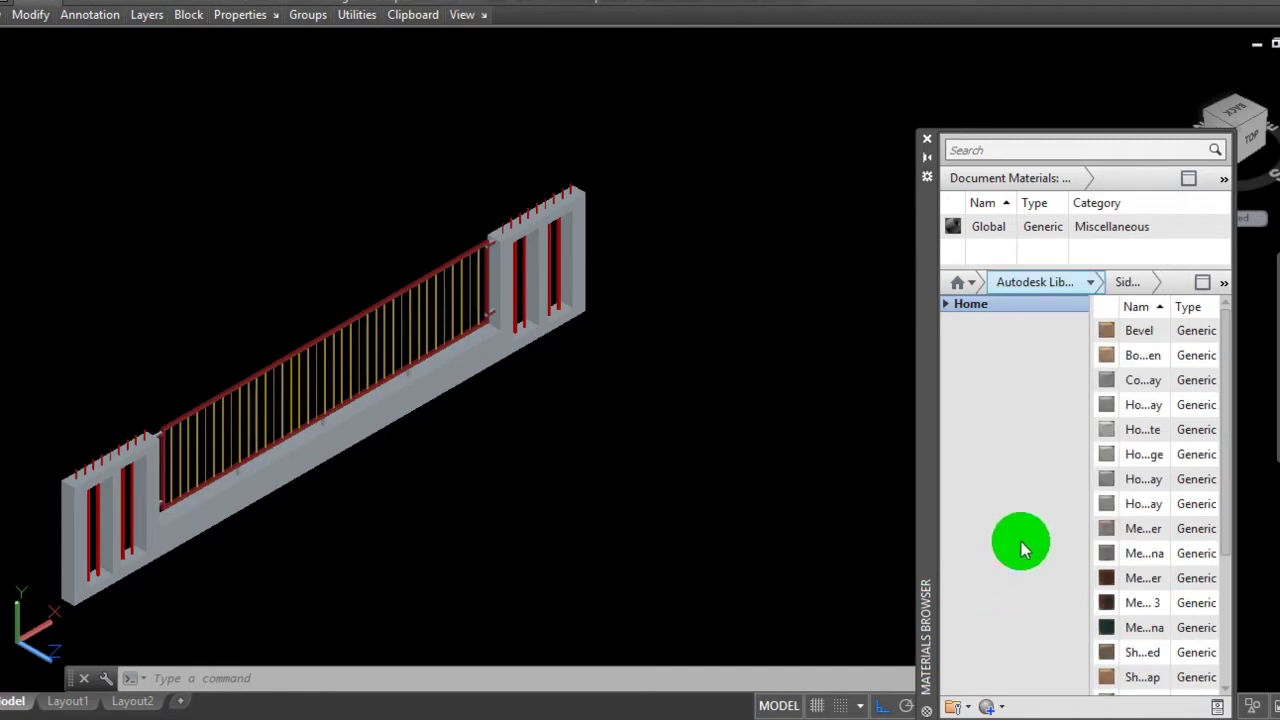
{"action": "mouse_move", "coordinate": [1140, 602]}
{"action": "left_mouse_down"}
{"action": "mouse_move", "coordinate": [492, 345]}
{"action": "mouse_move", "coordinate": [506, 352]}
{"action": "left_mouse_up"}
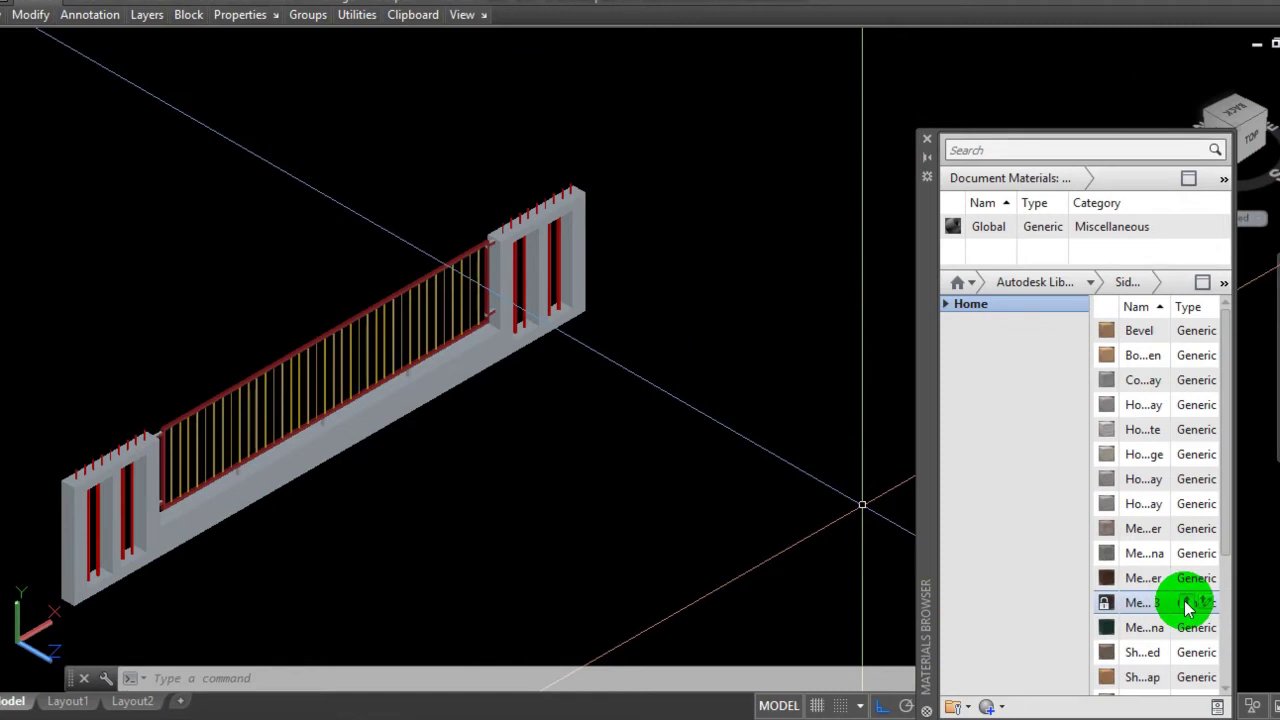
{"action": "left_click", "coordinate": [1191, 627]}
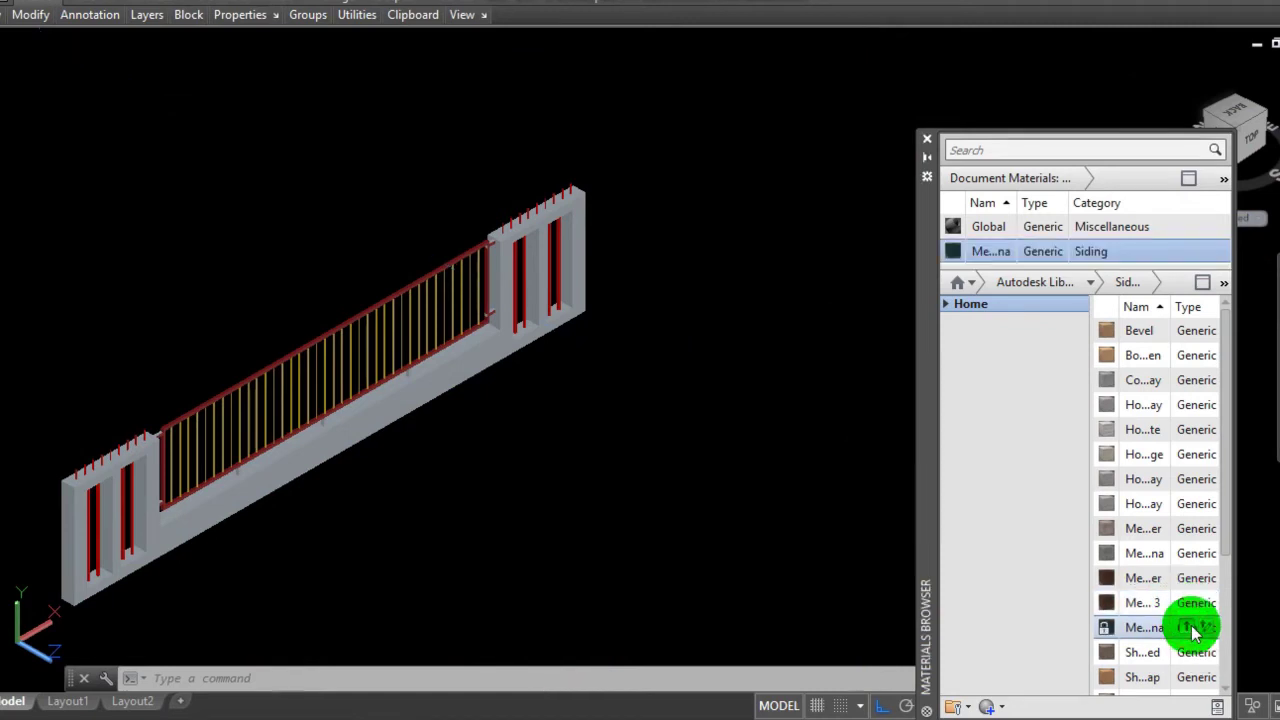
- Apply the dark siding material to the selected fence wall and pillars, and zoom to inspect
{"action": "left_click", "coordinate": [530, 320]}
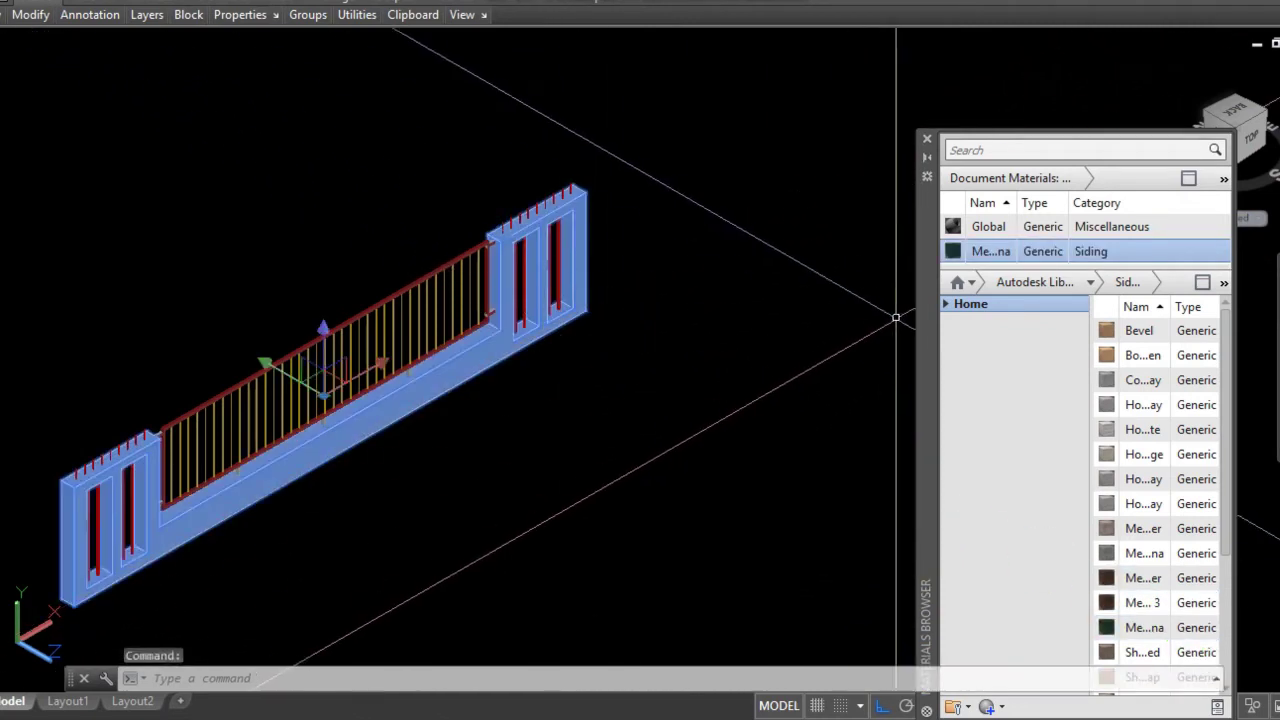
{"action": "left_click", "coordinate": [952, 262]}
{"action": "right_click", "coordinate": [951, 262]}
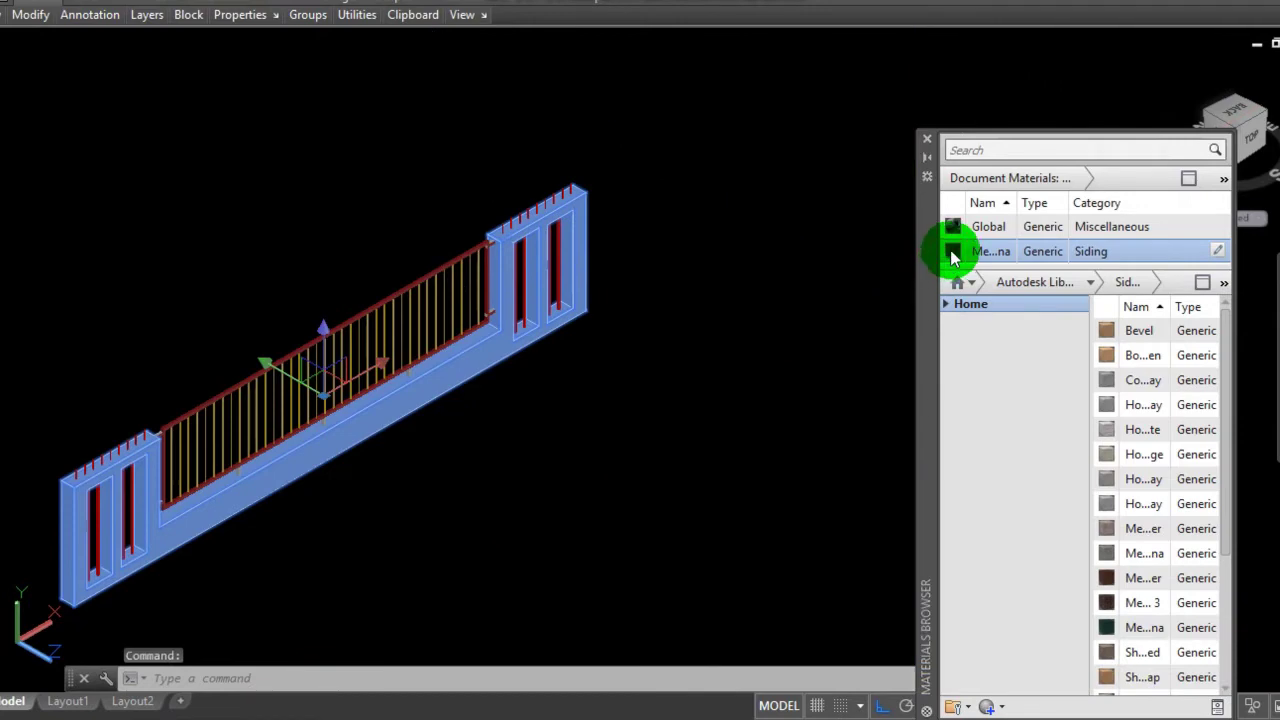
{"action": "left_click_drag", "start_coordinate": [952, 258], "coordinate": [540, 290]}
{"action": "scroll", "coordinate": [514, 336], "scroll_direction": "up", "scroll_amount": 3}
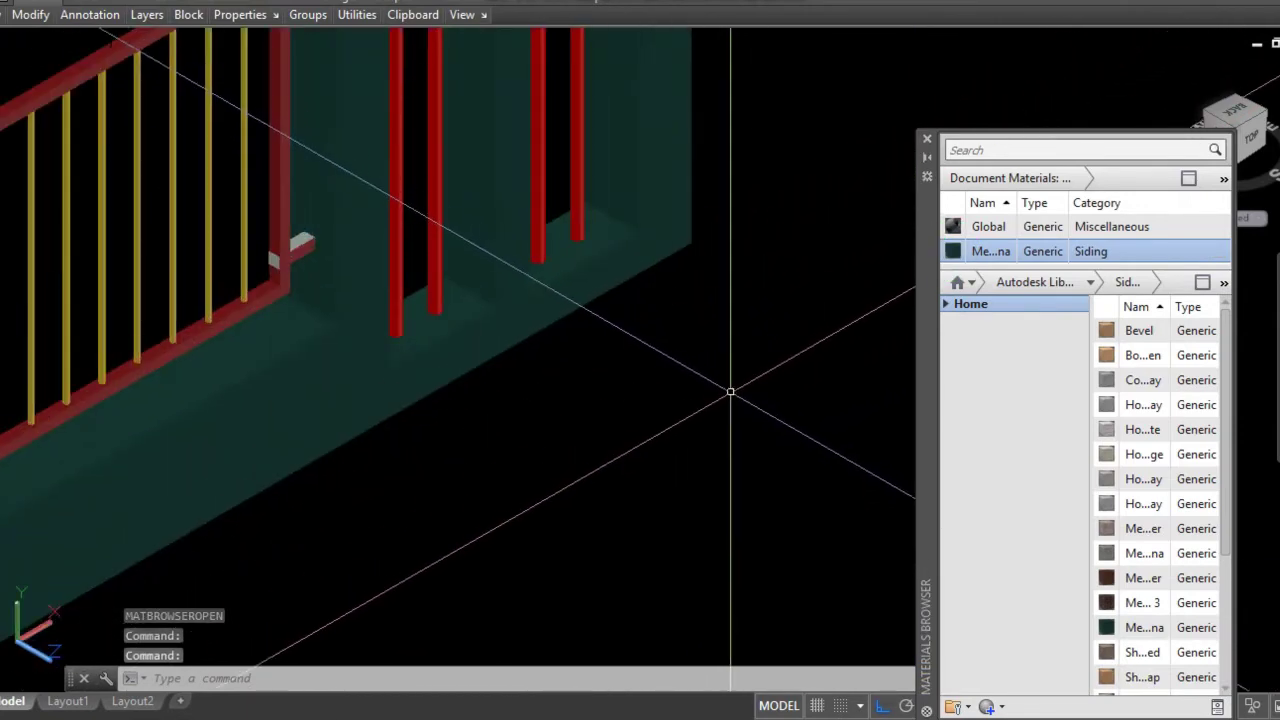
{"action": "scroll", "coordinate": [731, 391], "scroll_direction": "down", "scroll_amount": 3}
{"action": "scroll", "coordinate": [731, 274], "scroll_direction": "up", "scroll_amount": 2}
{"action": "scroll", "coordinate": [727, 275], "scroll_direction": "down", "scroll_amount": 2}
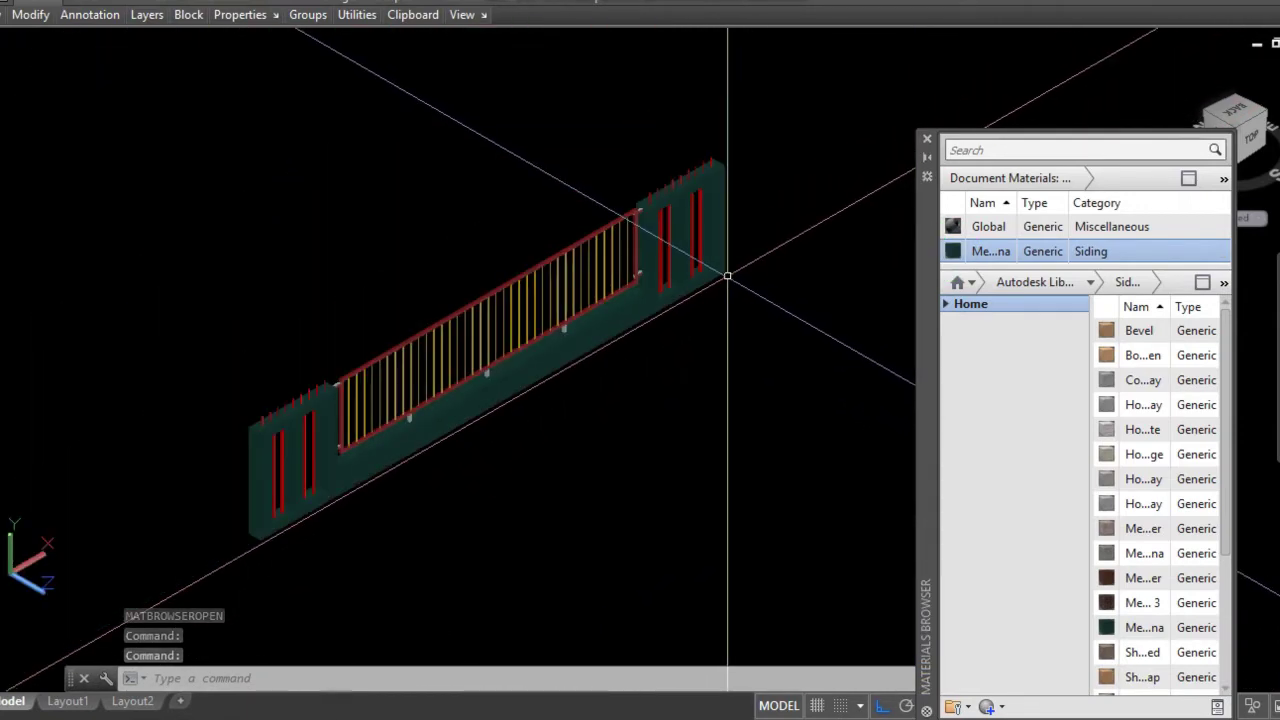
{"action": "scroll", "coordinate": [720, 370], "scroll_direction": "up", "scroll_amount": 4}
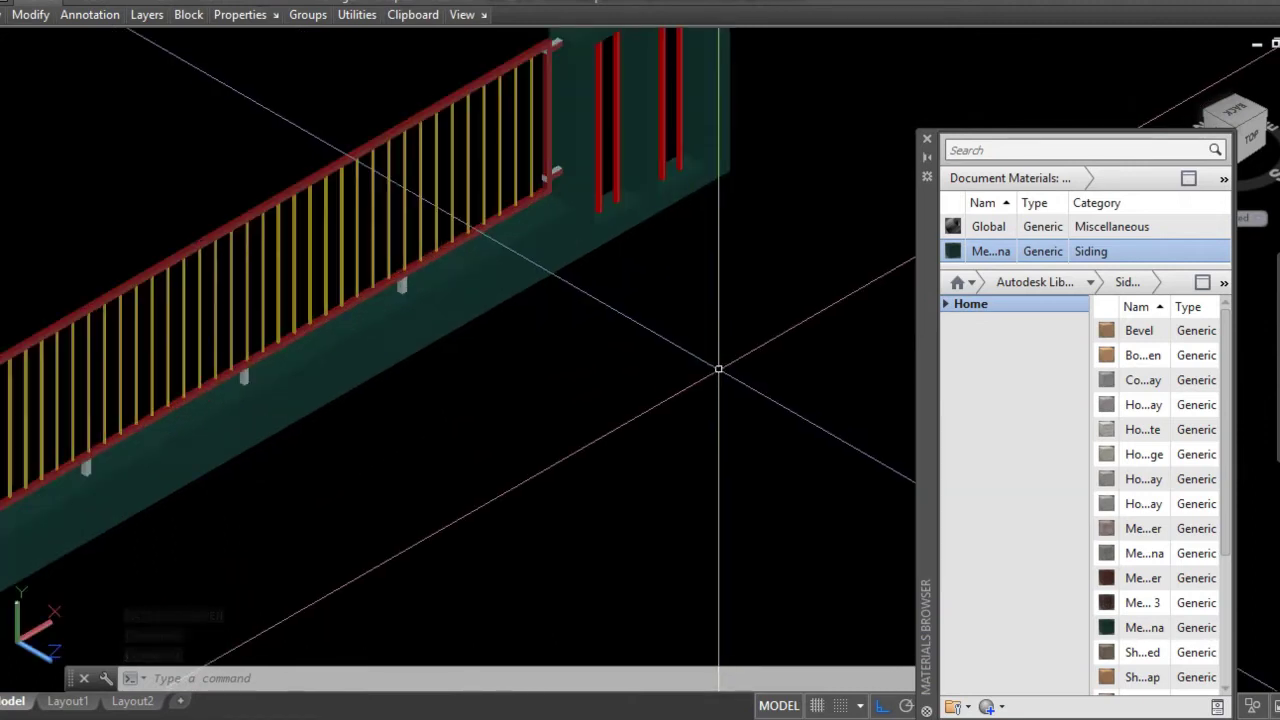
{"action": "scroll", "coordinate": [718, 369], "scroll_direction": "down", "scroll_amount": 2}
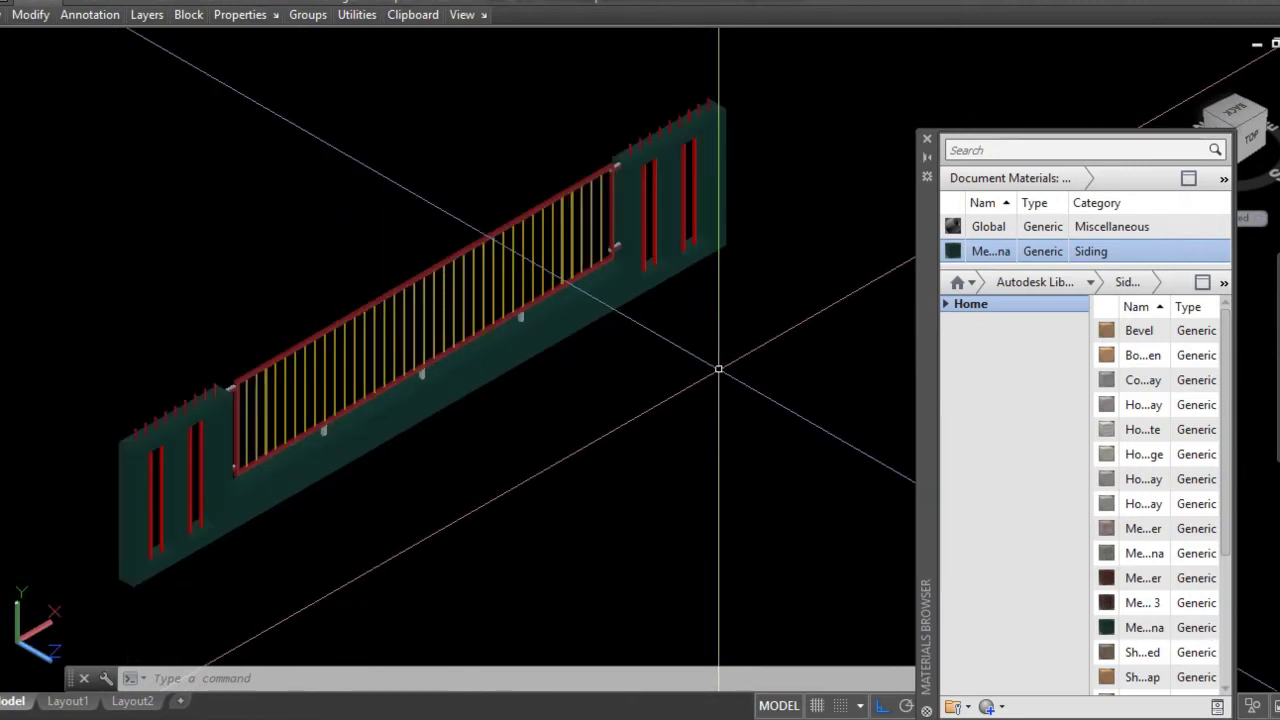
{"action": "left_click", "coordinate": [957, 296]}
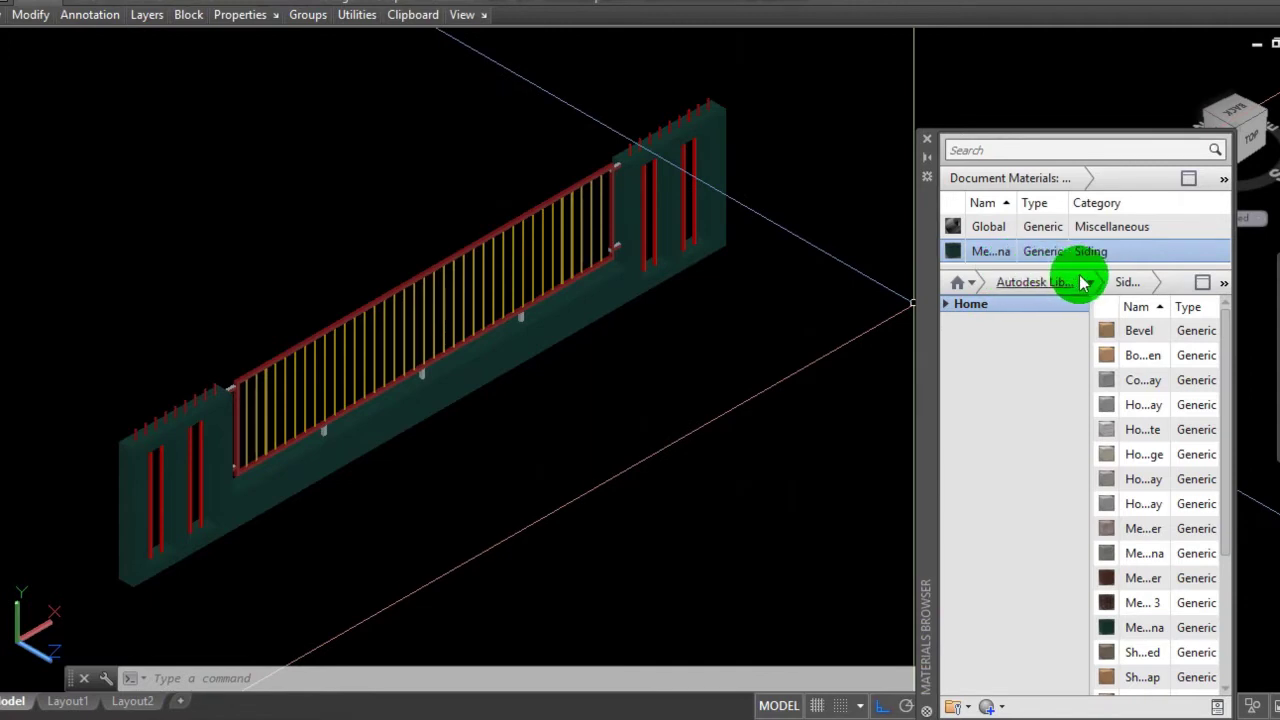
- Add the red anodized Metal: Aluminum material from the Metal category to the document
{"action": "left_click", "coordinate": [1090, 282]}
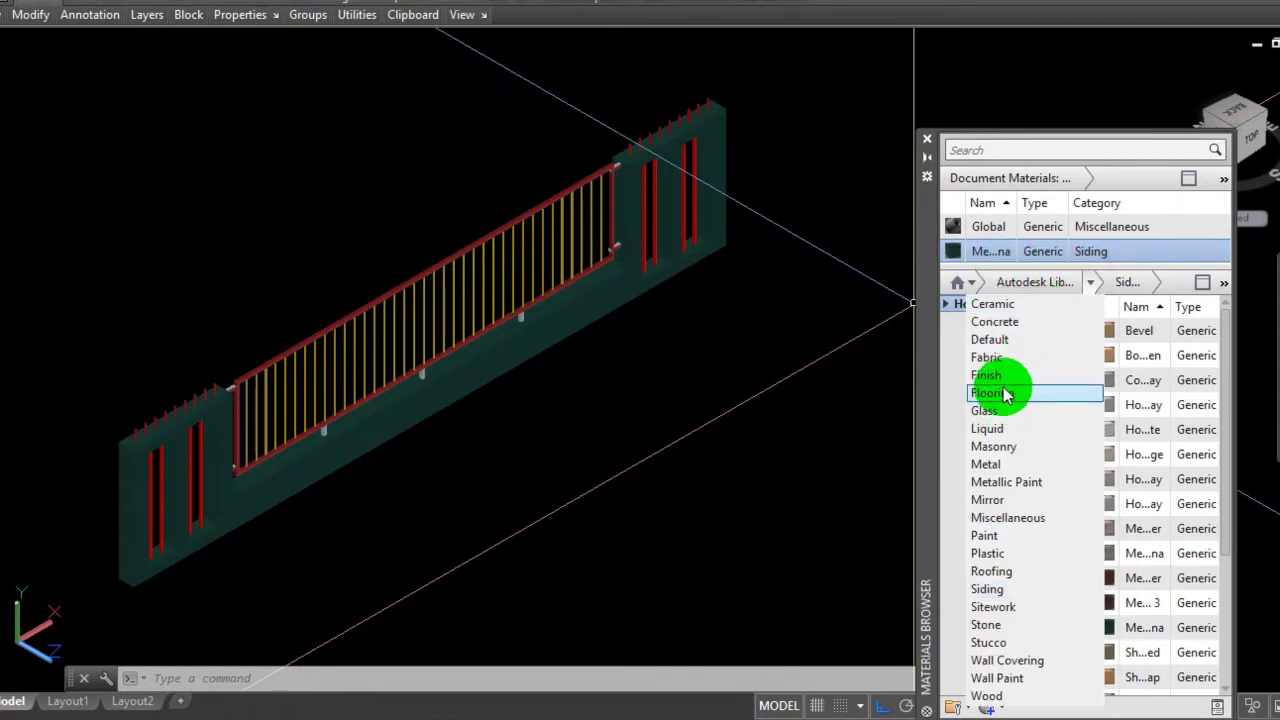
{"action": "left_click", "coordinate": [1008, 466]}
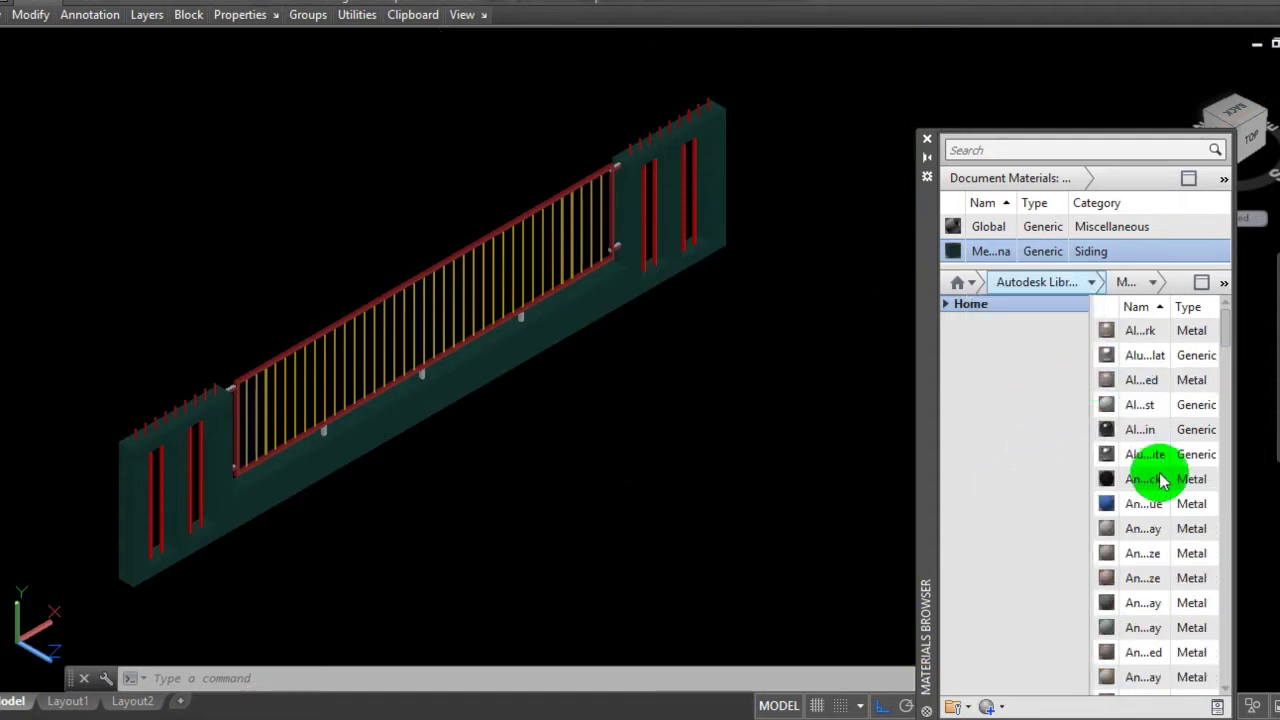
{"action": "scroll", "coordinate": [1160, 481], "scroll_direction": "down", "scroll_amount": 3}
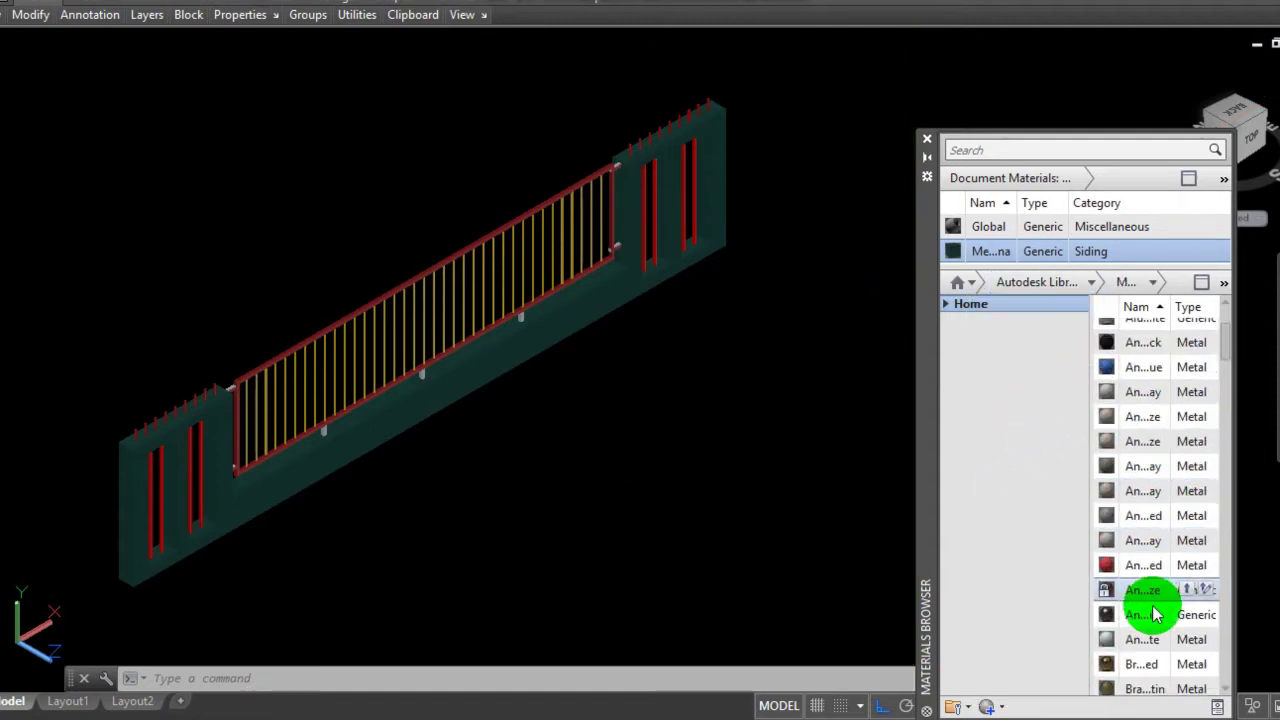
{"action": "left_click", "coordinate": [1185, 570]}
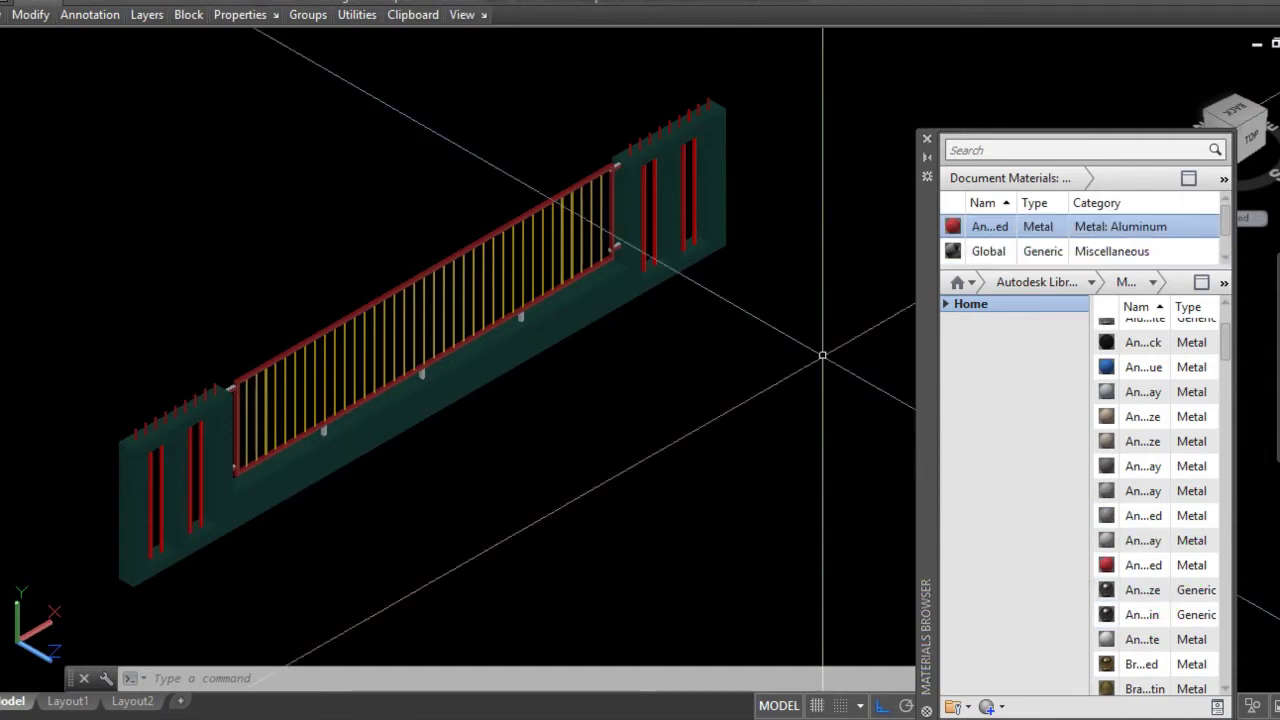
{"action": "scroll", "coordinate": [718, 243], "scroll_direction": "up", "scroll_amount": 2}
{"action": "scroll", "coordinate": [718, 262], "scroll_direction": "up", "scroll_amount": 2}
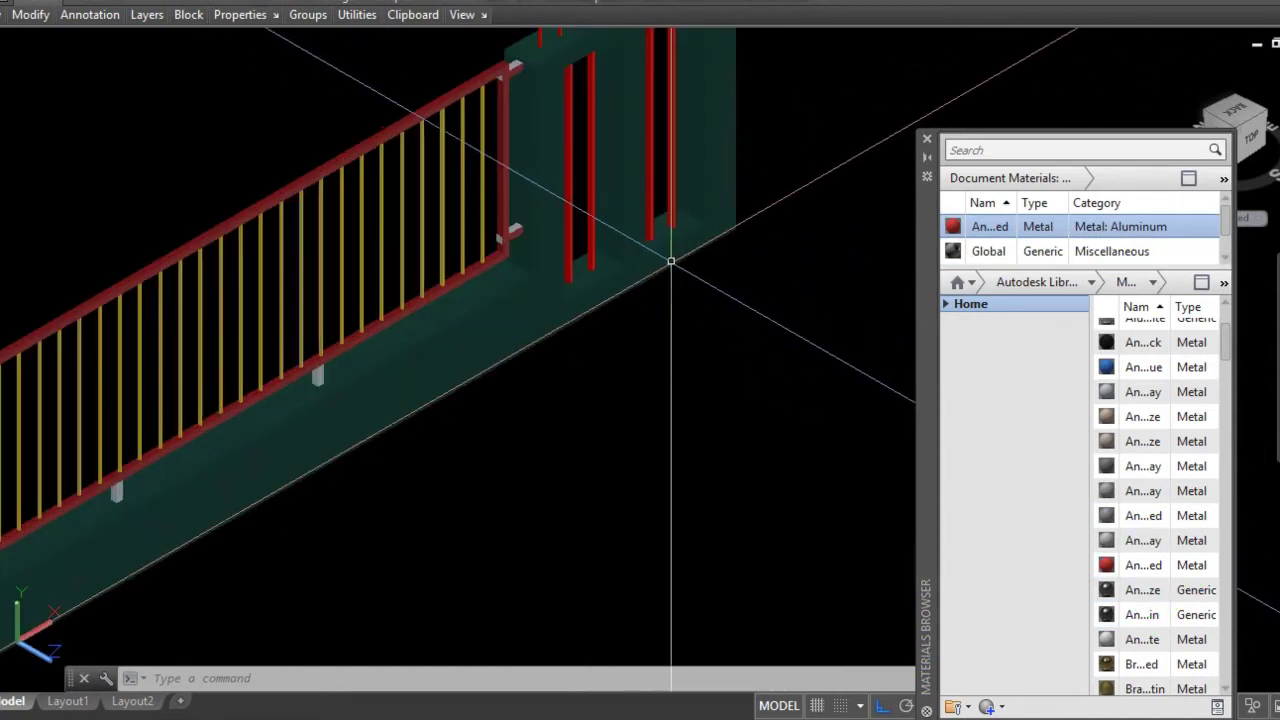
{"action": "scroll", "coordinate": [590, 182], "scroll_direction": "down", "scroll_amount": 2}
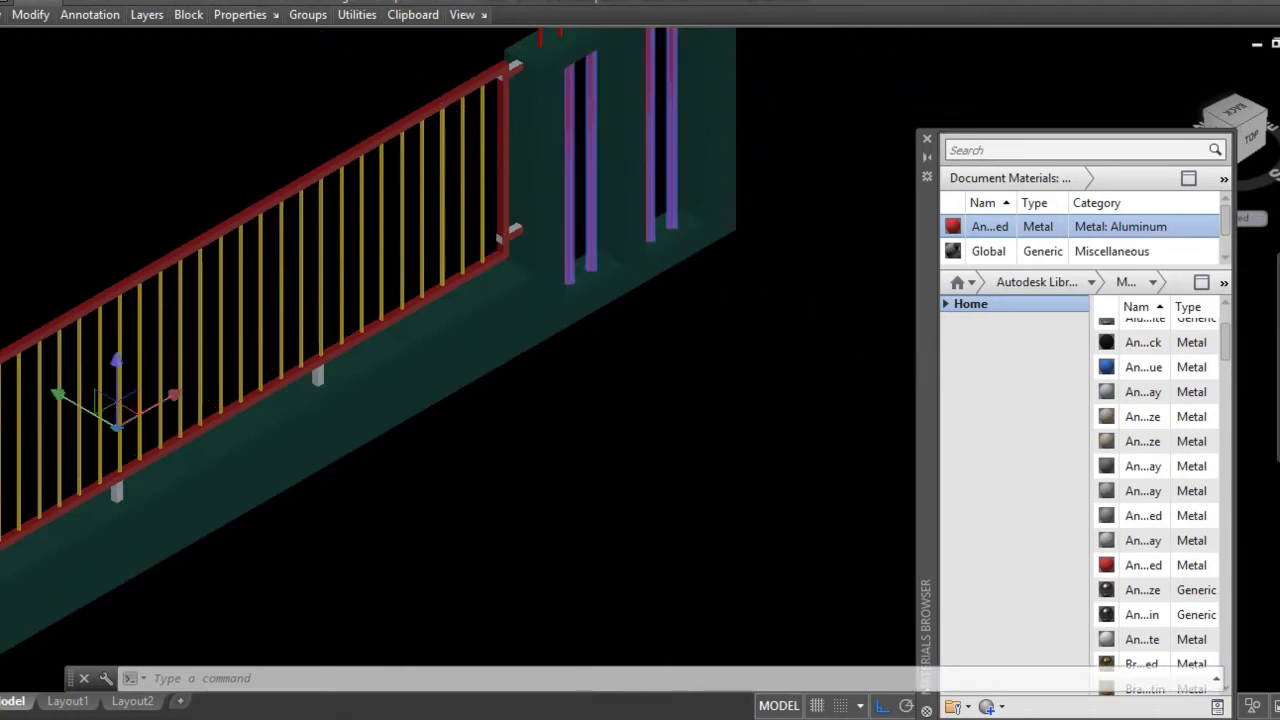
{"action": "scroll", "coordinate": [570, 165], "scroll_direction": "down", "scroll_amount": 2}
{"action": "scroll", "coordinate": [545, 148], "scroll_direction": "up", "scroll_amount": 1}
- Apply the red aluminium material to the fence's top and bottom railing frame
{"action": "left_click", "coordinate": [545, 148]}
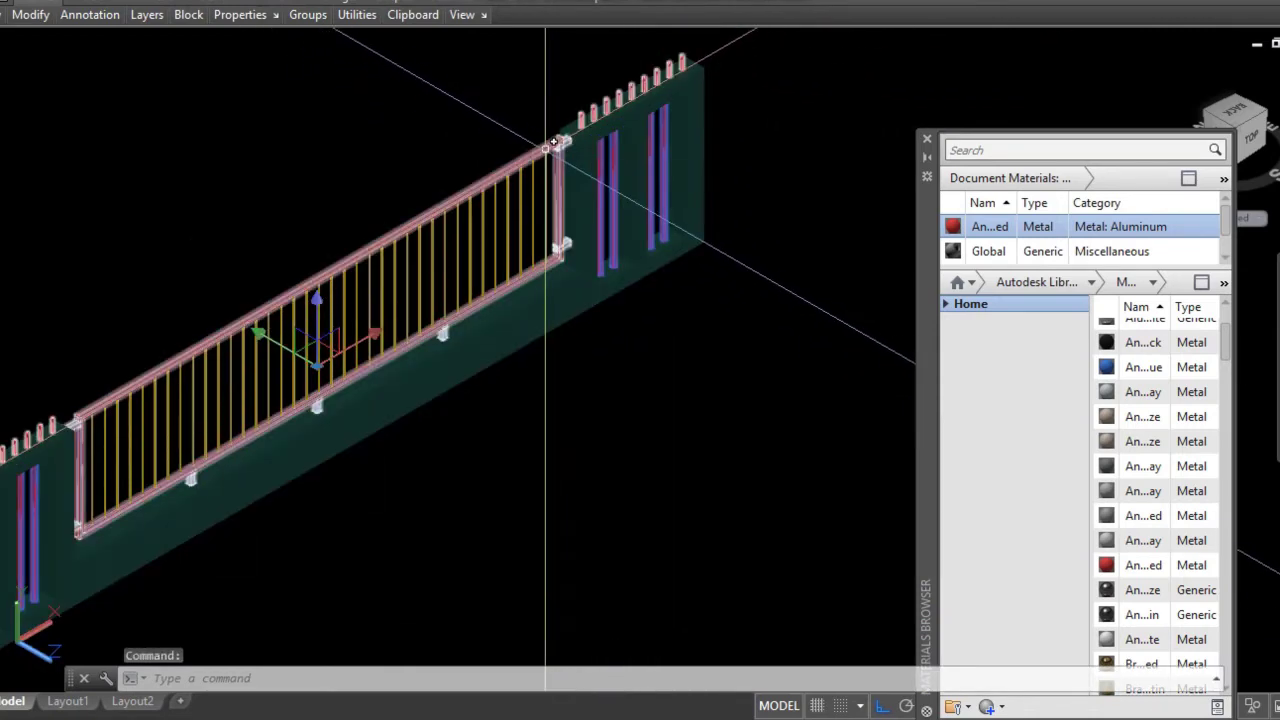
{"action": "left_click", "coordinate": [988, 226]}
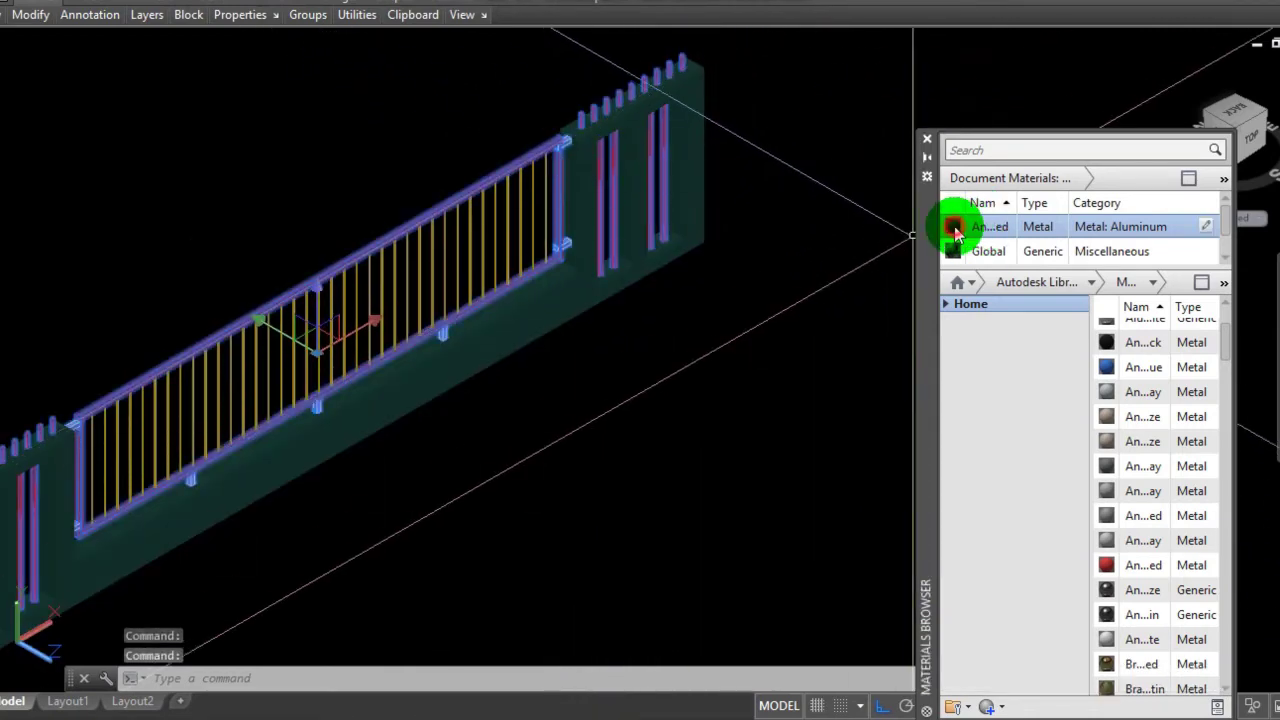
{"action": "scroll", "coordinate": [697, 300], "scroll_direction": "up", "scroll_amount": 2}
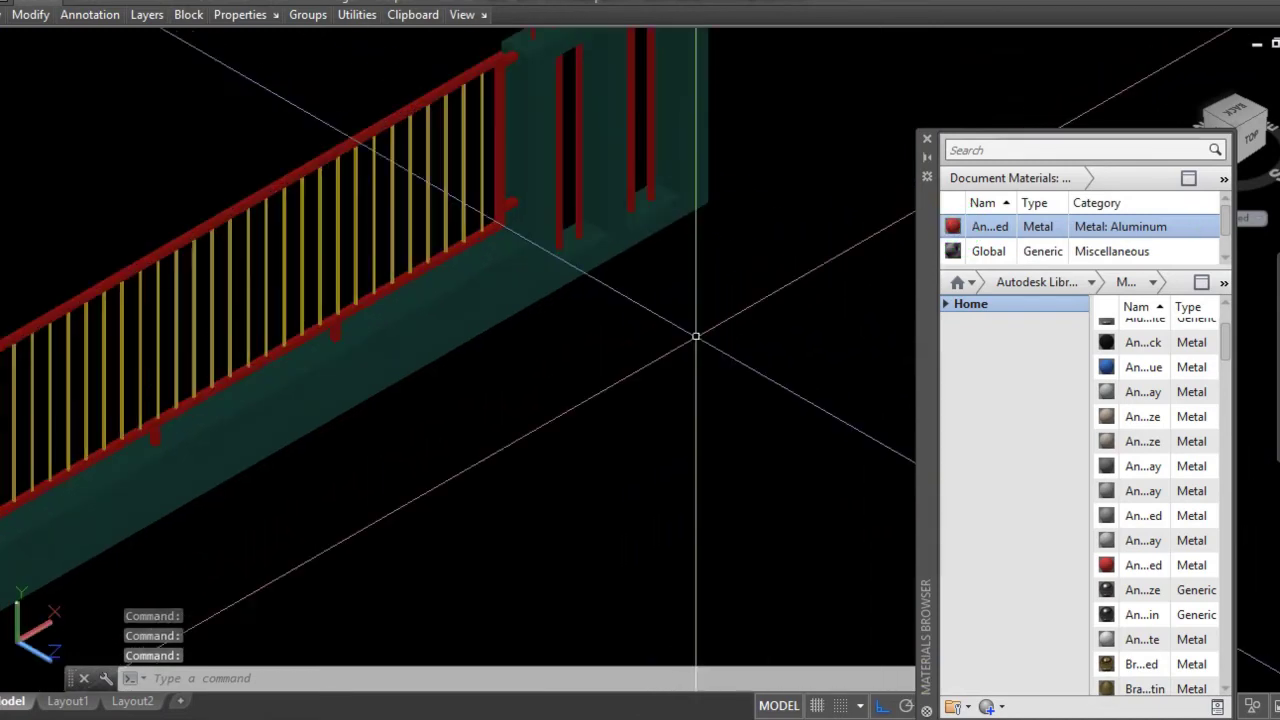
{"action": "scroll", "coordinate": [661, 327], "scroll_direction": "down", "scroll_amount": 2}
{"action": "left_click", "coordinate": [471, 277]}
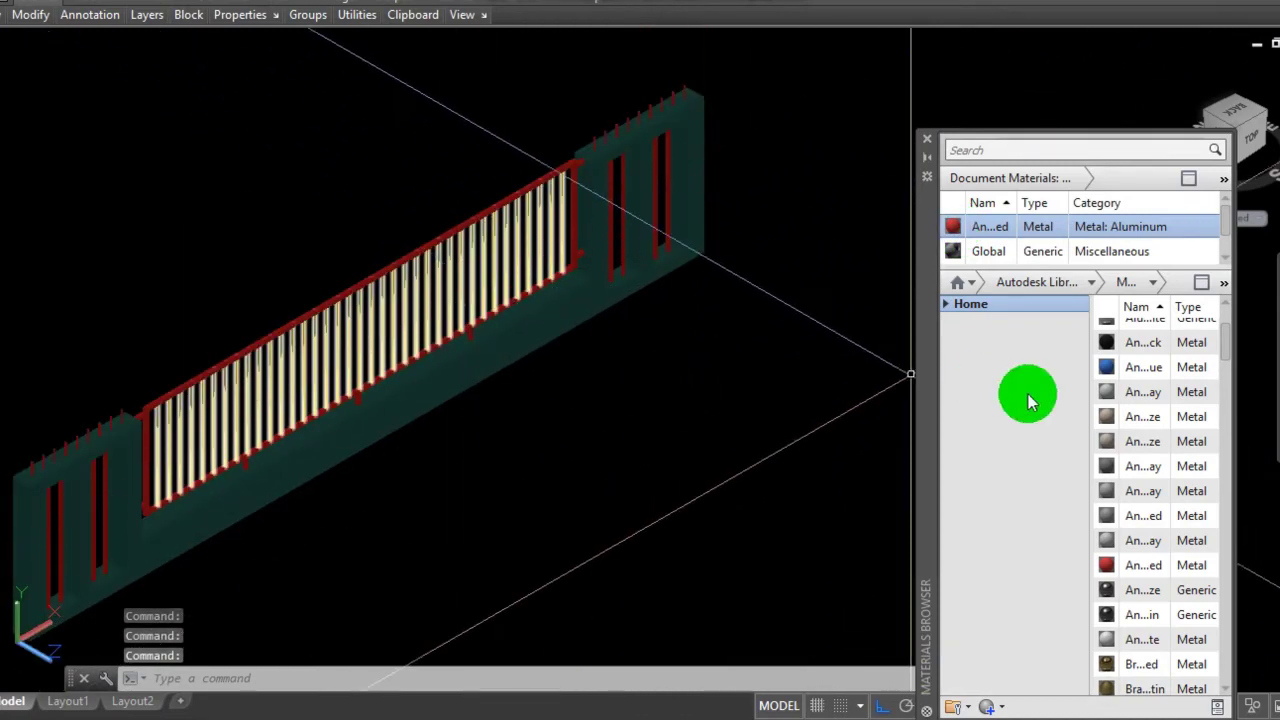
- Add the generic Metal 1800F Hot material to the document and apply it to the vertical balusters
{"action": "left_click", "coordinate": [1166, 492]}
{"action": "scroll", "coordinate": [1168, 500], "scroll_direction": "down", "scroll_amount": 2}
{"action": "scroll", "coordinate": [1150, 500], "scroll_direction": "down", "scroll_amount": 1}
{"action": "scroll", "coordinate": [1150, 500], "scroll_direction": "down", "scroll_amount": 1}
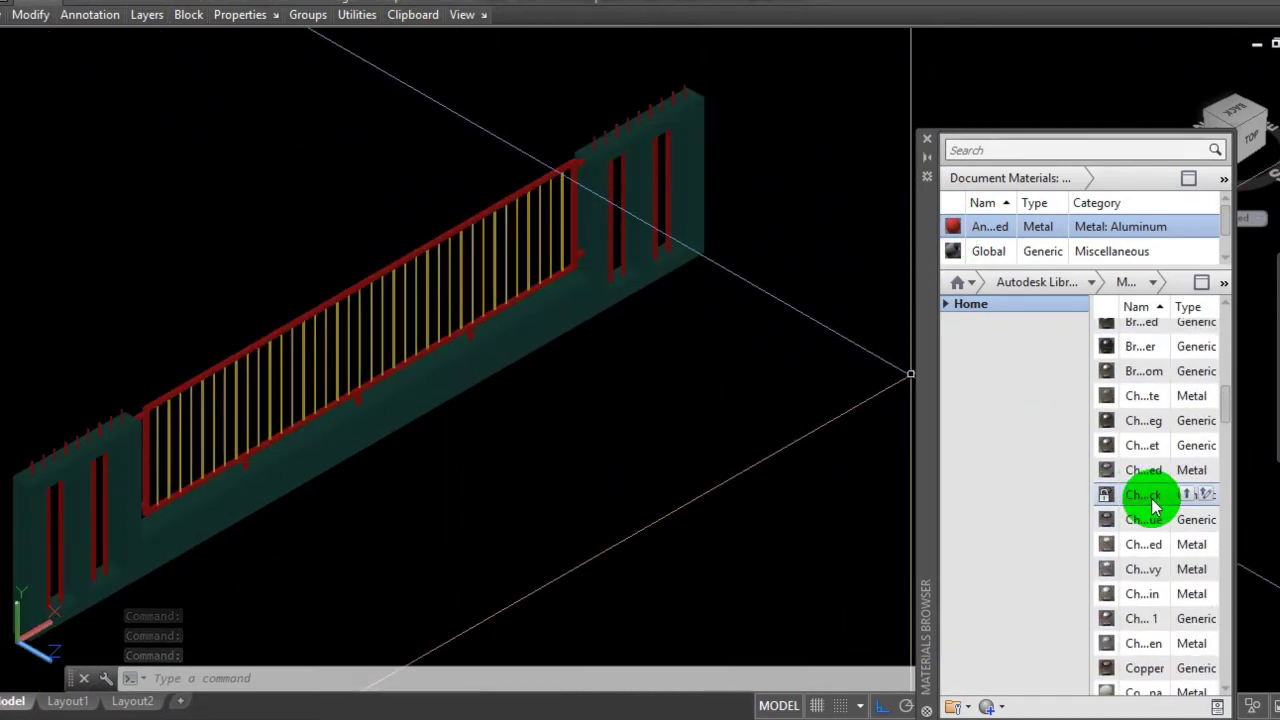
{"action": "scroll", "coordinate": [1155, 505], "scroll_direction": "down", "scroll_amount": 1}
{"action": "scroll", "coordinate": [1155, 505], "scroll_direction": "down", "scroll_amount": 3}
{"action": "scroll", "coordinate": [1150, 500], "scroll_direction": "down", "scroll_amount": 2}
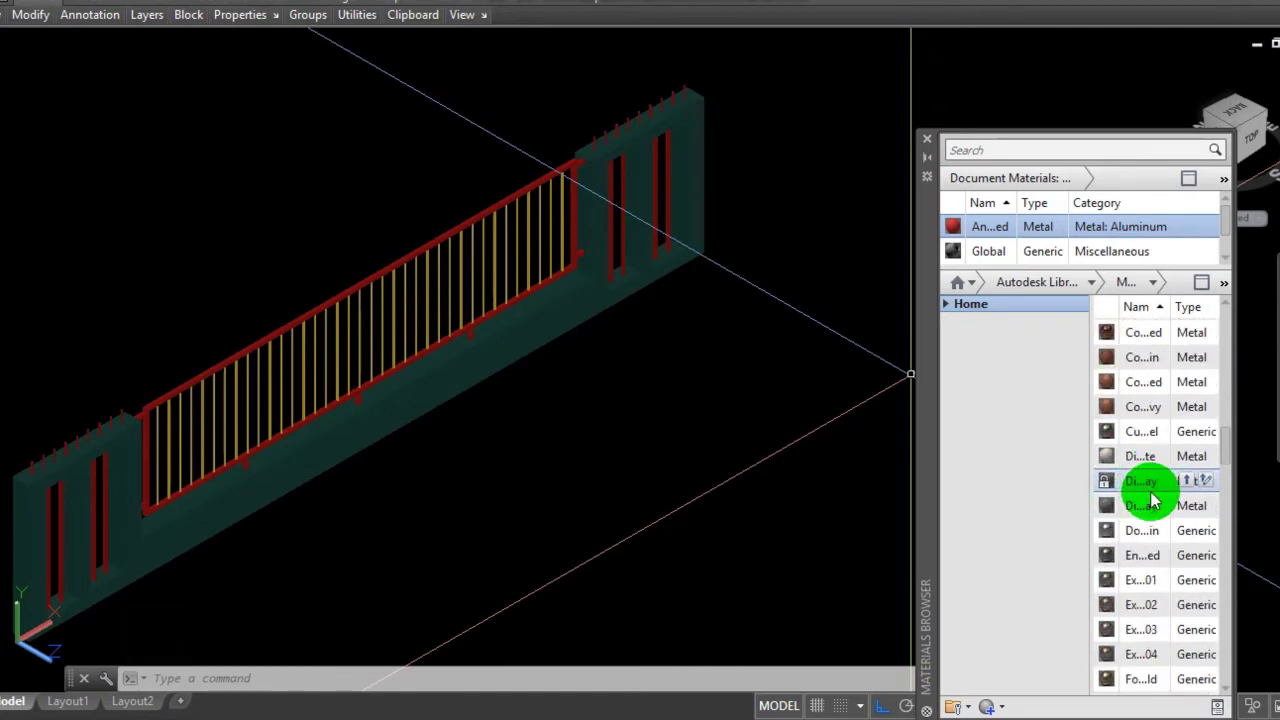
{"action": "scroll", "coordinate": [1140, 497], "scroll_direction": "down", "scroll_amount": 3}
{"action": "scroll", "coordinate": [1135, 495], "scroll_direction": "down", "scroll_amount": 2}
{"action": "scroll", "coordinate": [1137, 496], "scroll_direction": "down", "scroll_amount": 2}
{"action": "scroll", "coordinate": [1132, 500], "scroll_direction": "down", "scroll_amount": 4}
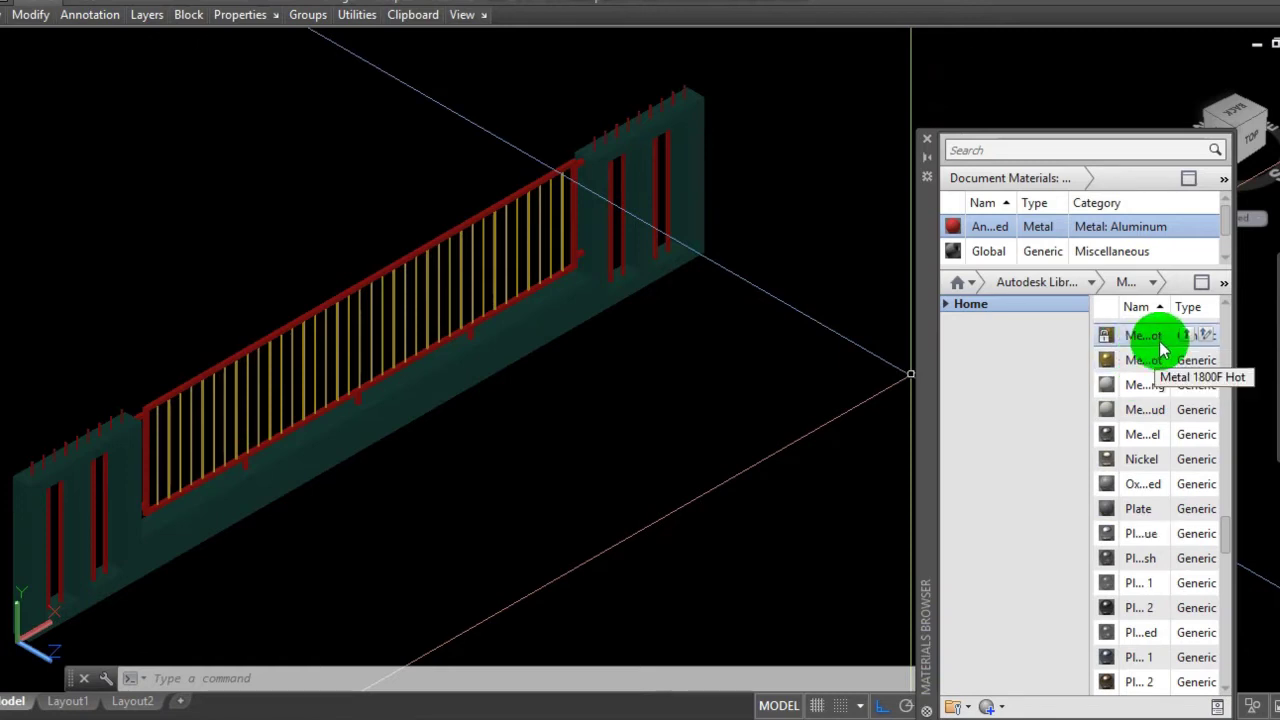
{"action": "left_click", "coordinate": [1188, 334]}
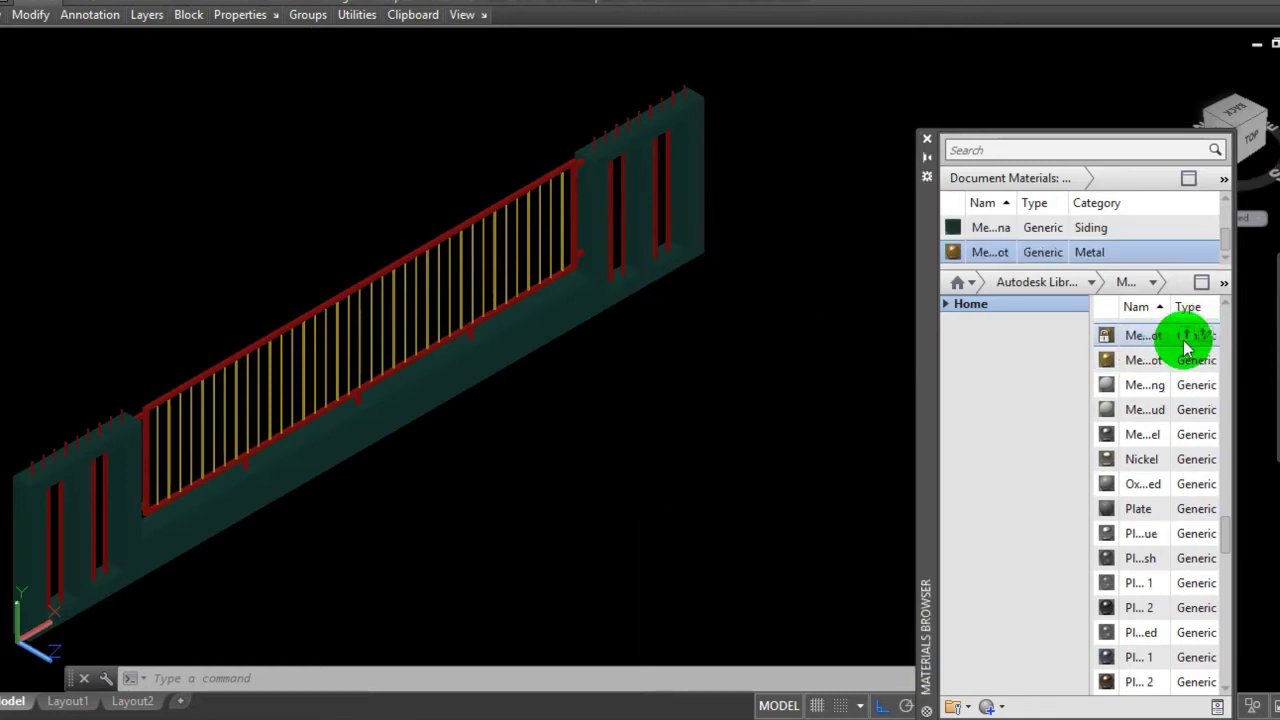
{"action": "left_click", "coordinate": [497, 268]}
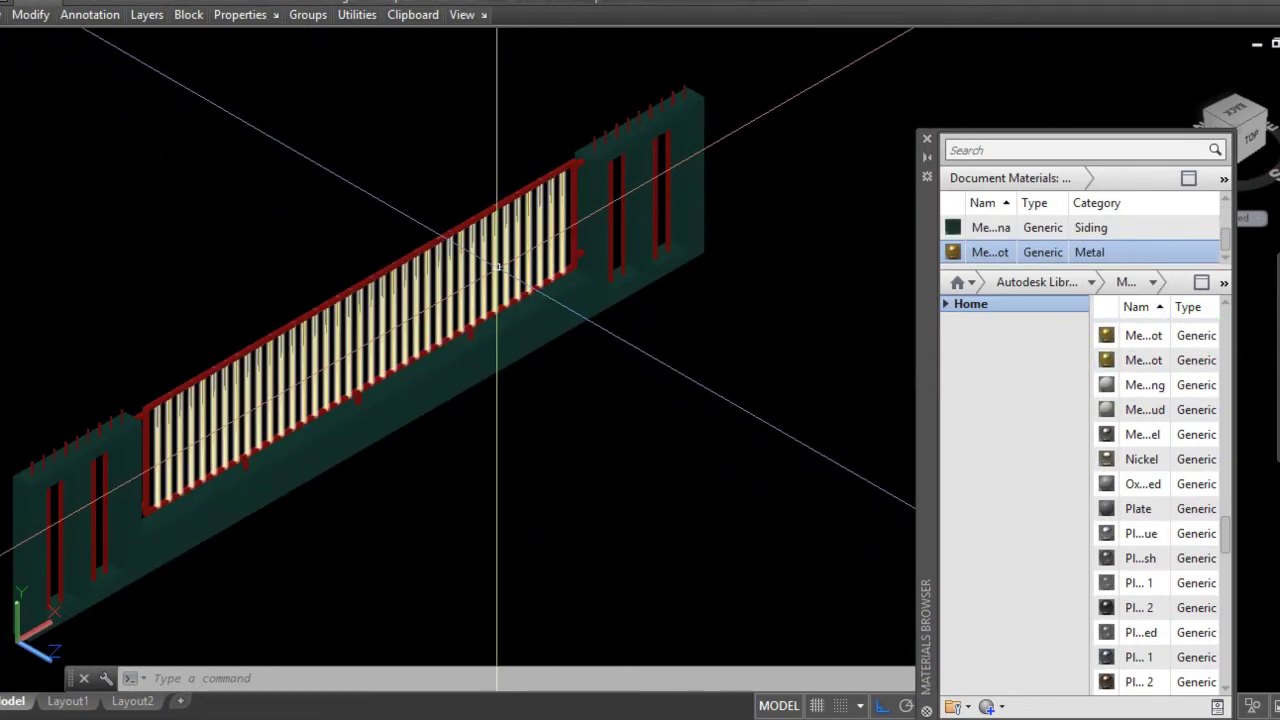
{"action": "left_click", "coordinate": [952, 252]}
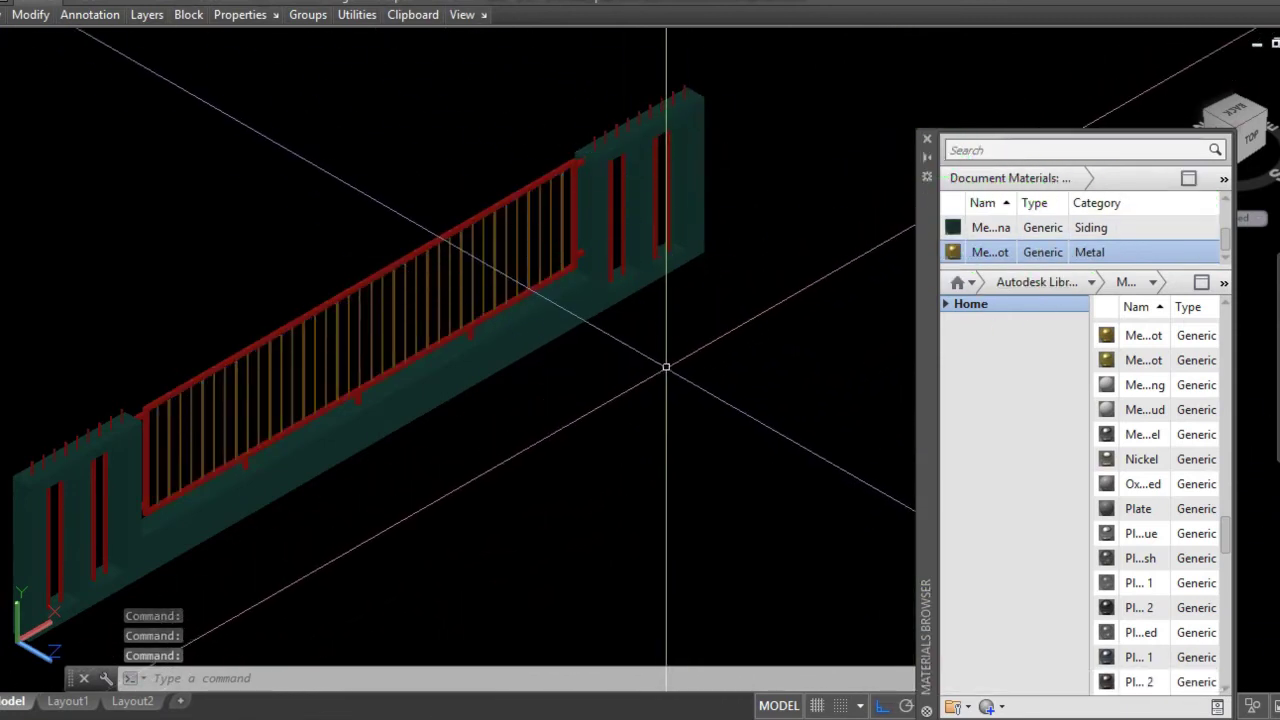
- Clear the selection and start 3DFORBIT, orbiting the fence to a near-front view
{"action": "scroll", "coordinate": [623, 365], "scroll_direction": "up", "scroll_amount": 2}
{"action": "key", "text": "Escape"}
{"action": "scroll", "coordinate": [663, 357], "scroll_direction": "down", "scroll_amount": 2}
{"action": "type", "text": "O"}
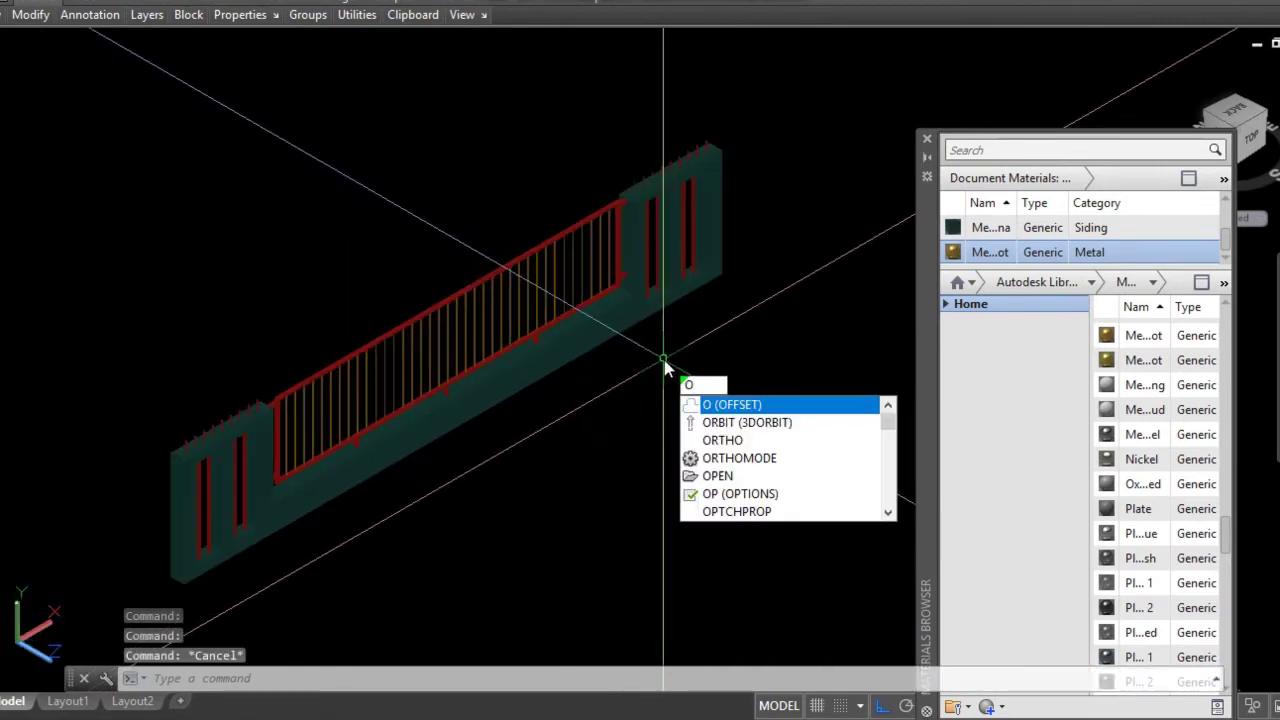
{"action": "type", "text": "rb"}
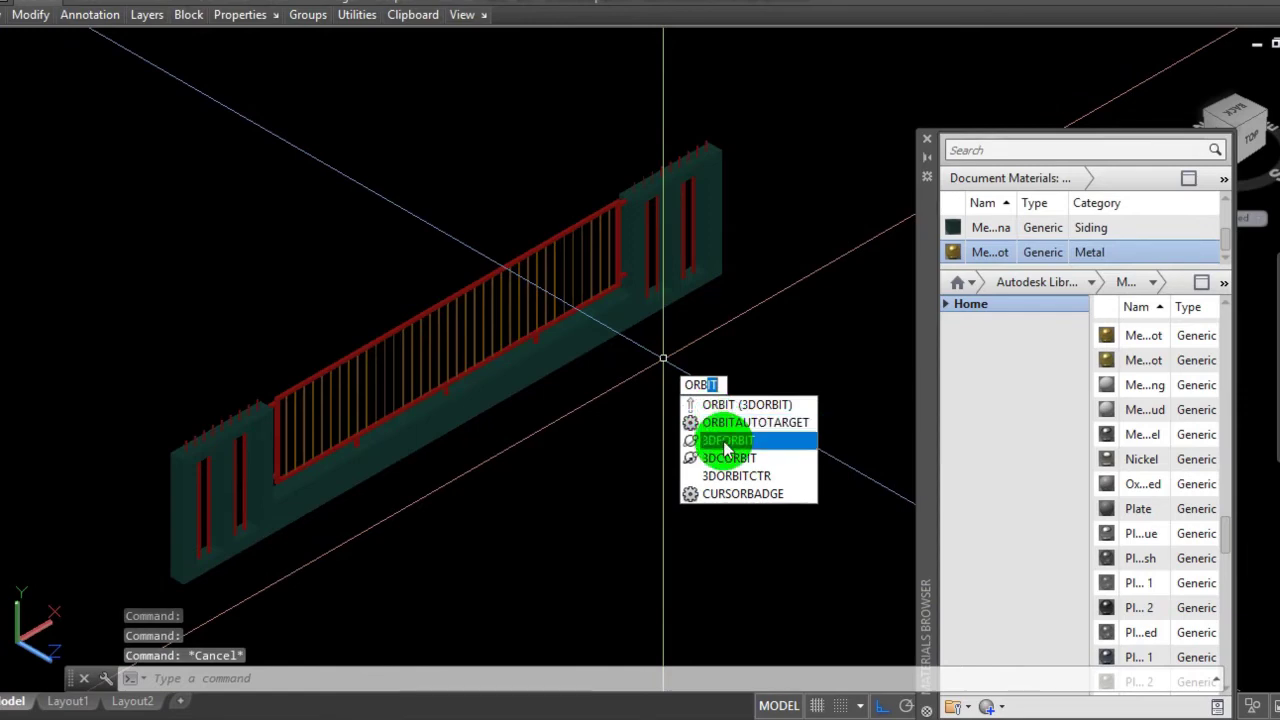
{"action": "left_click", "coordinate": [727, 447]}
{"action": "mouse_move", "coordinate": [491, 374]}
{"action": "left_mouse_down"}
{"action": "mouse_move", "coordinate": [497, 344]}
{"action": "mouse_move", "coordinate": [596, 382]}
{"action": "mouse_move", "coordinate": [606, 363]}
{"action": "mouse_move", "coordinate": [586, 345]}
{"action": "left_mouse_up"}
{"action": "scroll", "coordinate": [497, 344], "scroll_direction": "up", "scroll_amount": 3}
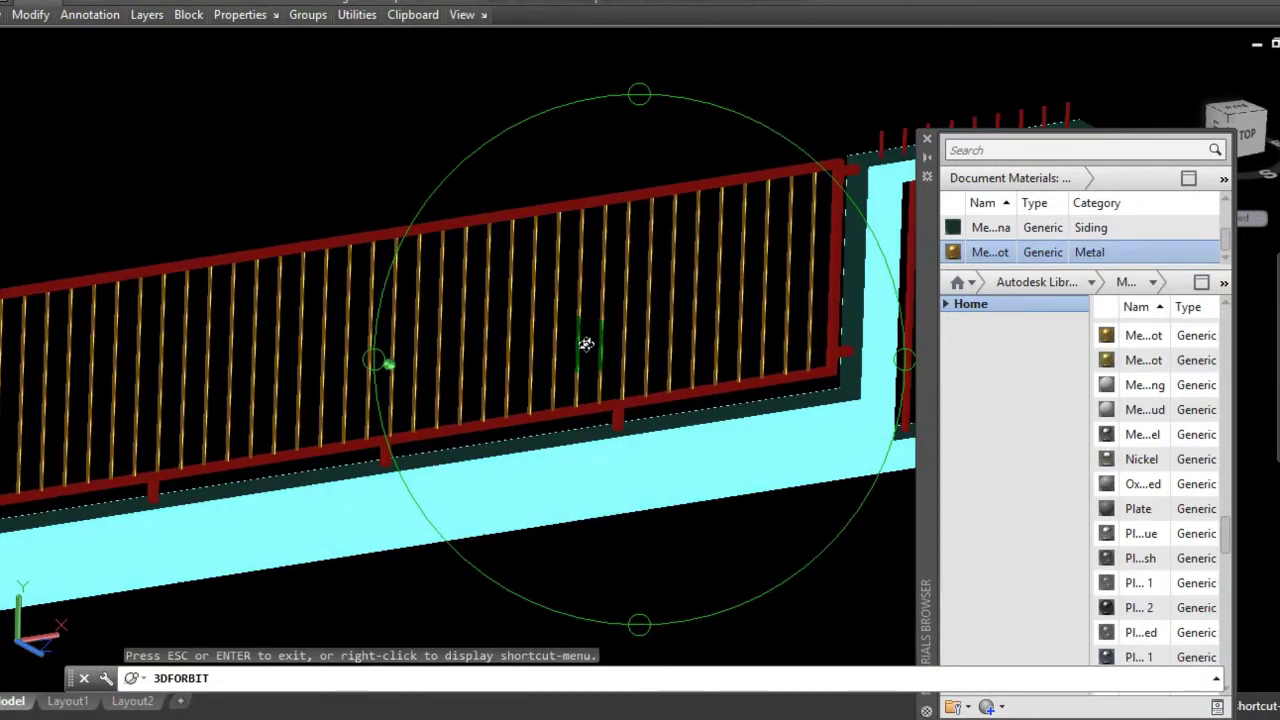
- Keep orbiting until the fence is seen from above at a steep diagonal angle
{"action": "mouse_move", "coordinate": [586, 344]}
{"action": "left_mouse_down"}
{"action": "mouse_move", "coordinate": [549, 300]}
{"action": "mouse_move", "coordinate": [500, 280]}
{"action": "mouse_move", "coordinate": [503, 329]}
{"action": "mouse_move", "coordinate": [551, 363]}
{"action": "mouse_move", "coordinate": [617, 374]}
{"action": "mouse_move", "coordinate": [640, 357]}
{"action": "mouse_move", "coordinate": [592, 365]}
{"action": "left_mouse_up"}
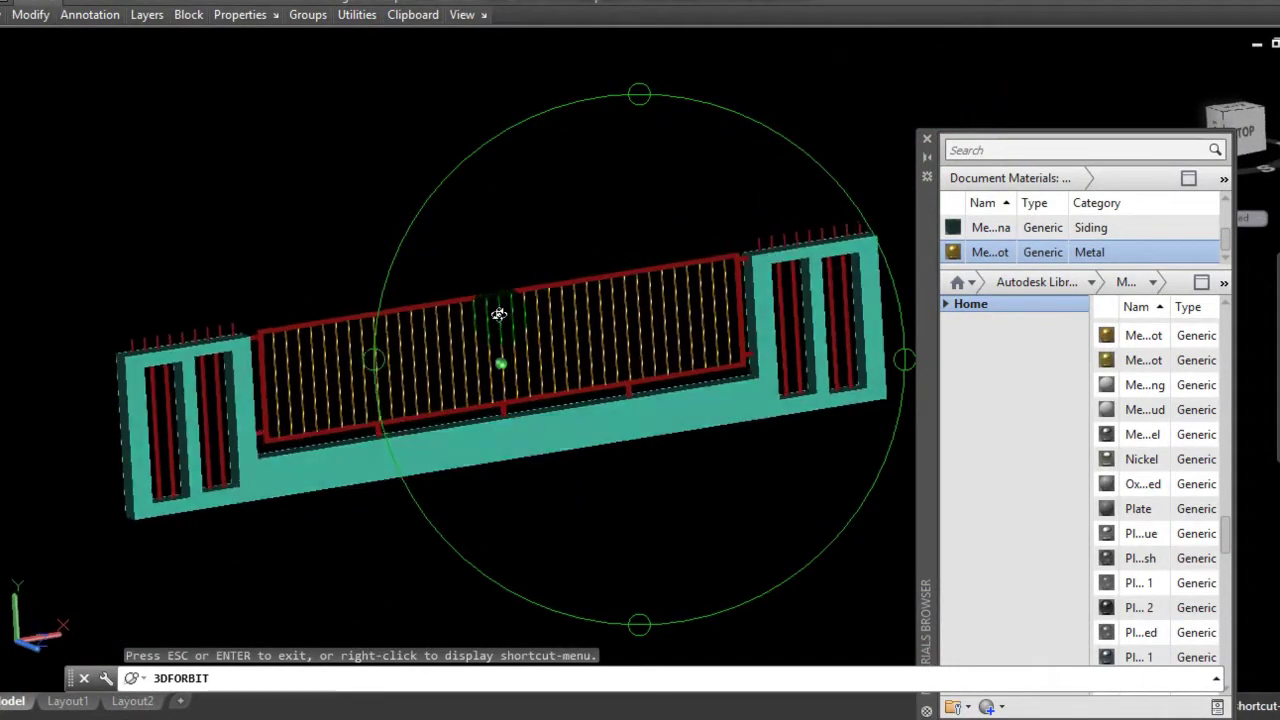
{"action": "mouse_move", "coordinate": [485, 293]}
{"action": "left_mouse_down"}
{"action": "mouse_move", "coordinate": [471, 266]}
{"action": "mouse_move", "coordinate": [518, 318]}
{"action": "left_mouse_up"}
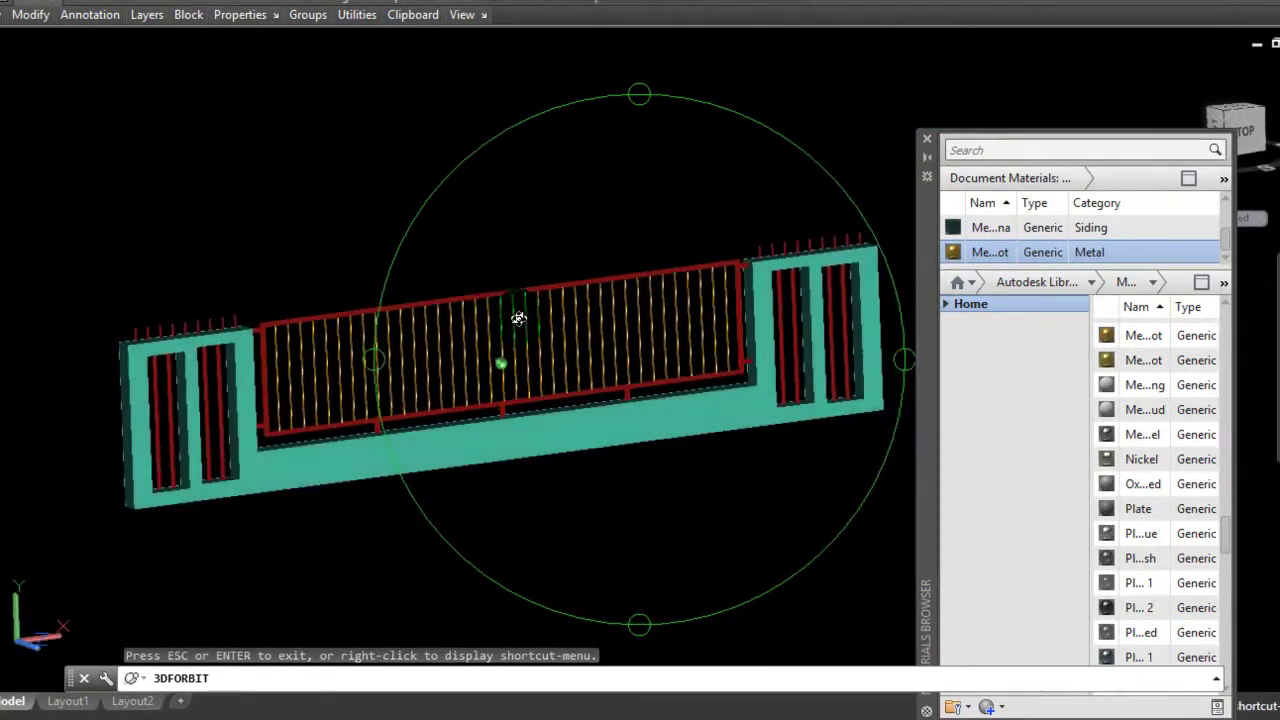
{"action": "left_click_drag", "start_coordinate": [581, 344], "coordinate": [634, 374]}
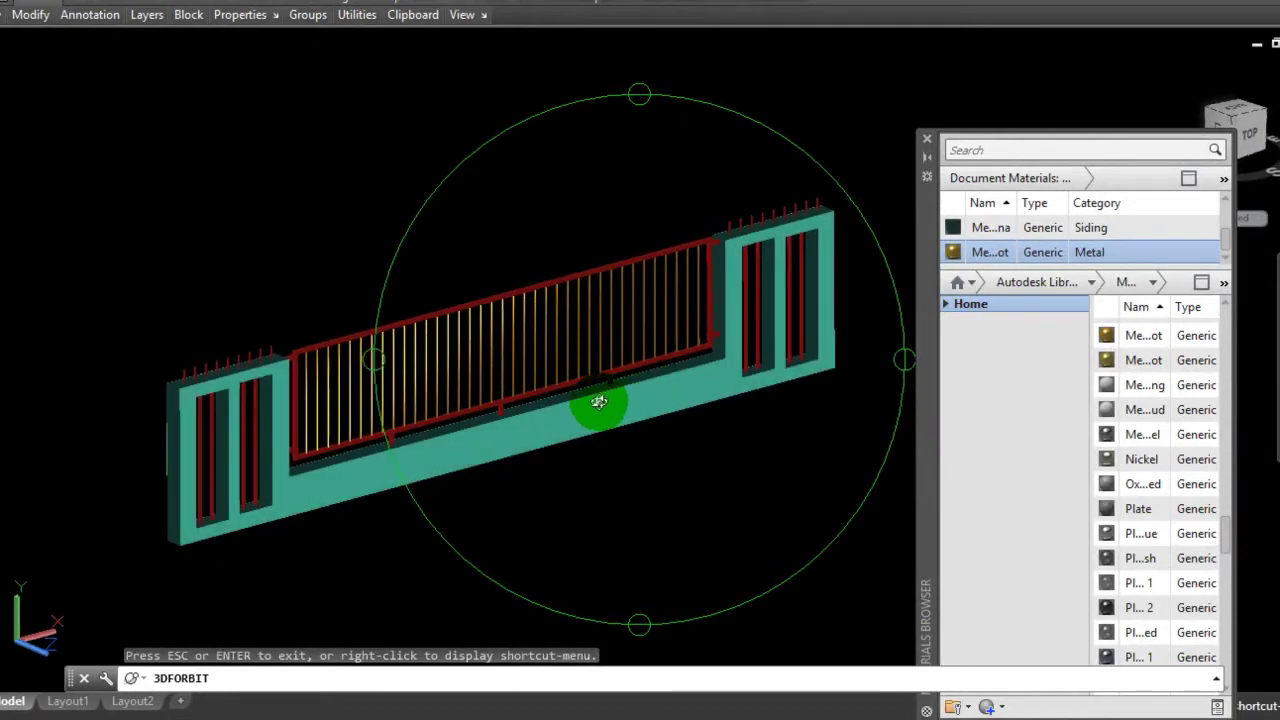
{"action": "scroll", "coordinate": [598, 402], "scroll_direction": "up", "scroll_amount": 3}
{"action": "scroll", "coordinate": [598, 403], "scroll_direction": "down", "scroll_amount": 4}
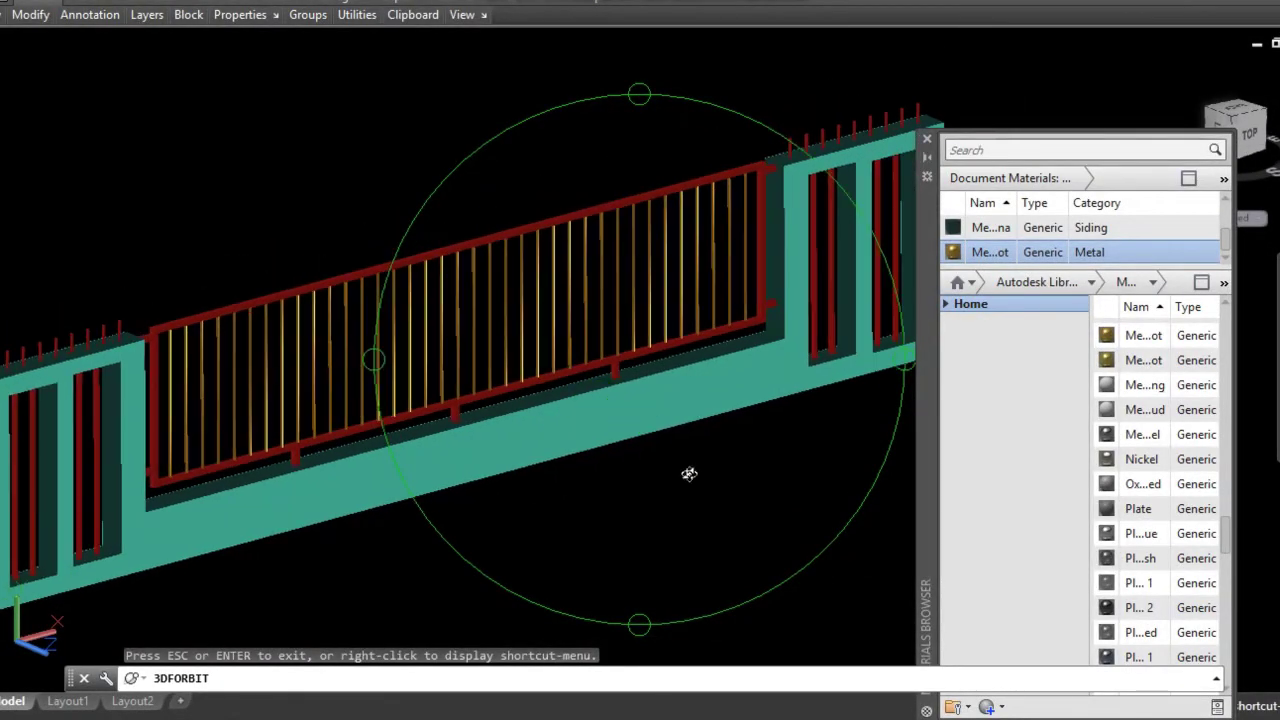
{"action": "mouse_move", "coordinate": [689, 471]}
{"action": "left_mouse_down"}
{"action": "mouse_move", "coordinate": [623, 423]}
{"action": "mouse_move", "coordinate": [634, 457]}
{"action": "mouse_move", "coordinate": [586, 409]}
{"action": "mouse_move", "coordinate": [741, 387]}
{"action": "mouse_move", "coordinate": [663, 331]}
{"action": "left_mouse_up"}
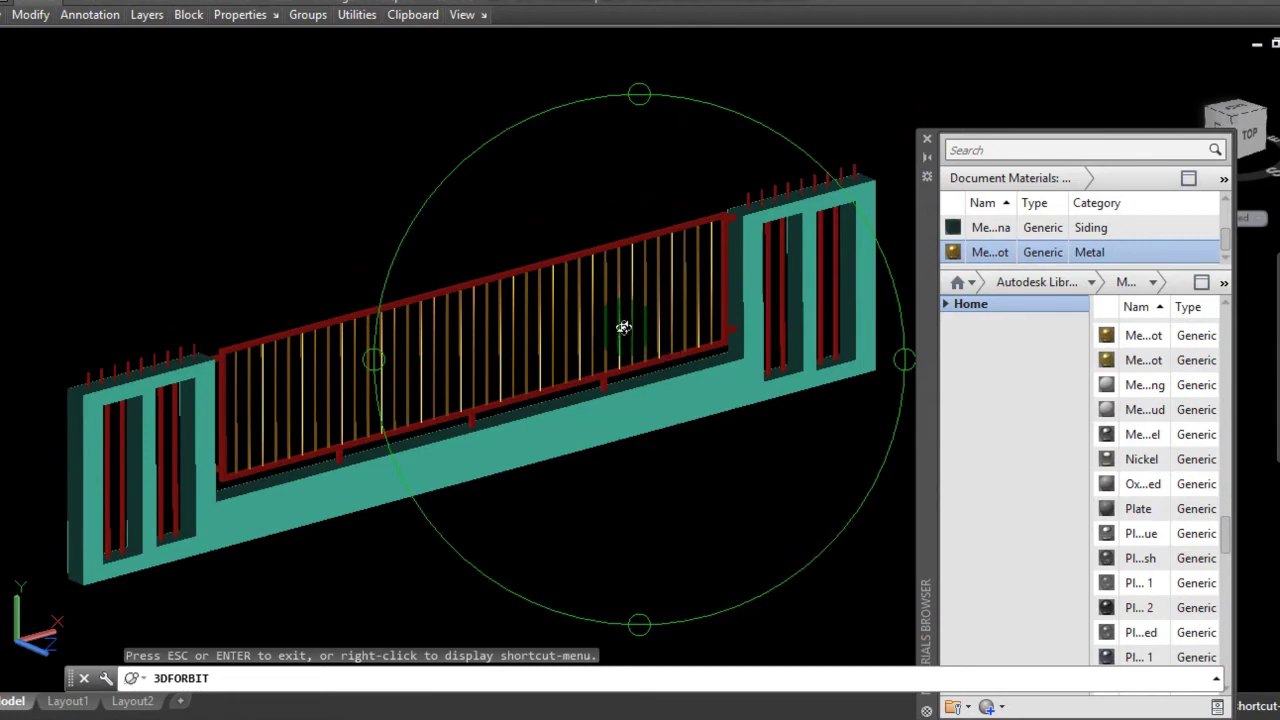
{"action": "left_click_drag", "start_coordinate": [618, 321], "coordinate": [540, 249]}
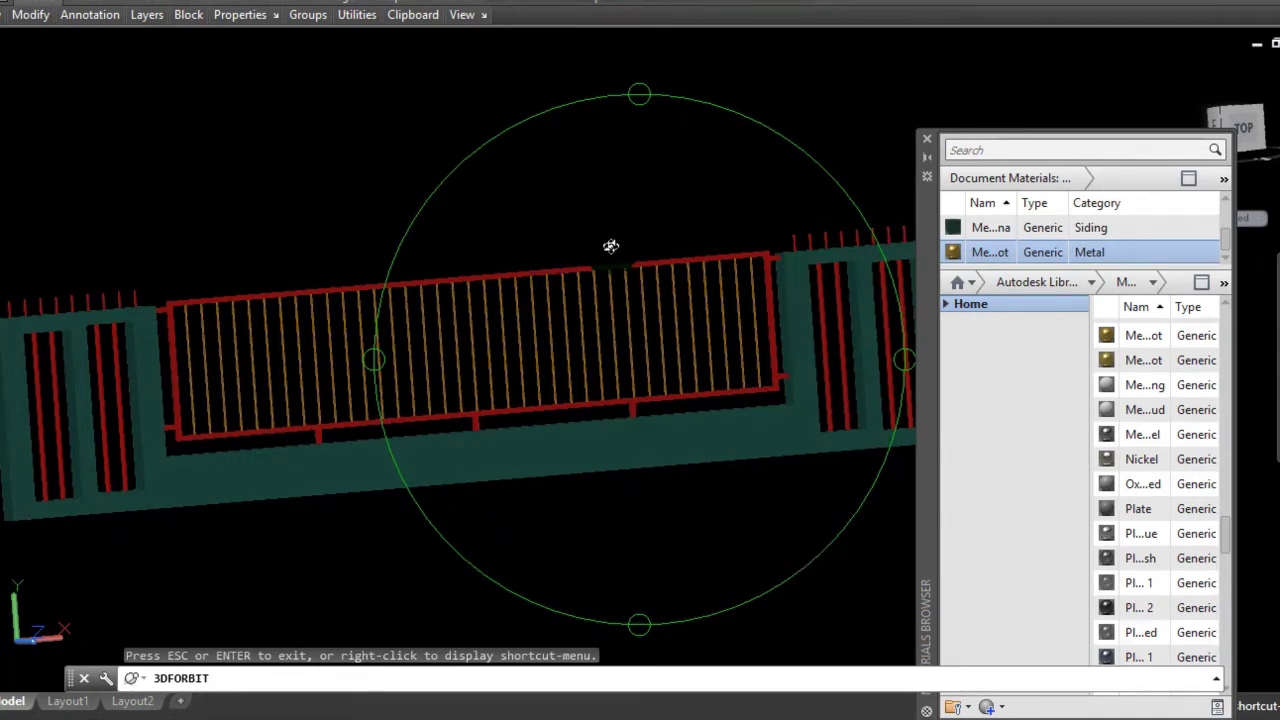
{"action": "mouse_move", "coordinate": [576, 275]}
{"action": "left_mouse_down"}
{"action": "mouse_move", "coordinate": [646, 371]}
{"action": "mouse_move", "coordinate": [689, 346]}
{"action": "mouse_move", "coordinate": [803, 363]}
{"action": "mouse_move", "coordinate": [486, 374]}
{"action": "mouse_move", "coordinate": [474, 366]}
{"action": "mouse_move", "coordinate": [740, 354]}
{"action": "mouse_move", "coordinate": [651, 350]}
{"action": "mouse_move", "coordinate": [480, 290]}
{"action": "mouse_move", "coordinate": [443, 243]}
{"action": "mouse_move", "coordinate": [403, 237]}
{"action": "mouse_move", "coordinate": [343, 354]}
{"action": "mouse_move", "coordinate": [343, 409]}
{"action": "mouse_move", "coordinate": [494, 466]}
{"action": "mouse_move", "coordinate": [476, 395]}
{"action": "mouse_move", "coordinate": [571, 357]}
{"action": "mouse_move", "coordinate": [611, 414]}
{"action": "mouse_move", "coordinate": [714, 409]}
{"action": "mouse_move", "coordinate": [438, 409]}
{"action": "mouse_move", "coordinate": [557, 346]}
{"action": "mouse_move", "coordinate": [606, 386]}
{"action": "mouse_move", "coordinate": [443, 466]}
{"action": "mouse_move", "coordinate": [520, 316]}
{"action": "mouse_move", "coordinate": [600, 378]}
{"action": "left_mouse_up"}
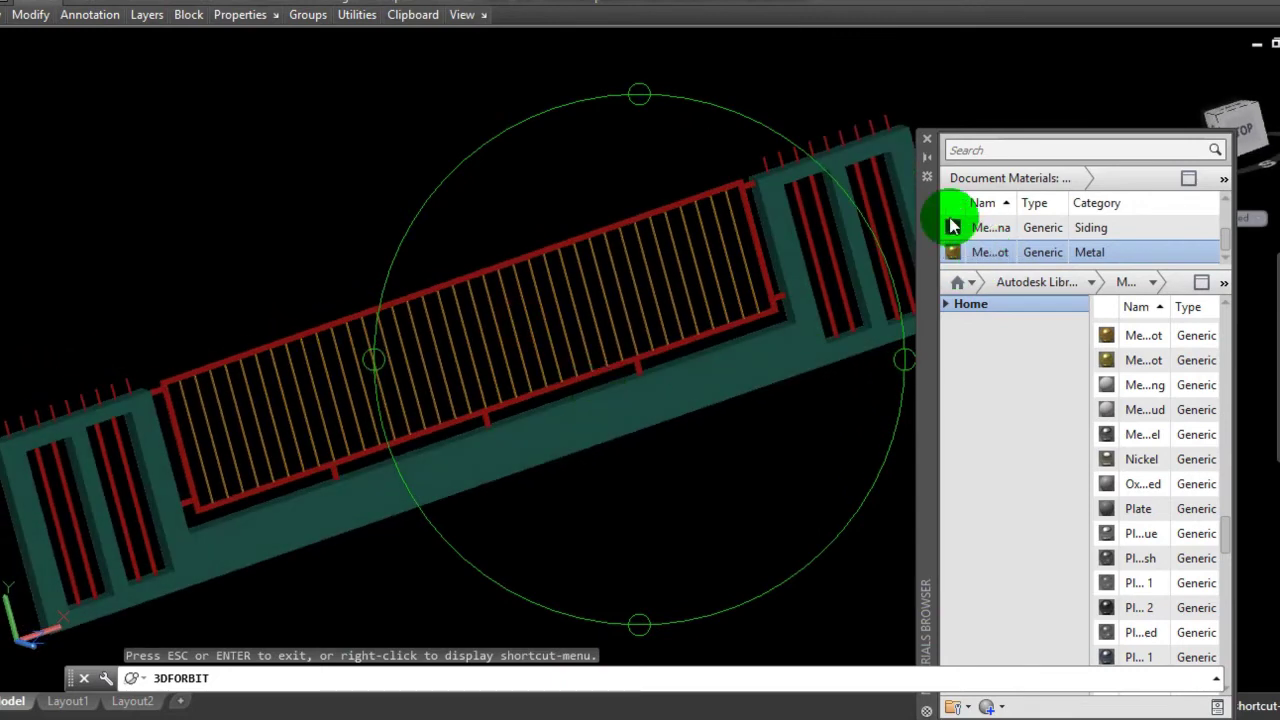
- Close the Materials Browser, end free orbit, and set the fence spinning with 3DCORBIT
{"action": "left_click", "coordinate": [929, 138]}
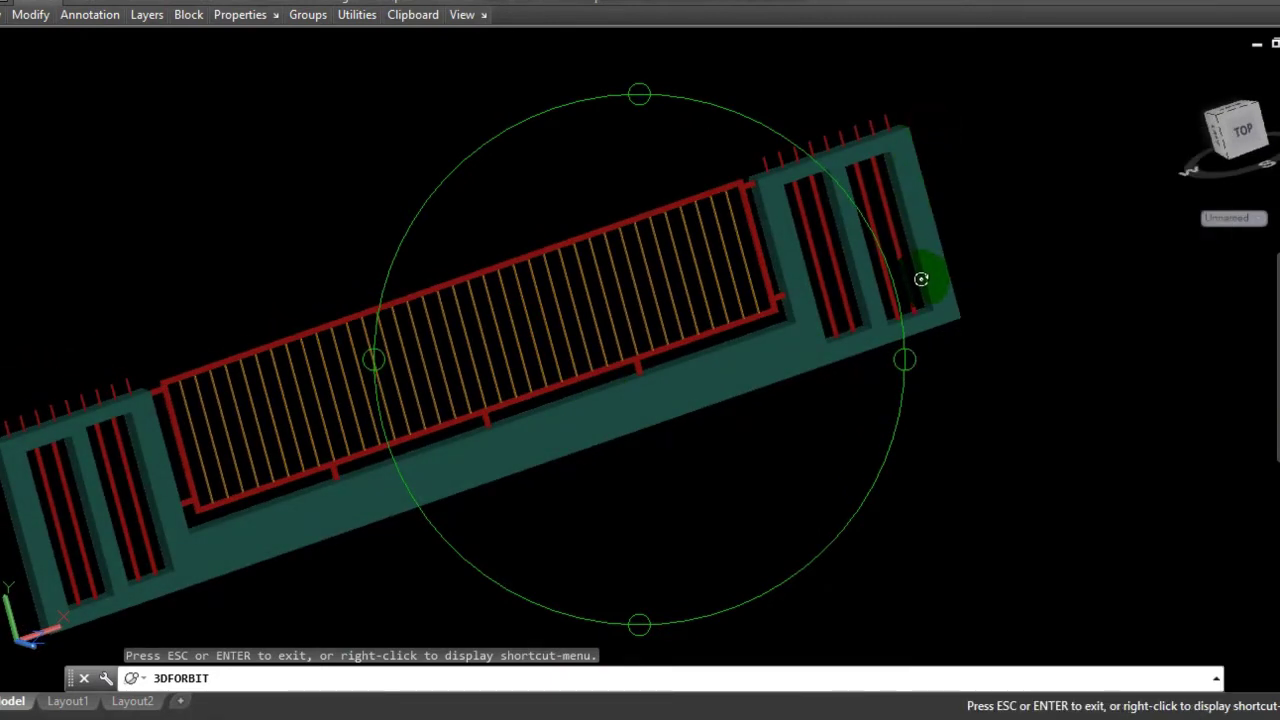
{"action": "key", "text": "Escape"}
{"action": "type", "text": "O"}
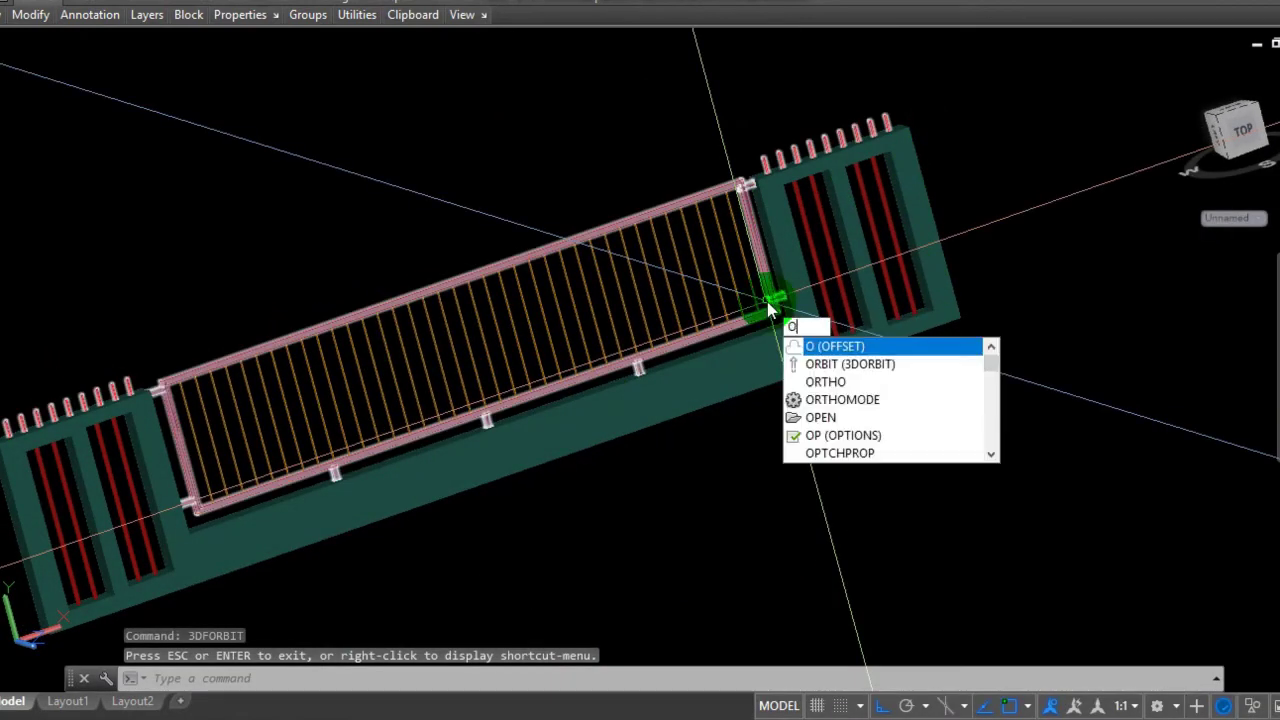
{"action": "type", "text": "RB"}
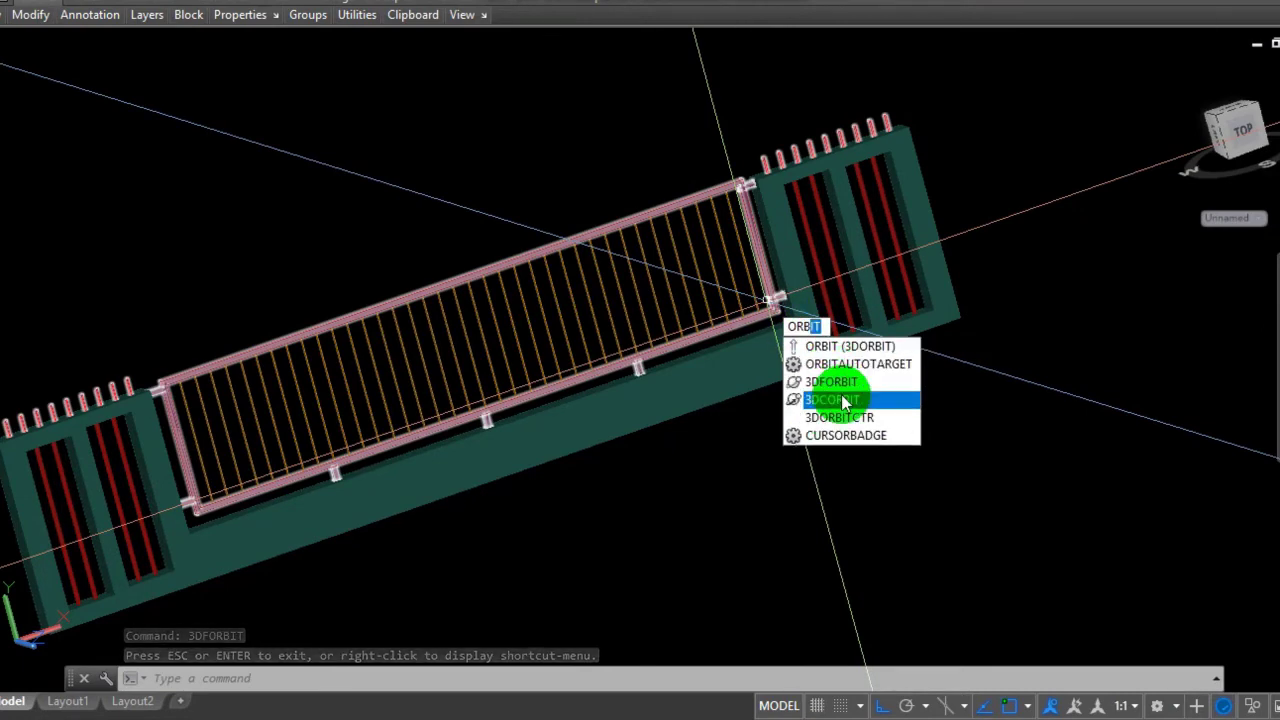
{"action": "left_click", "coordinate": [845, 401]}
{"action": "mouse_move", "coordinate": [714, 300]}
{"action": "left_mouse_down"}
{"action": "mouse_move", "coordinate": [809, 334]}
{"action": "mouse_move", "coordinate": [433, 342]}
{"action": "left_mouse_up"}
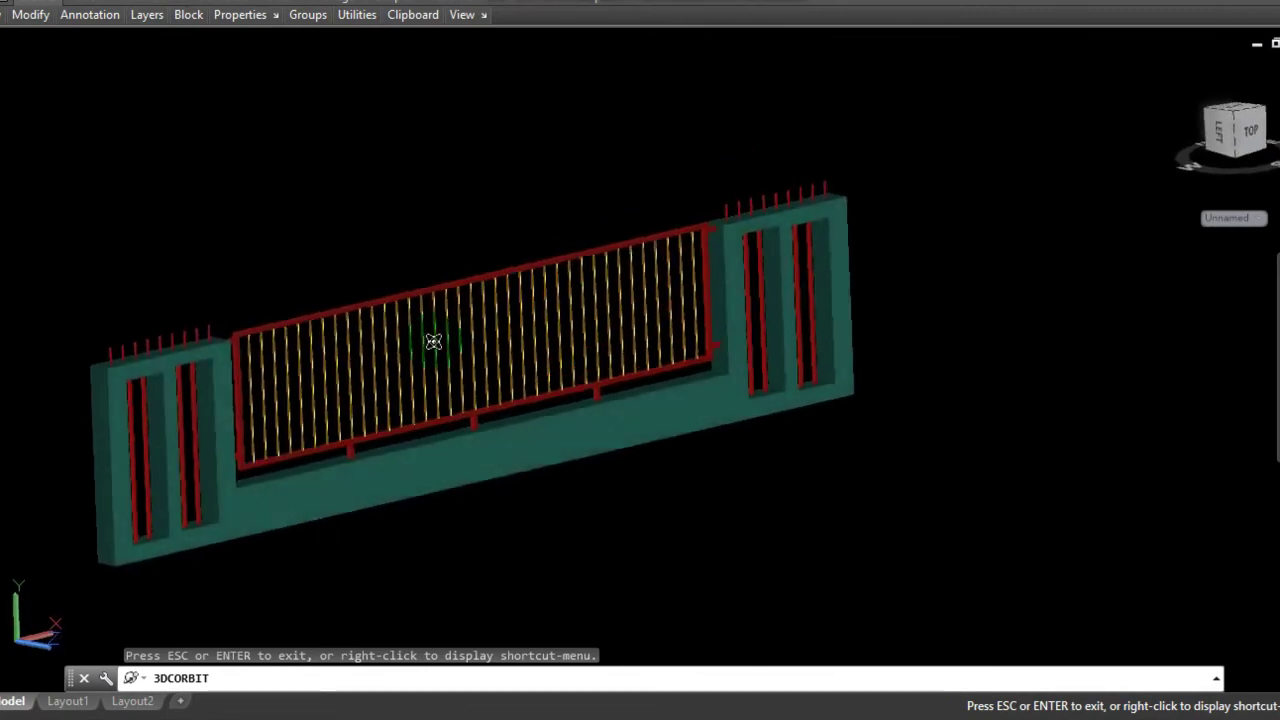